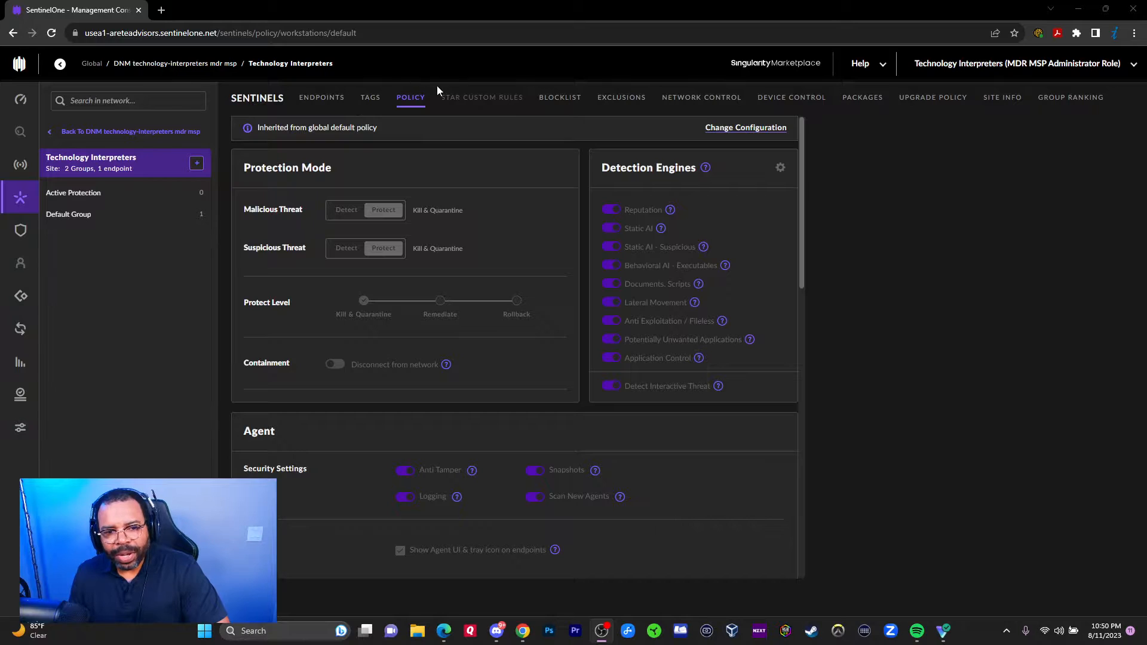
# Step: Compare the policy of the Technology Interpreters site with those of its Active Protection and Default Group groups
pyautogui.click(90, 195)
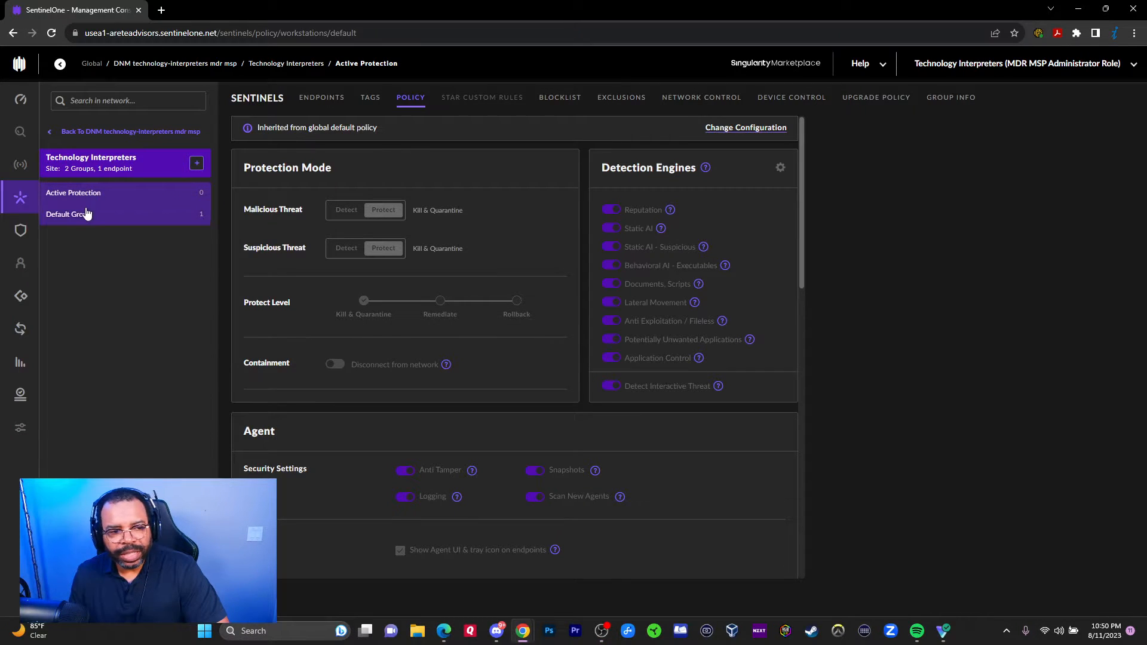
pyautogui.click(87, 213)
pyautogui.click(100, 189)
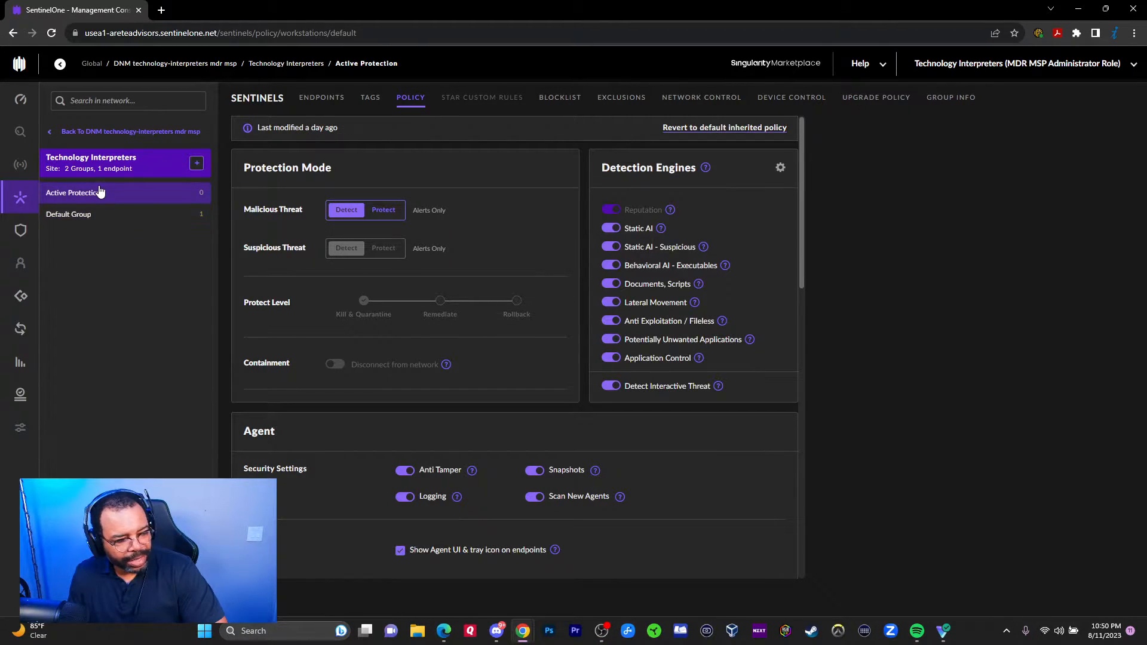
pyautogui.click(107, 167)
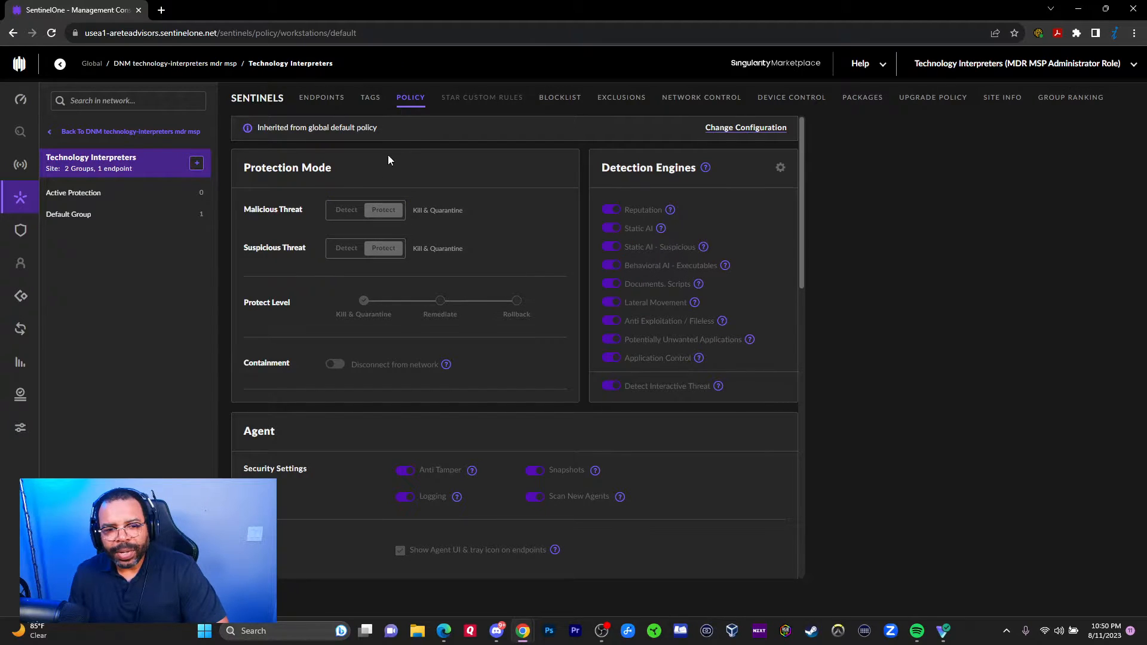
pyautogui.click(726, 127)
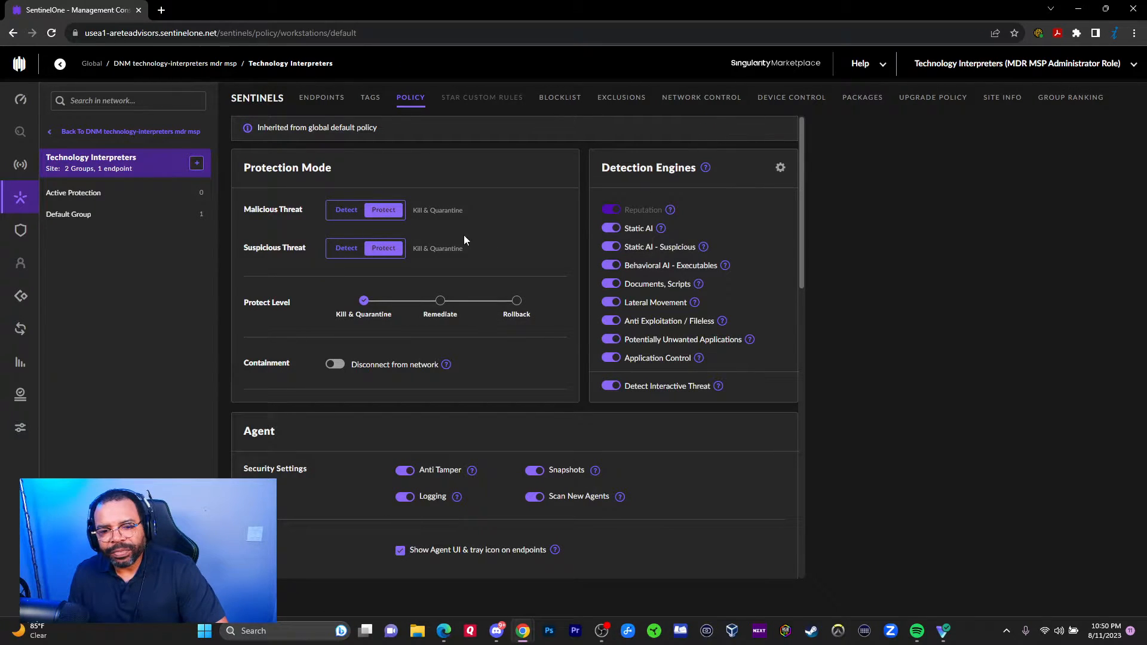
pyautogui.click(99, 196)
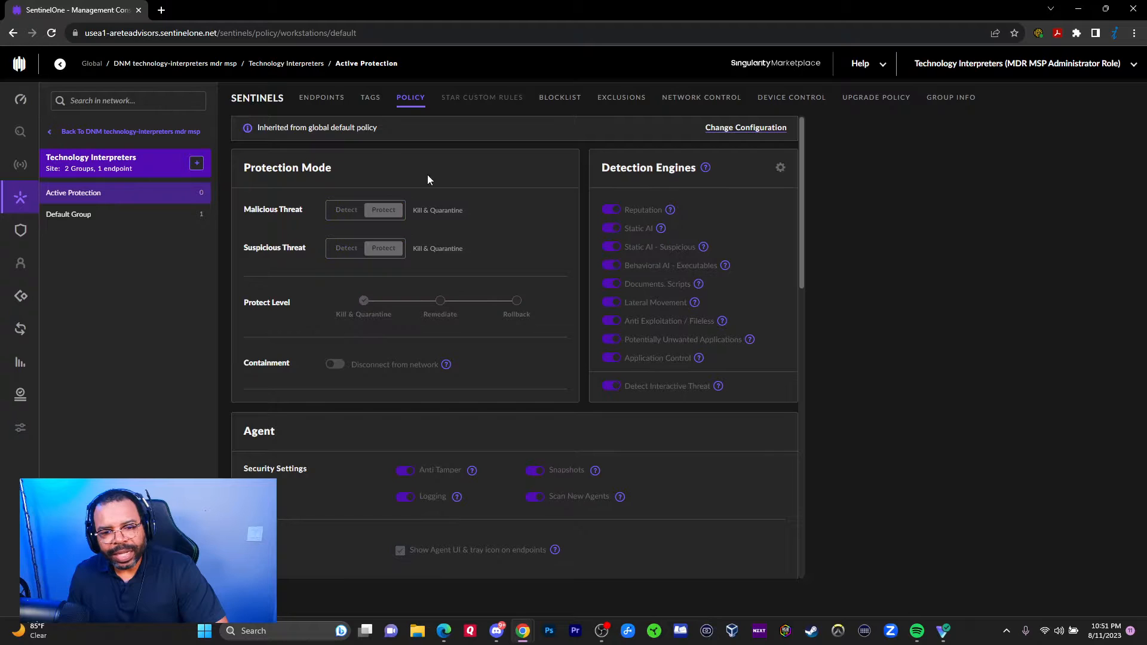
pyautogui.click(128, 157)
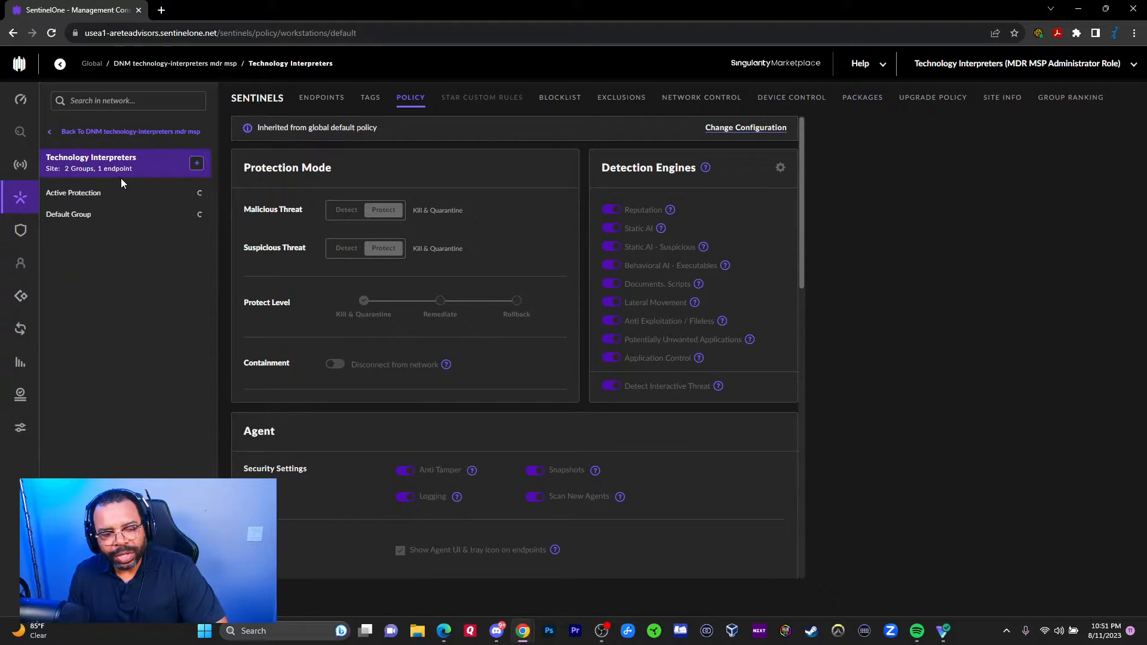
# Step: Open the Default Group's policy and decline reverting it to the default inherited policy
pyautogui.click(107, 194)
pyautogui.click(113, 215)
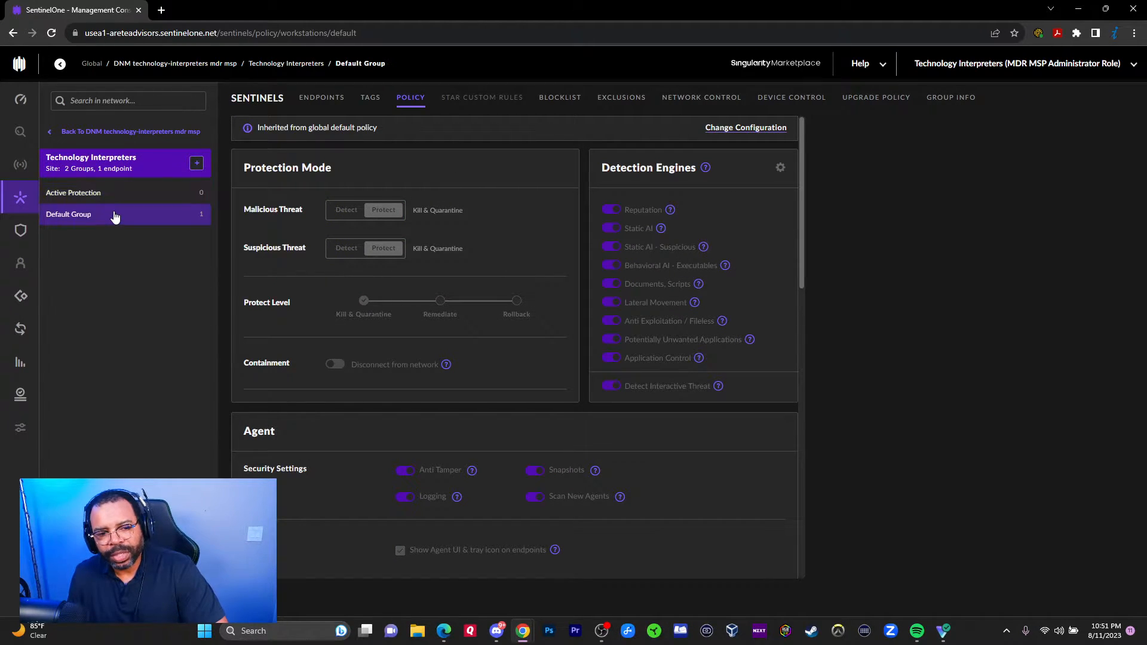
pyautogui.click(686, 128)
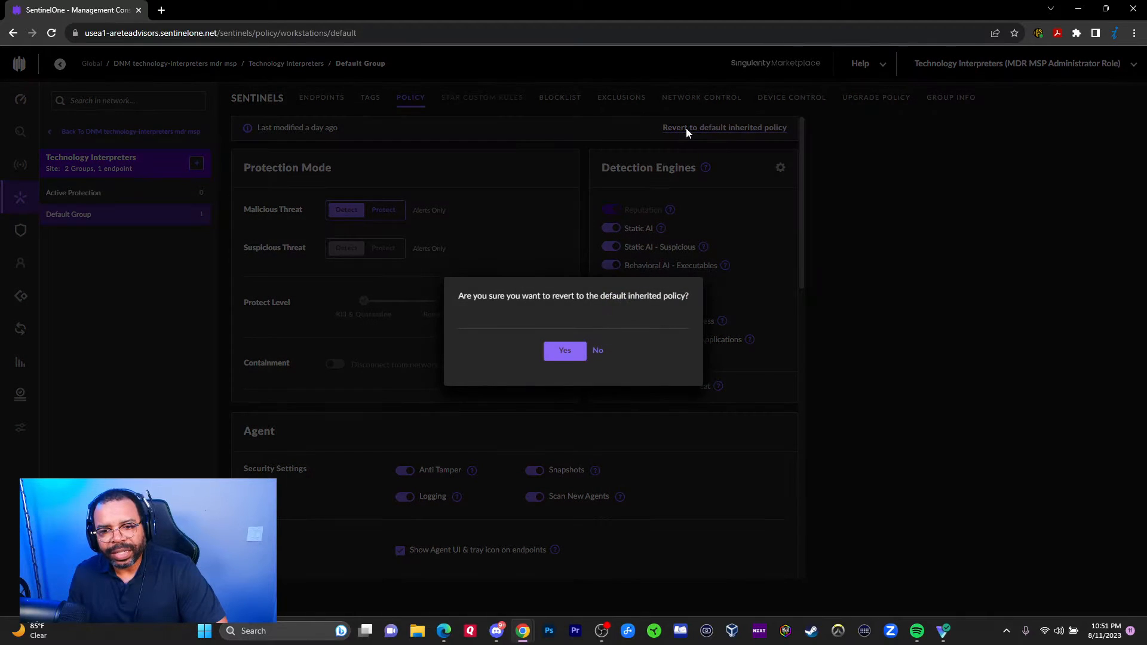
pyautogui.click(597, 350)
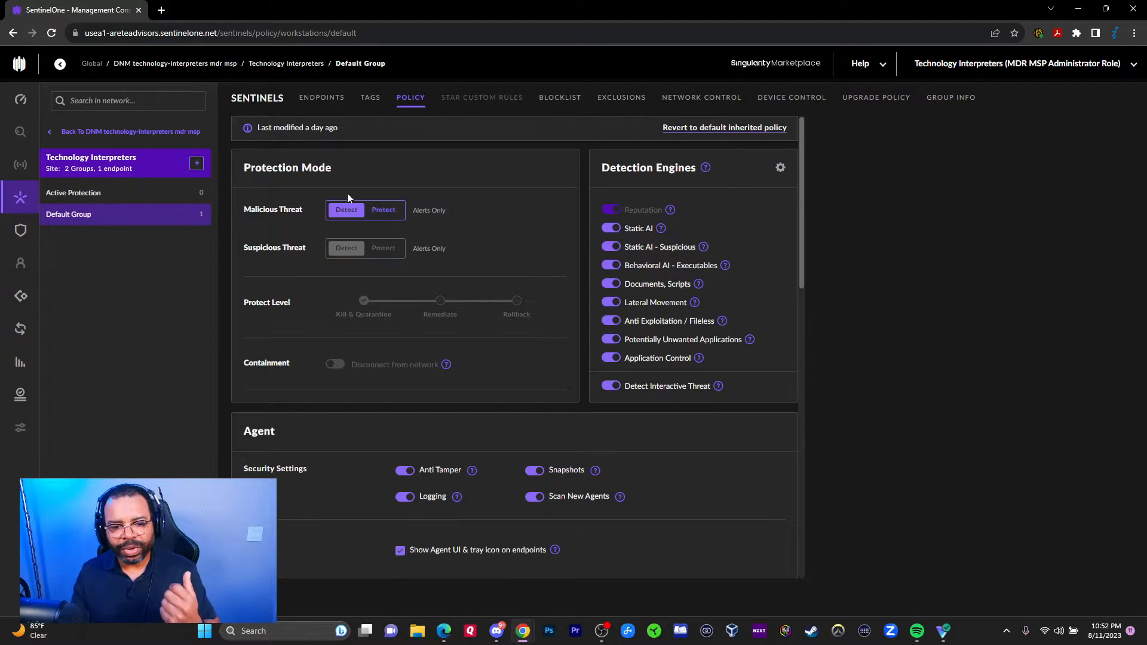
# Step: Read the help for the Containment option and Detection Engines, and check the engines' On Write and On Execute settings
pyautogui.moveTo(447, 365)
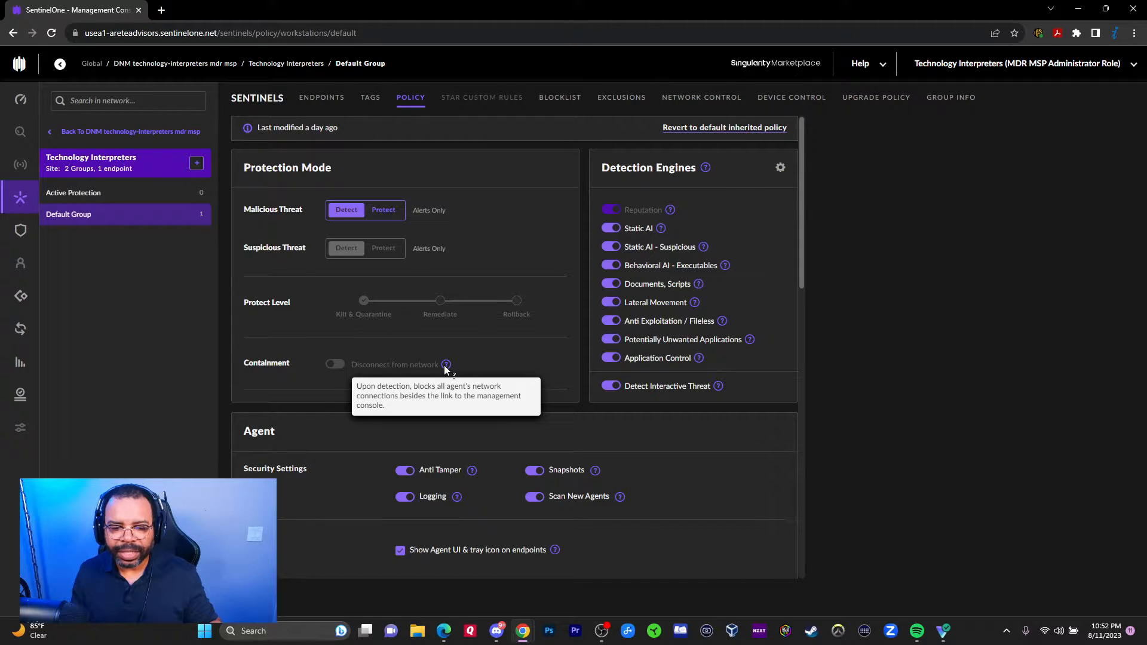
pyautogui.click(445, 365)
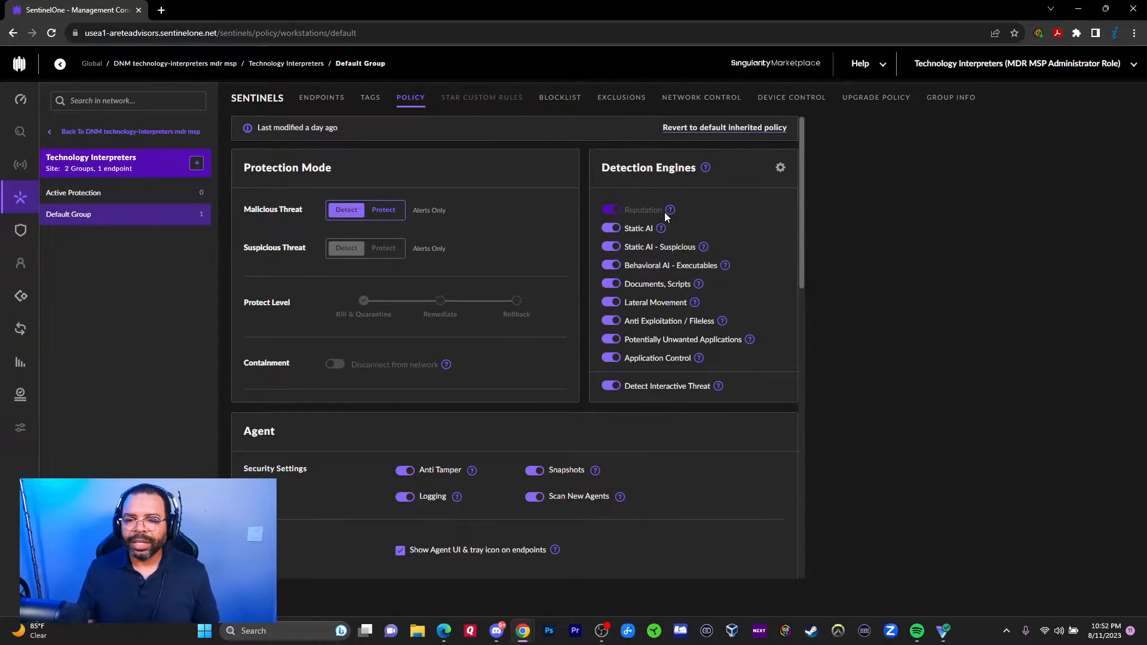
pyautogui.moveTo(666, 212)
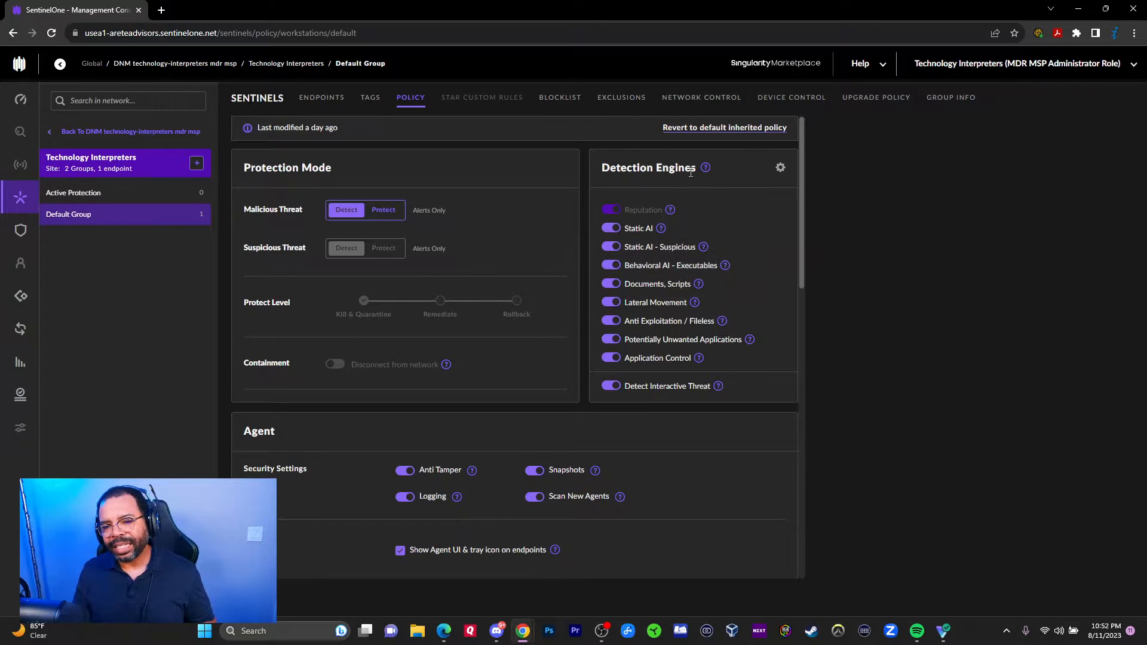
pyautogui.moveTo(706, 169)
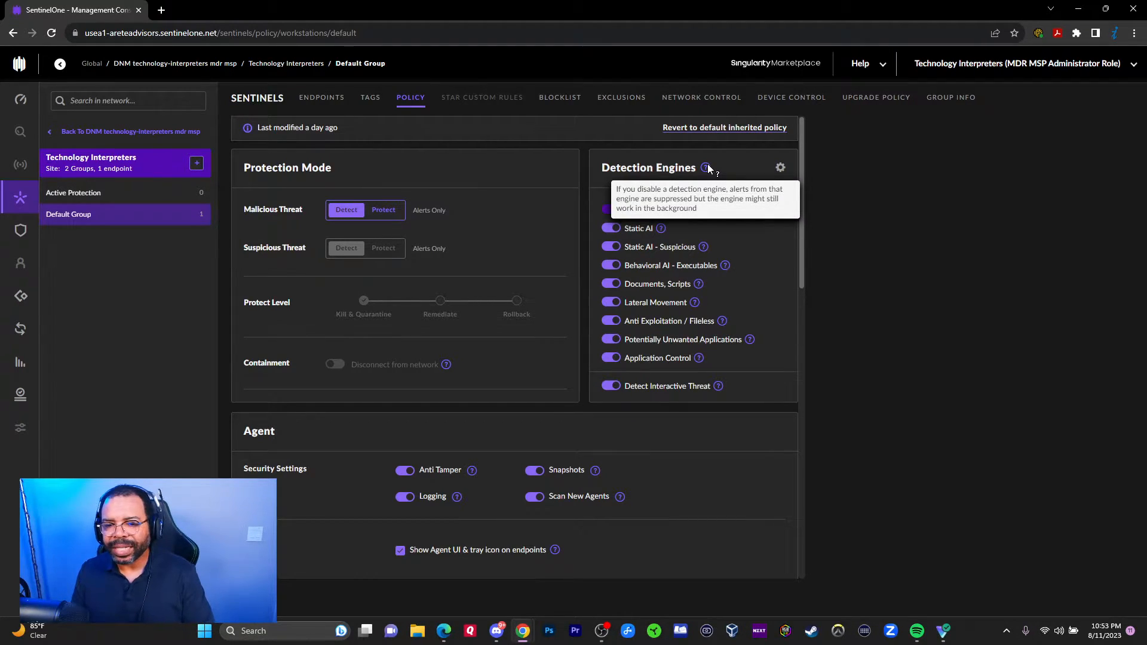
pyautogui.click(780, 168)
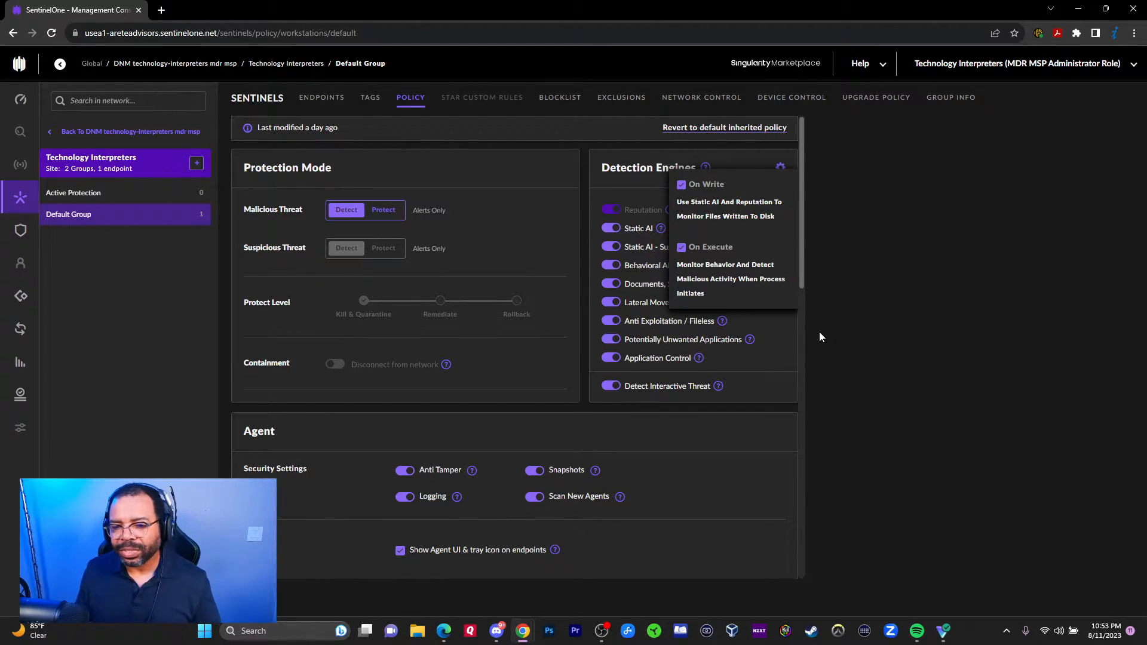
pyautogui.click(827, 208)
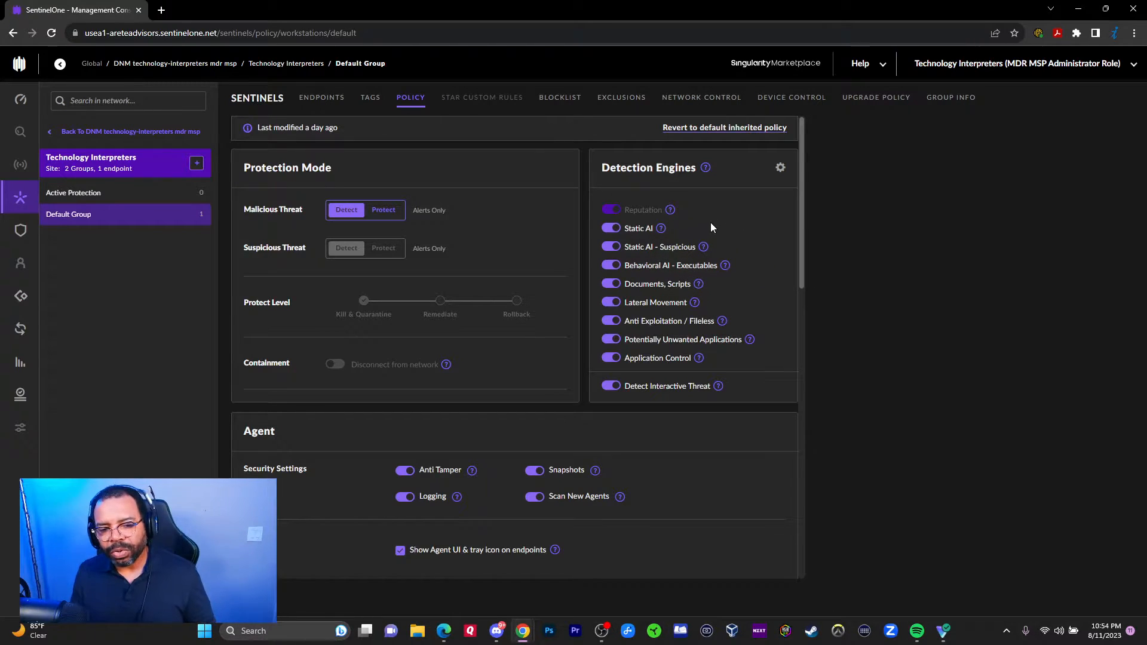
# Step: Read the descriptions of the Reputation, Static AI, Static AI - Suspicious and Behavioral AI engines, rechecking the On Write and On Execute settings
pyautogui.moveTo(670, 210)
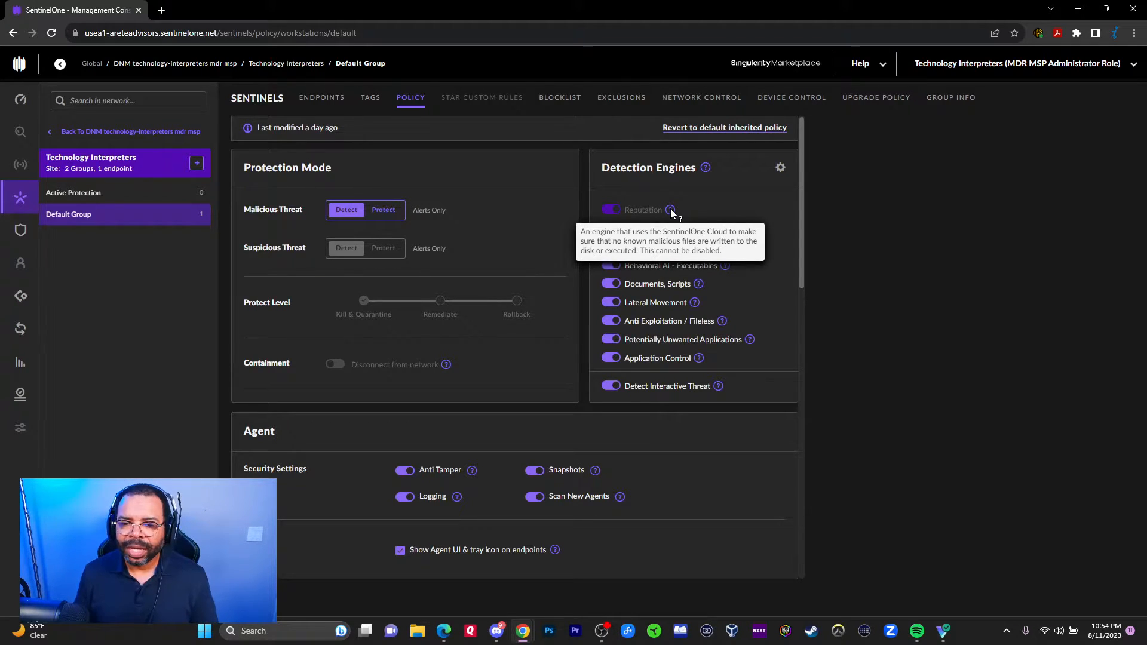
pyautogui.moveTo(661, 230)
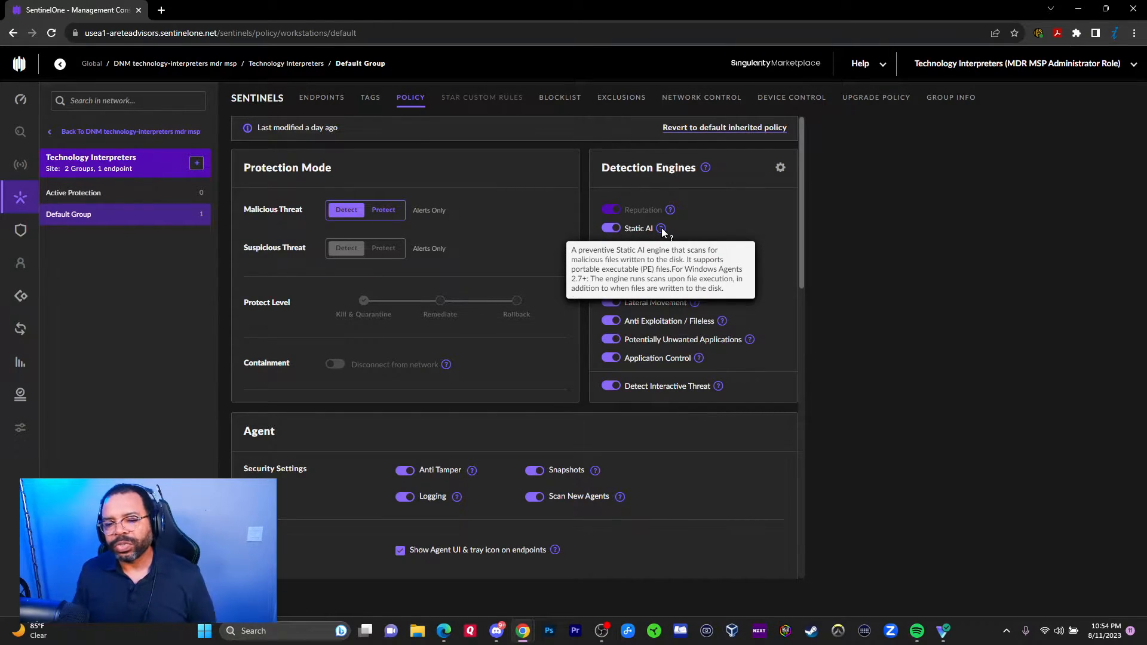
pyautogui.click(781, 169)
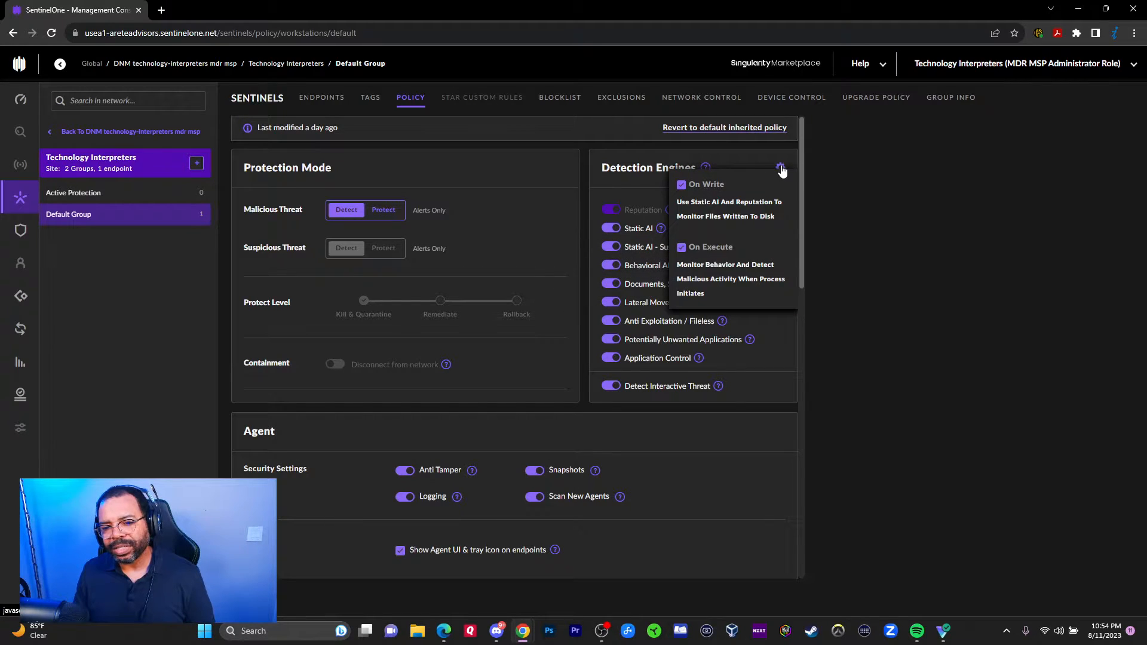
pyautogui.click(781, 170)
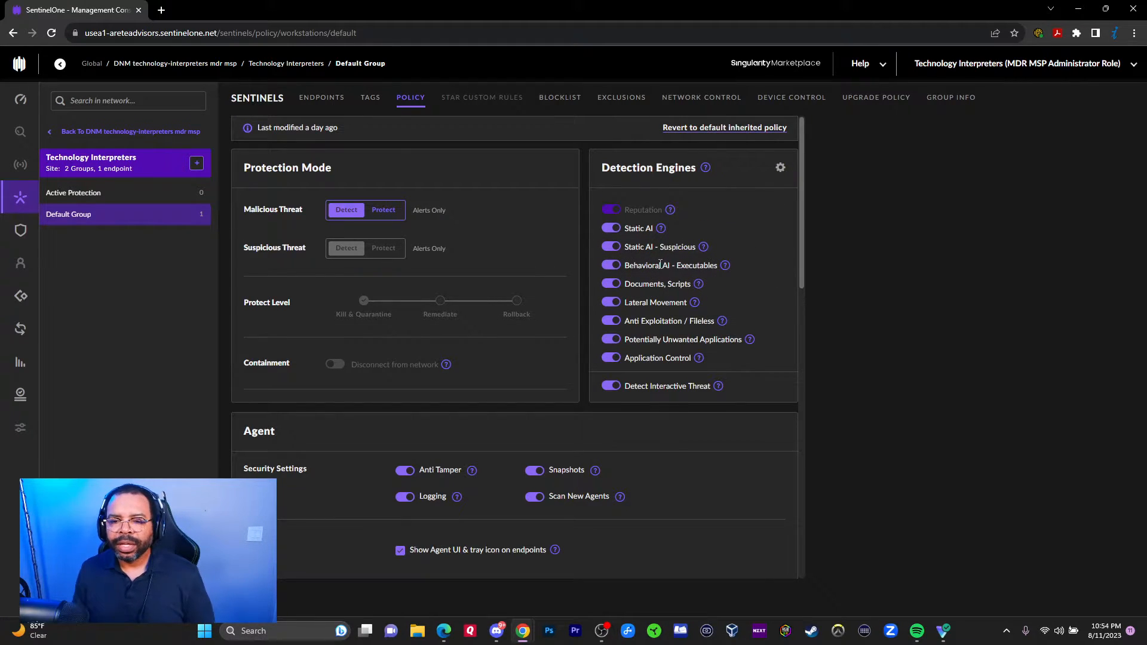
pyautogui.moveTo(725, 266)
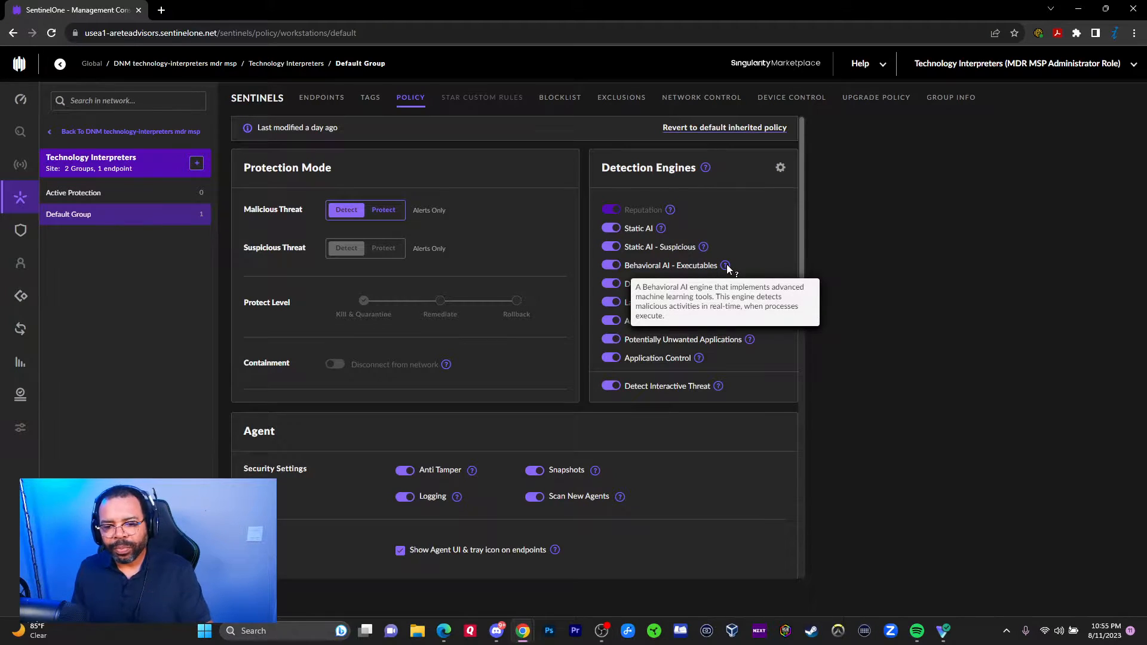
pyautogui.moveTo(705, 249)
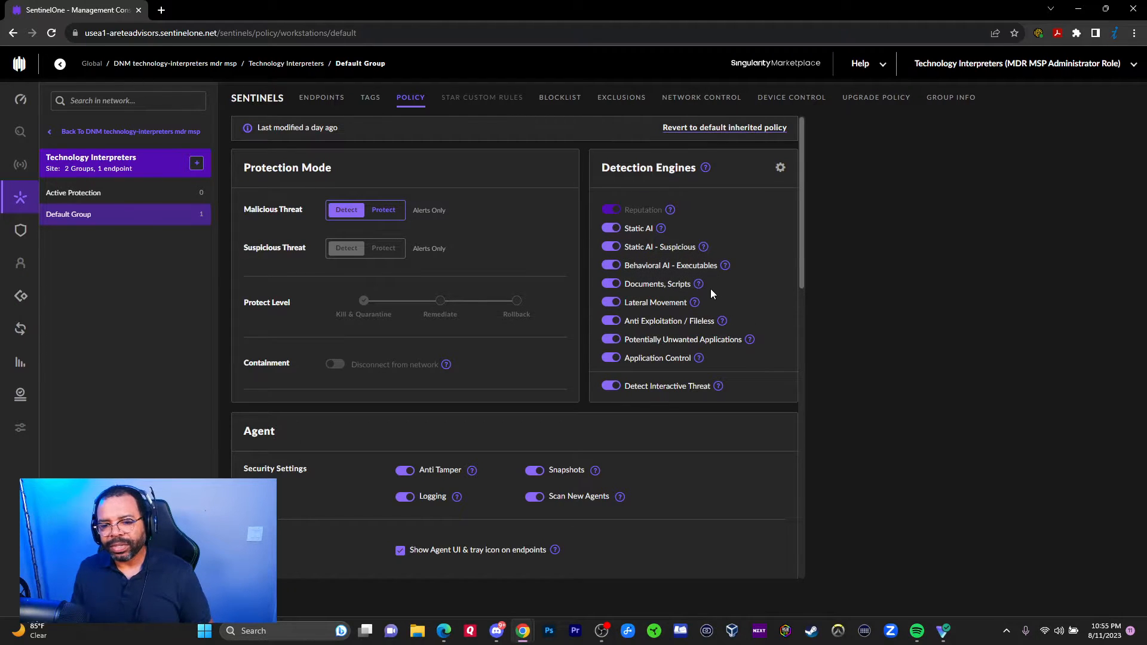
# Step: Read the descriptions of the Documents, Scripts, Lateral Movement, Anti Exploitation, Potentially Unwanted Applications and Application Control engines
pyautogui.moveTo(701, 289)
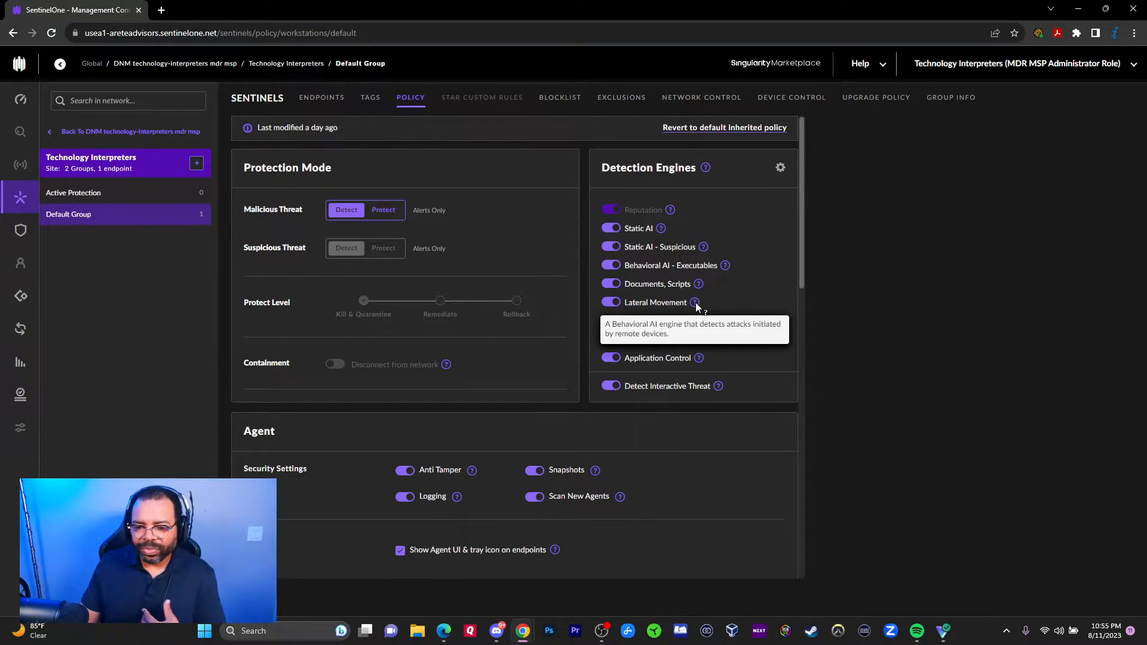
pyautogui.moveTo(722, 321)
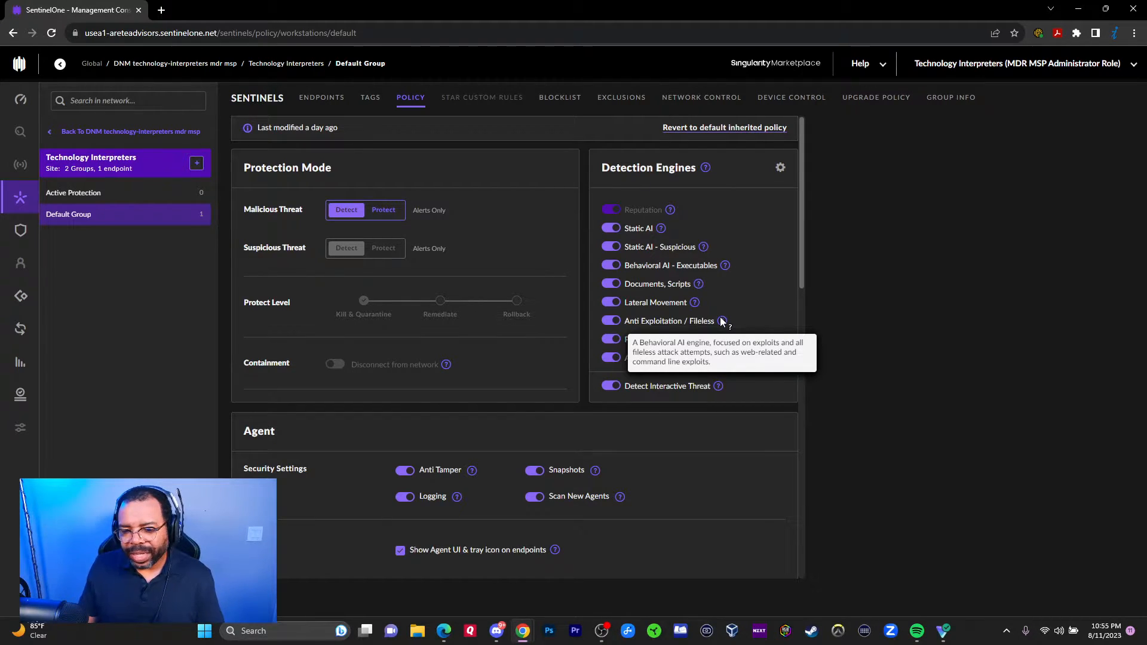
pyautogui.moveTo(749, 340)
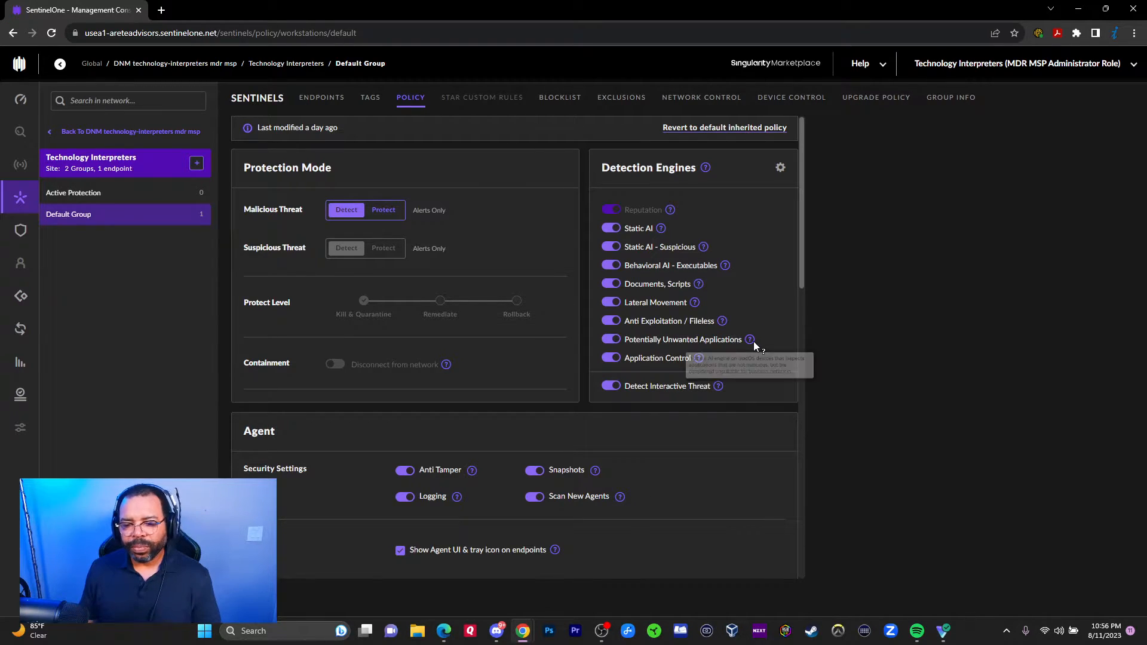
pyautogui.moveTo(633, 340); pyautogui.dragTo(706, 352)
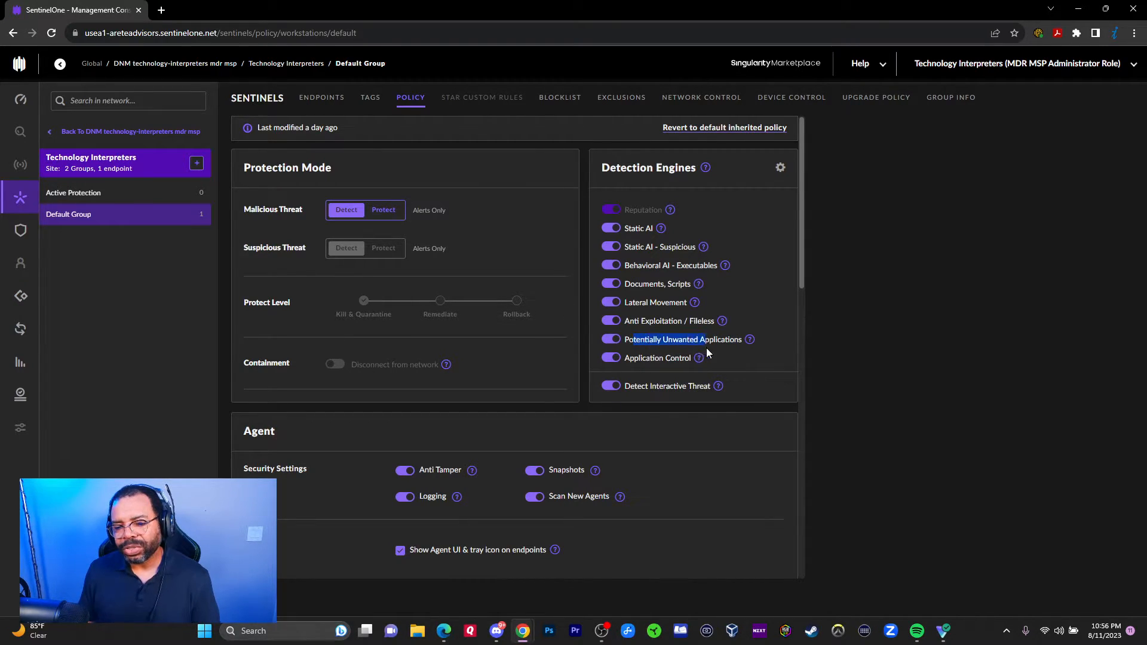
pyautogui.click(607, 338)
pyautogui.click(602, 348)
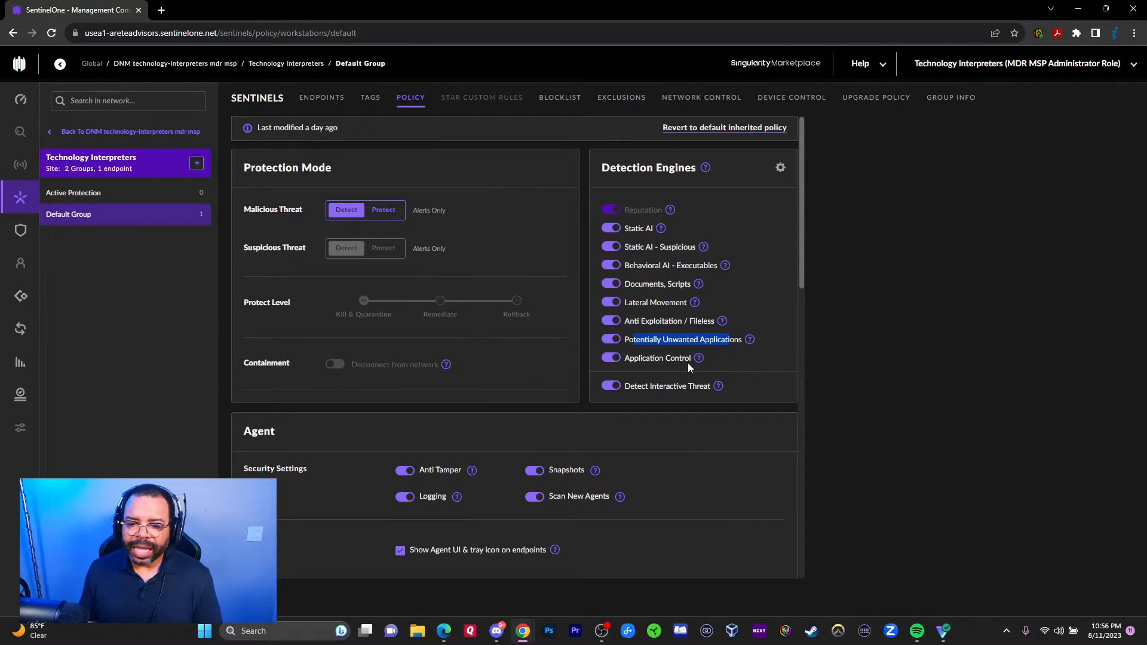
pyautogui.moveTo(695, 366)
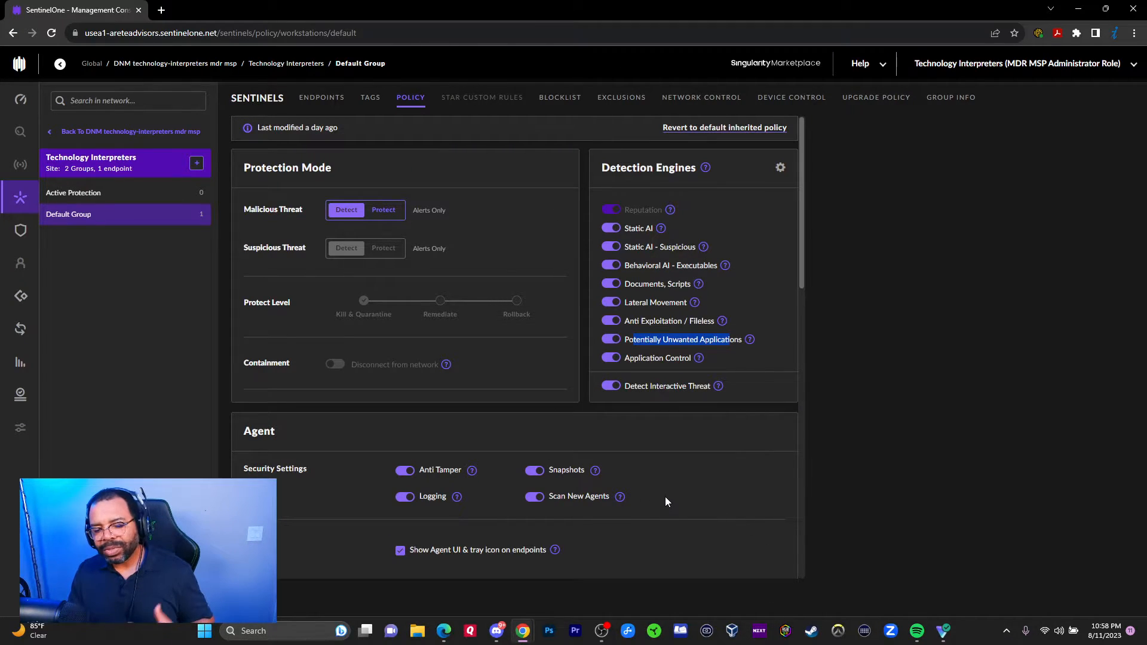
# Step: Read about the agent's Anti Tamper and Snapshots settings, and decline disabling the Potentially Unwanted Applications engine
pyautogui.scroll(-2, 623, 428)
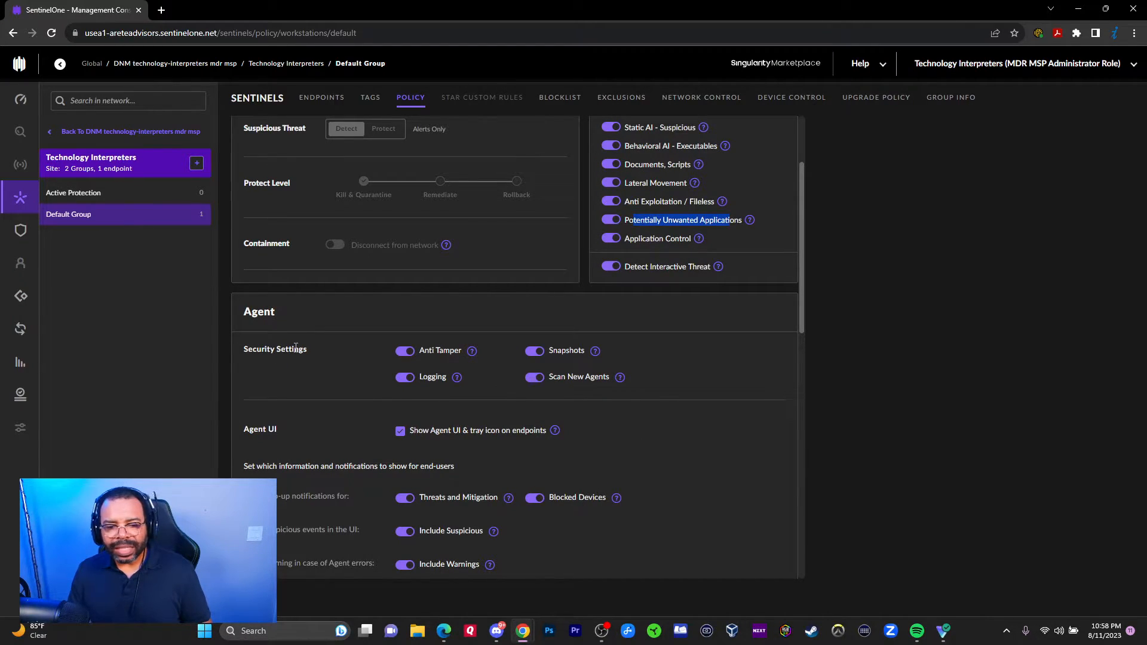
pyautogui.moveTo(469, 355)
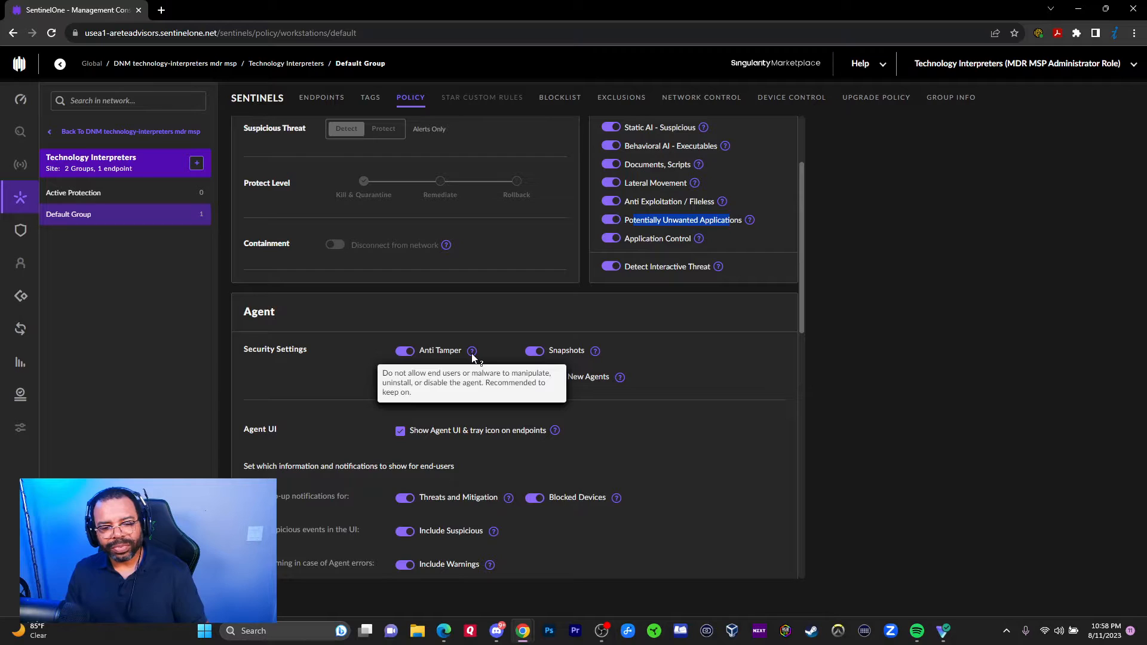
pyautogui.moveTo(595, 356)
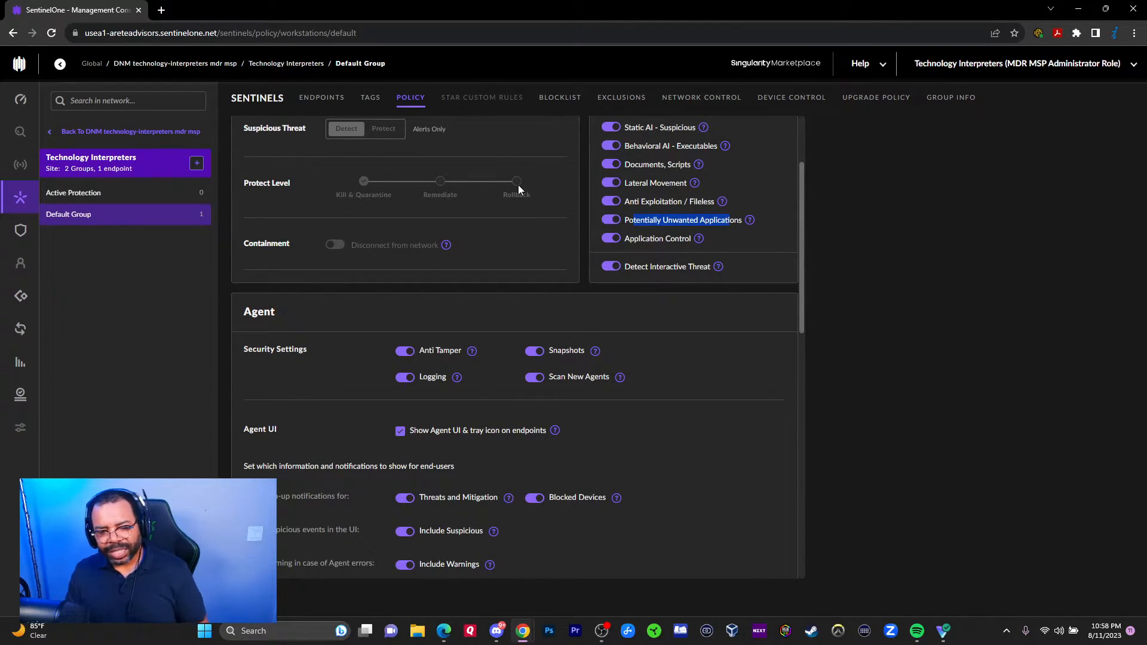
pyautogui.press('space')
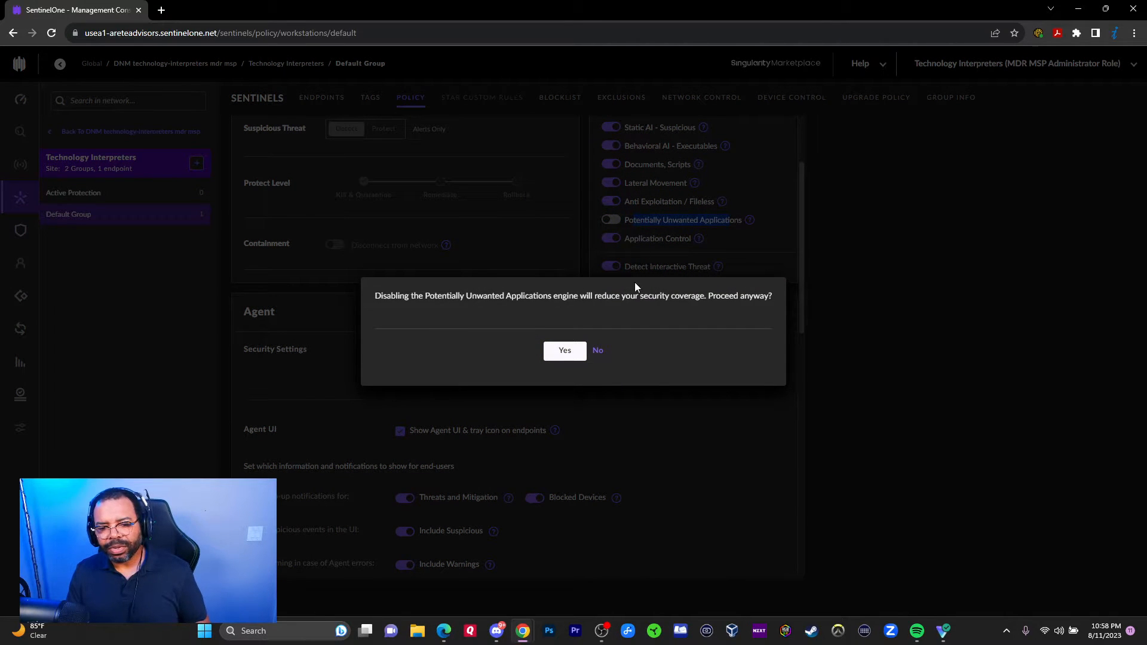
pyautogui.click(598, 352)
# Step: Review the Protect Level options and read the descriptions of the agent's Snapshots and Logging settings
pyautogui.scroll(2, 573, 310)
pyautogui.scroll(-1, 561, 299)
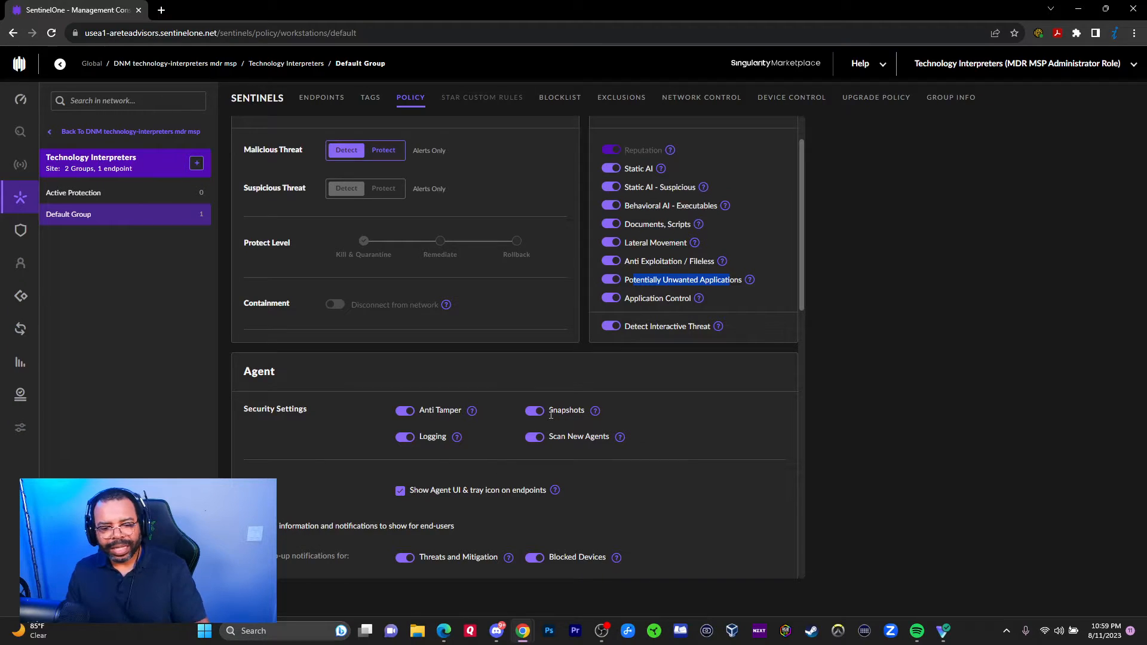
pyautogui.scroll(-1, 587, 414)
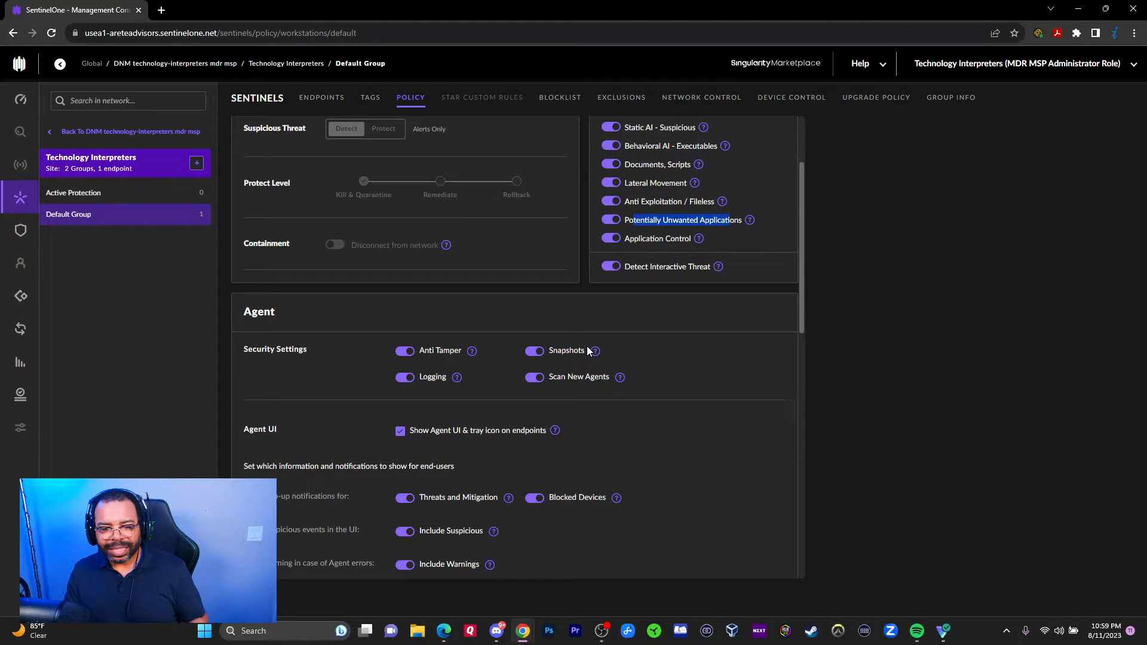
pyautogui.moveTo(596, 354)
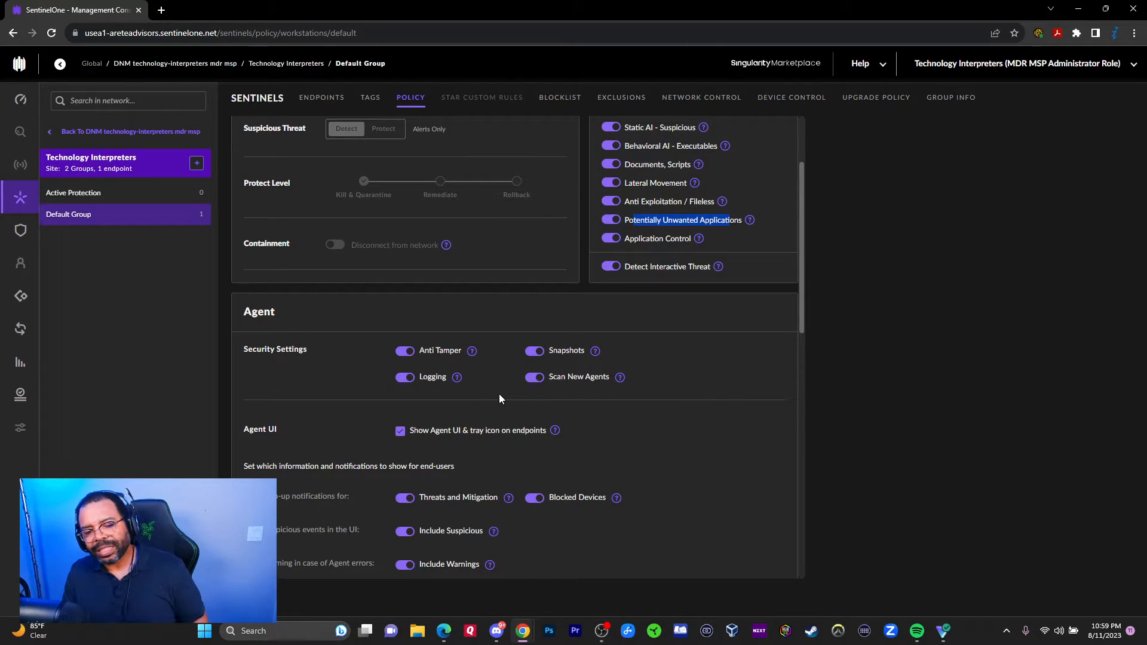
pyautogui.moveTo(457, 379)
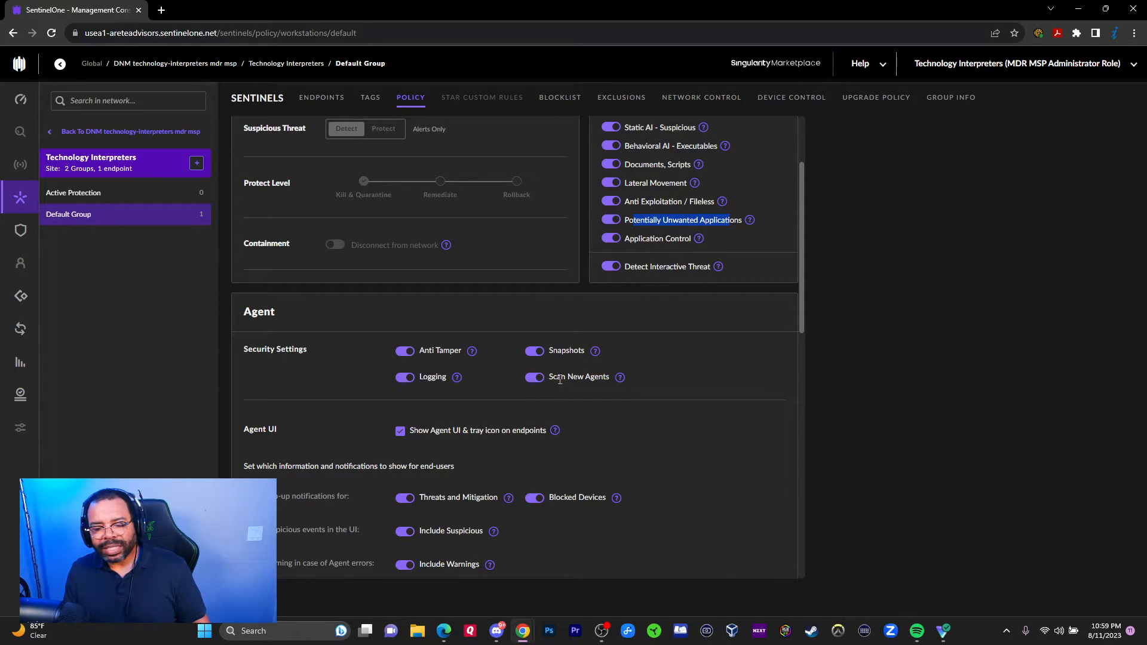
# Step: Read the description of the agent's Scan New Agents setting and look over the Detection Engines section again
pyautogui.moveTo(618, 384)
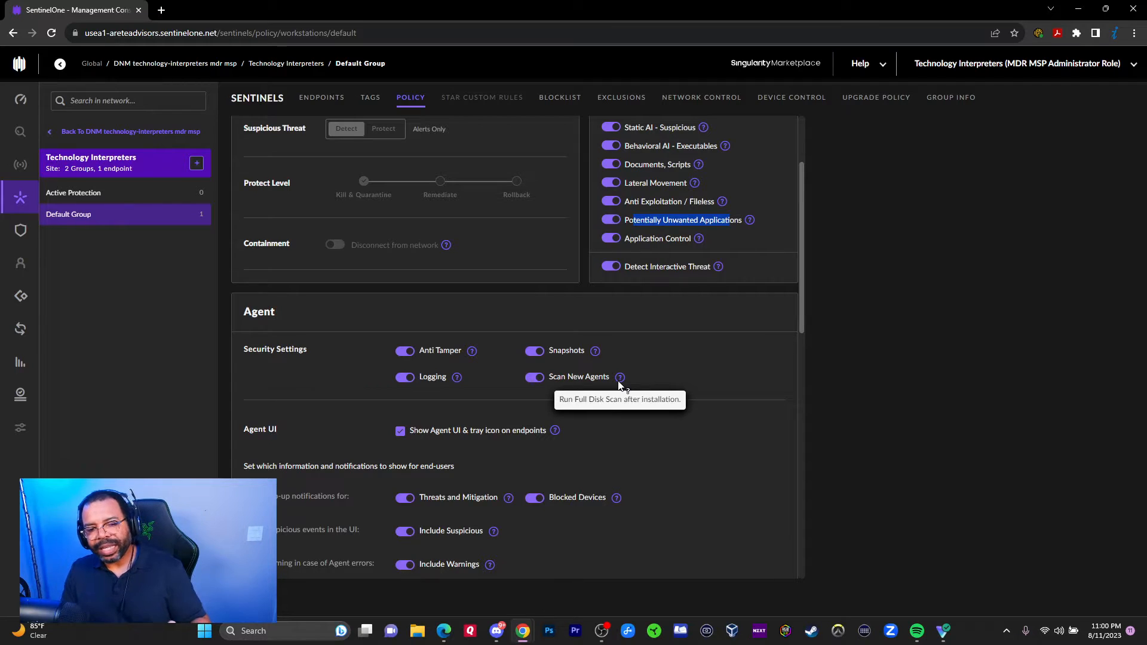
pyautogui.scroll(2, 737, 320)
pyautogui.click(780, 168)
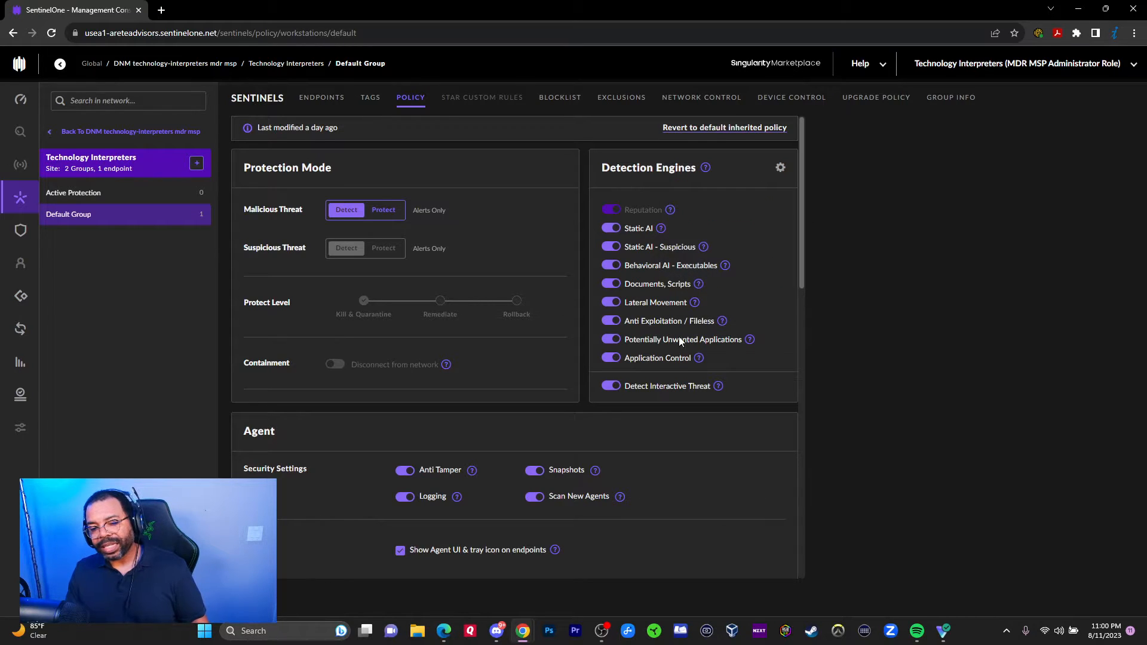
pyautogui.scroll(-5, 654, 357)
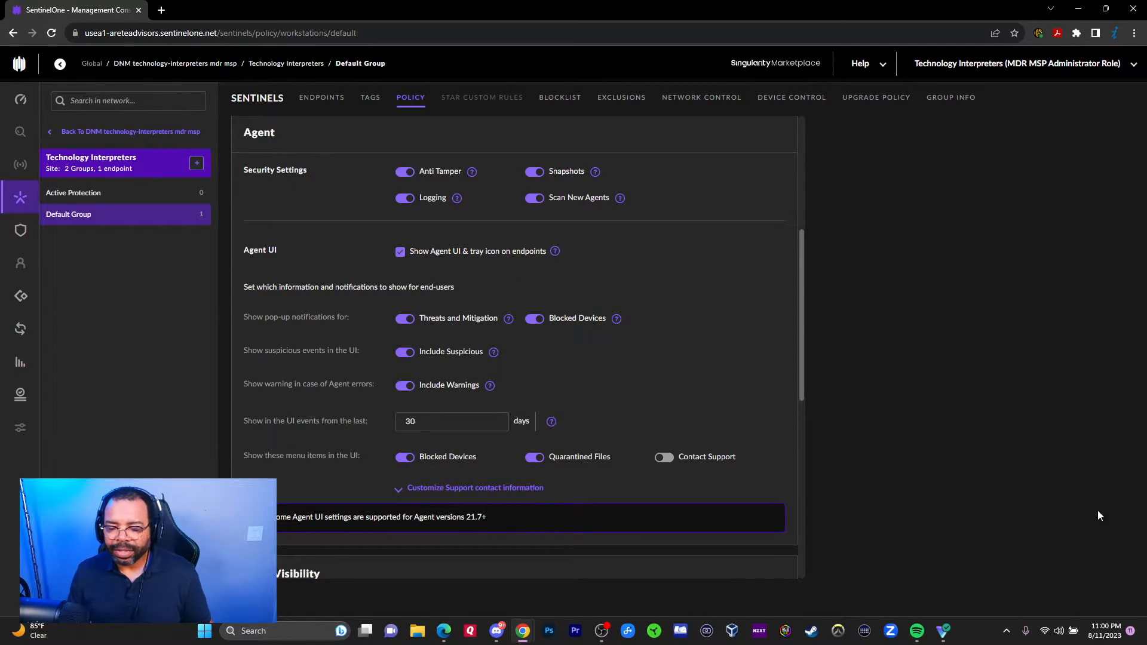
# Step: Open the local SentinelOne agent, review its Quarantined Files, Blocked Devices and Agent Details pages, and close it
pyautogui.click(1006, 631)
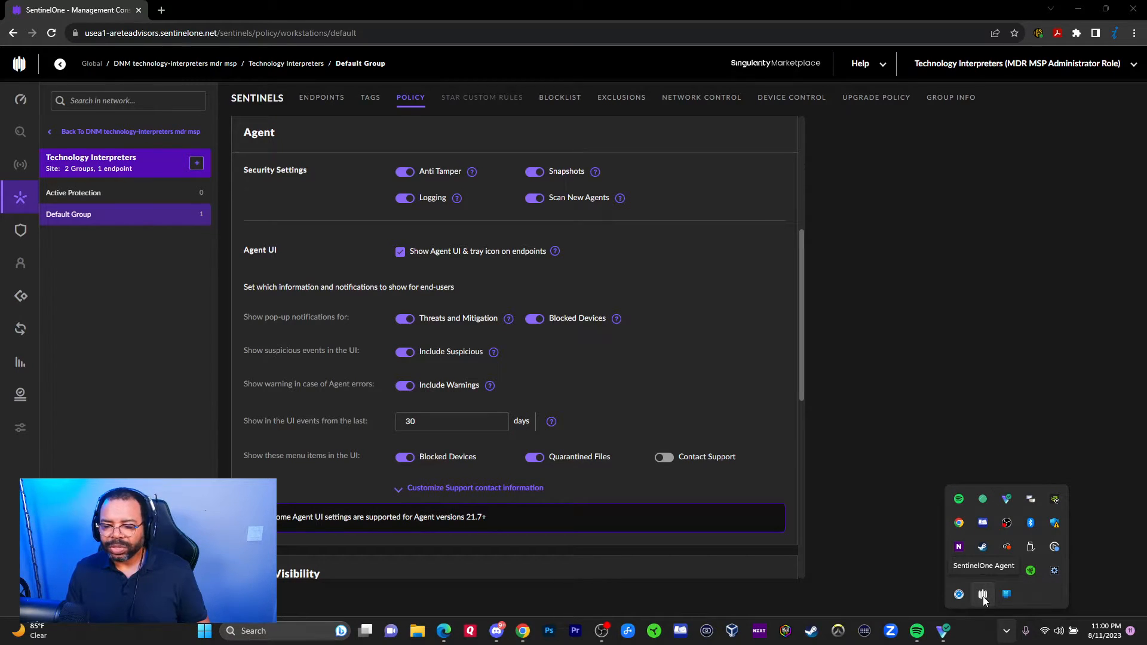
pyautogui.click(780, 395)
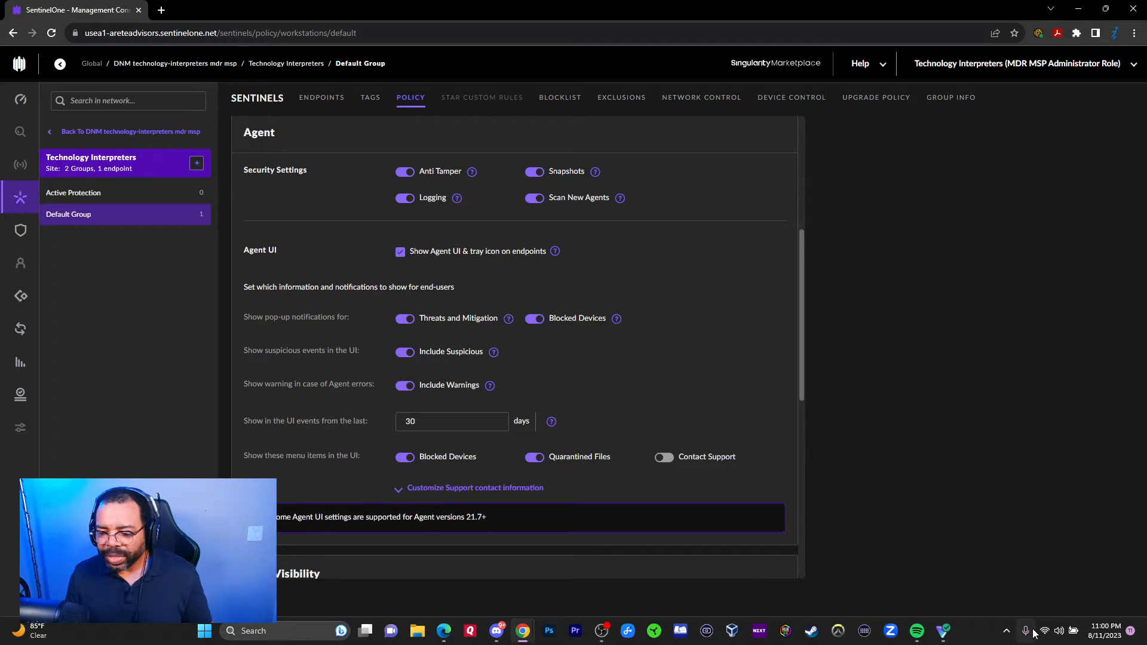
pyautogui.click(1006, 631)
pyautogui.click(982, 594)
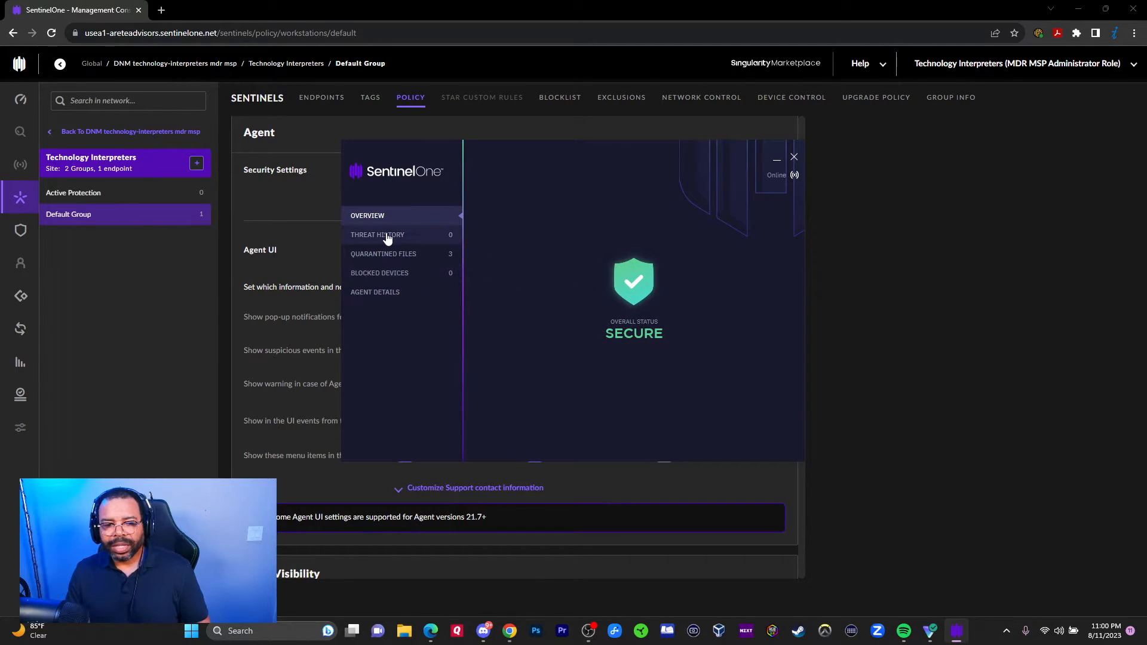
pyautogui.click(393, 254)
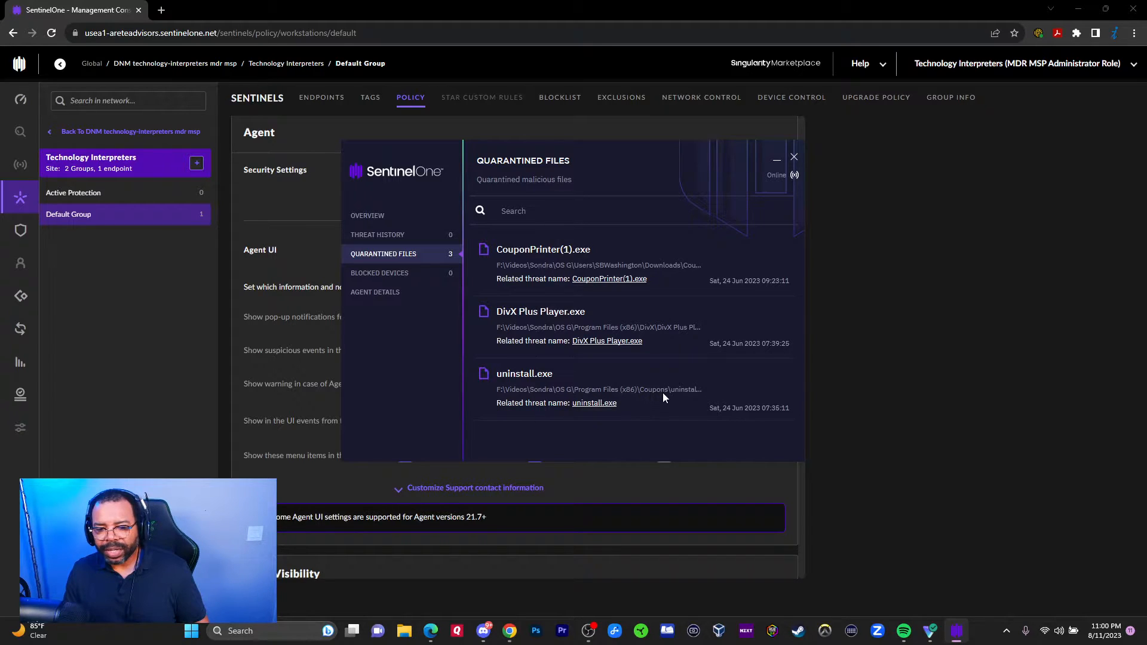
pyautogui.click(381, 275)
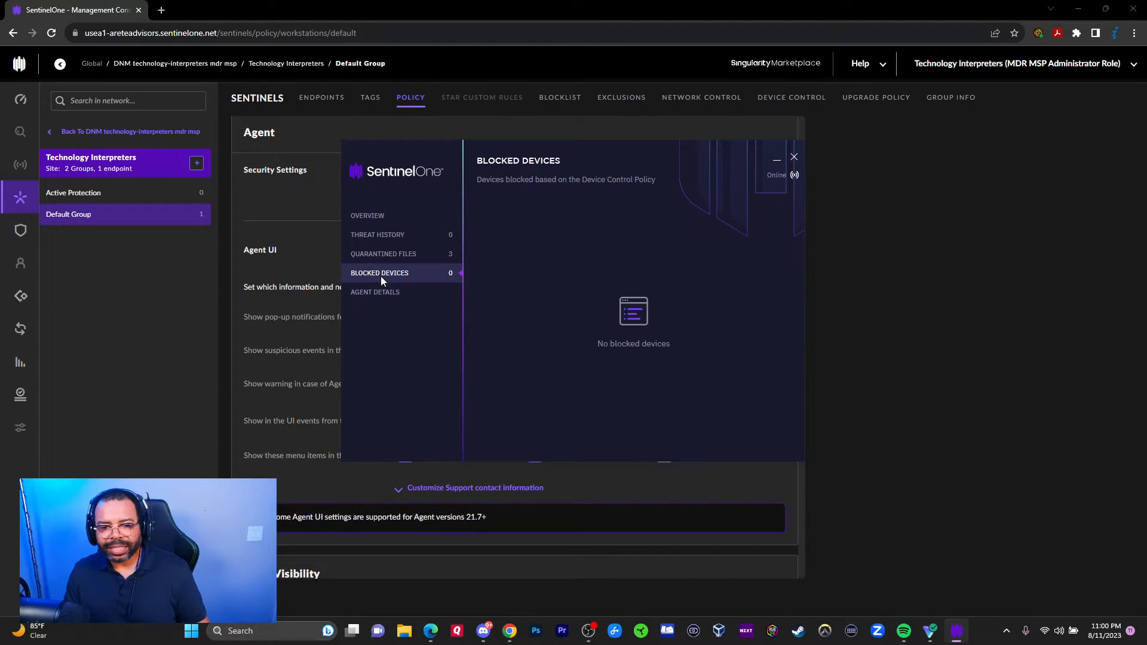
pyautogui.click(382, 294)
pyautogui.click(405, 280)
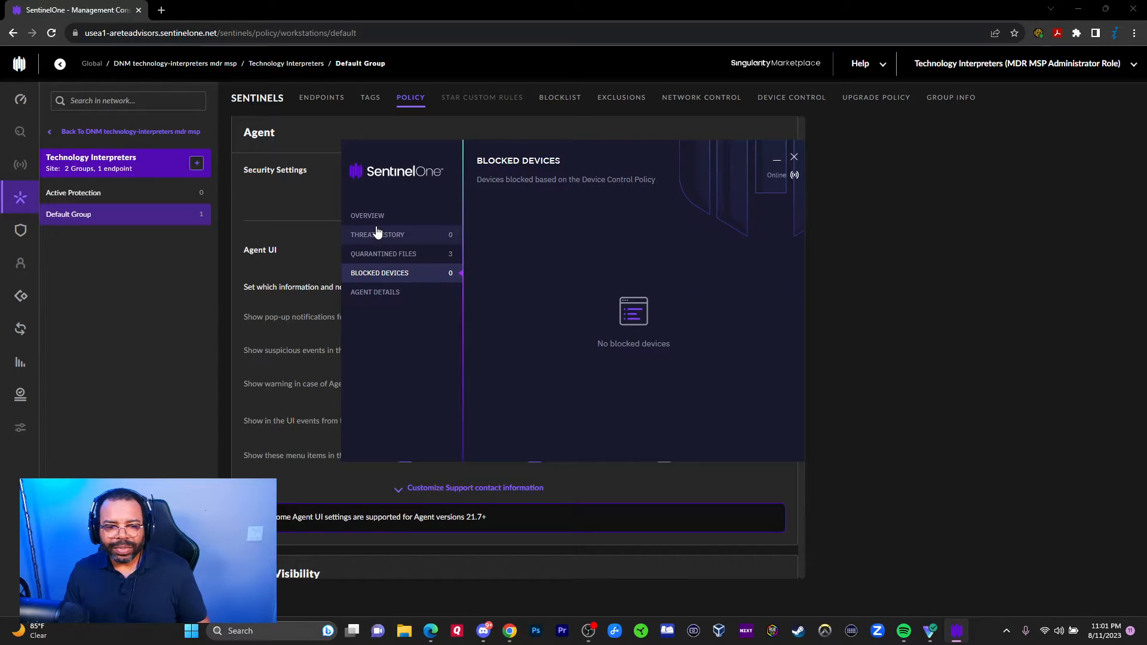
pyautogui.click(793, 157)
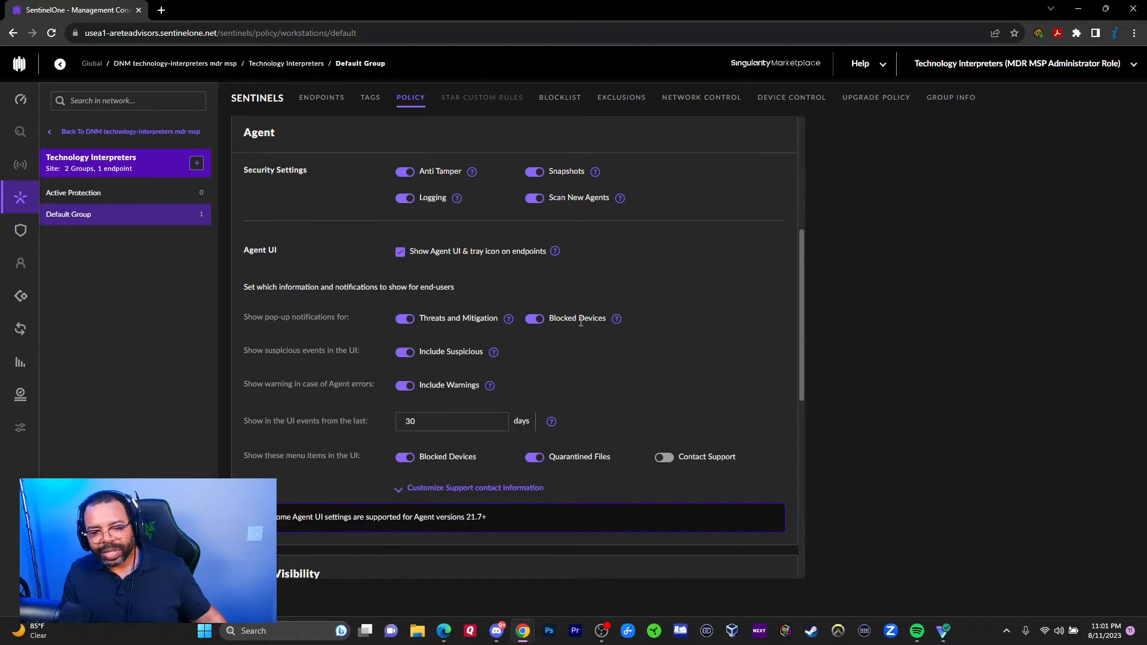
# Step: Read the Blocked Devices, Include Suspicious, Threats and Mitigation and Include Warnings descriptions, and review the Agent UI's event period and menu item settings
pyautogui.moveTo(616, 320)
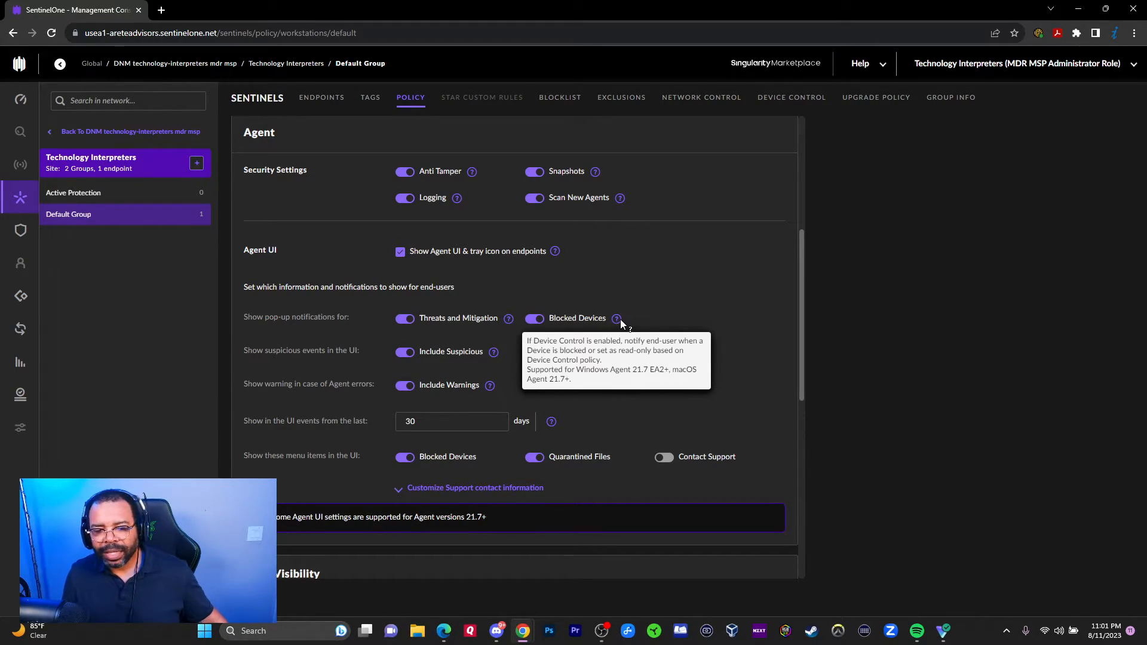
pyautogui.moveTo(493, 353)
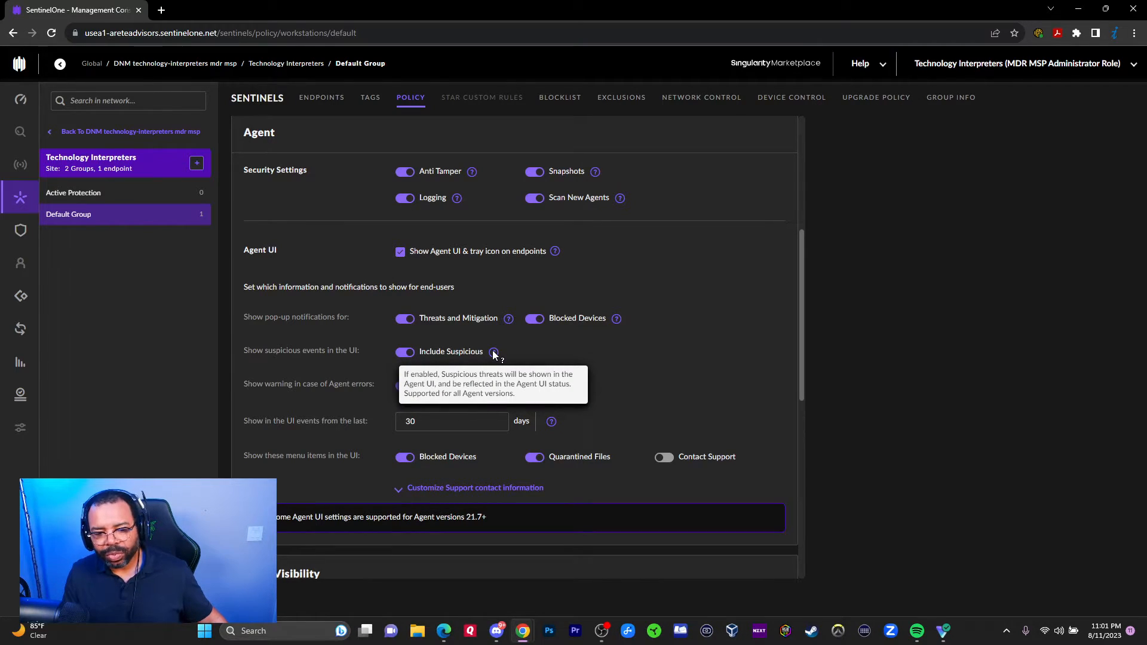
pyautogui.moveTo(509, 321)
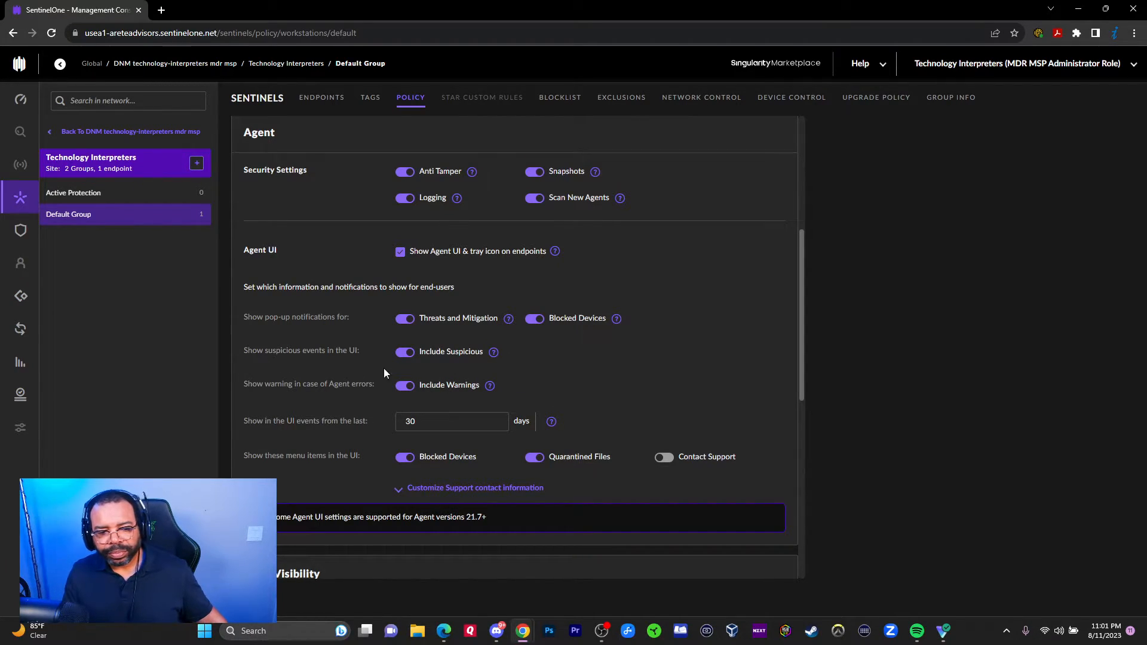
pyautogui.moveTo(487, 387)
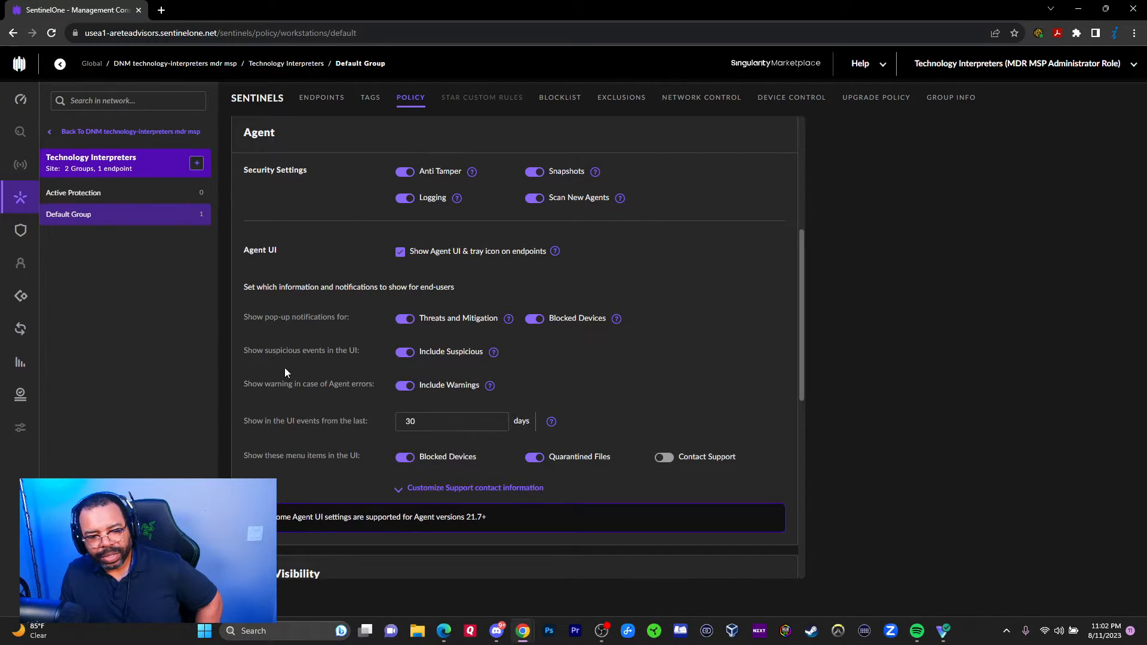
pyautogui.scroll(-2, 350, 391)
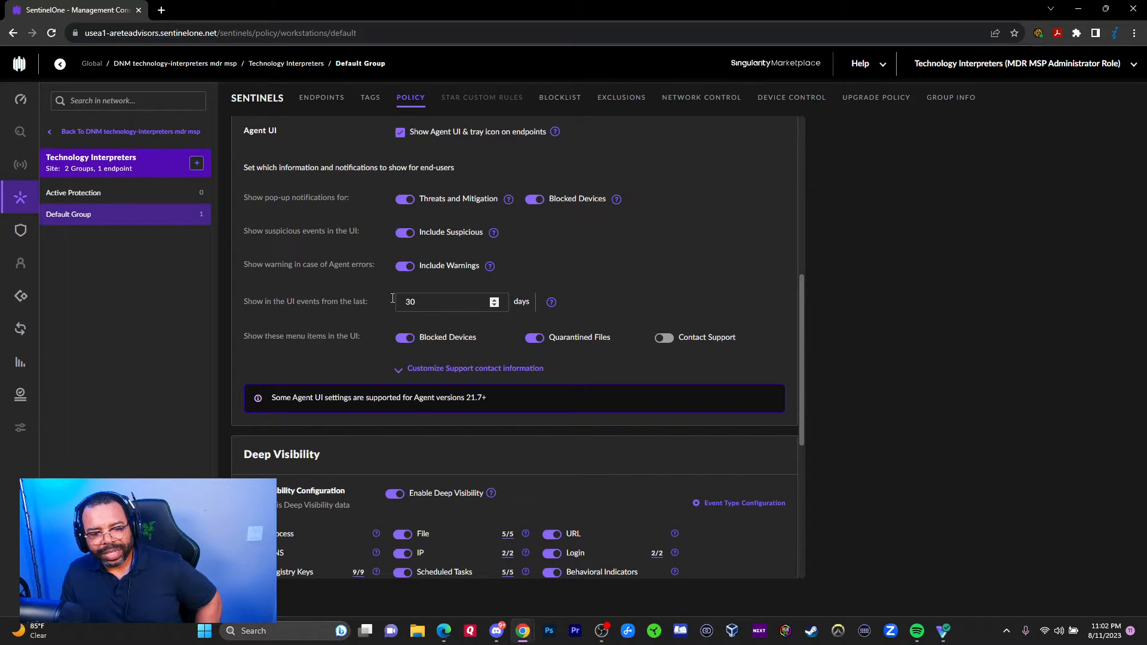
pyautogui.moveTo(287, 302); pyautogui.dragTo(355, 301)
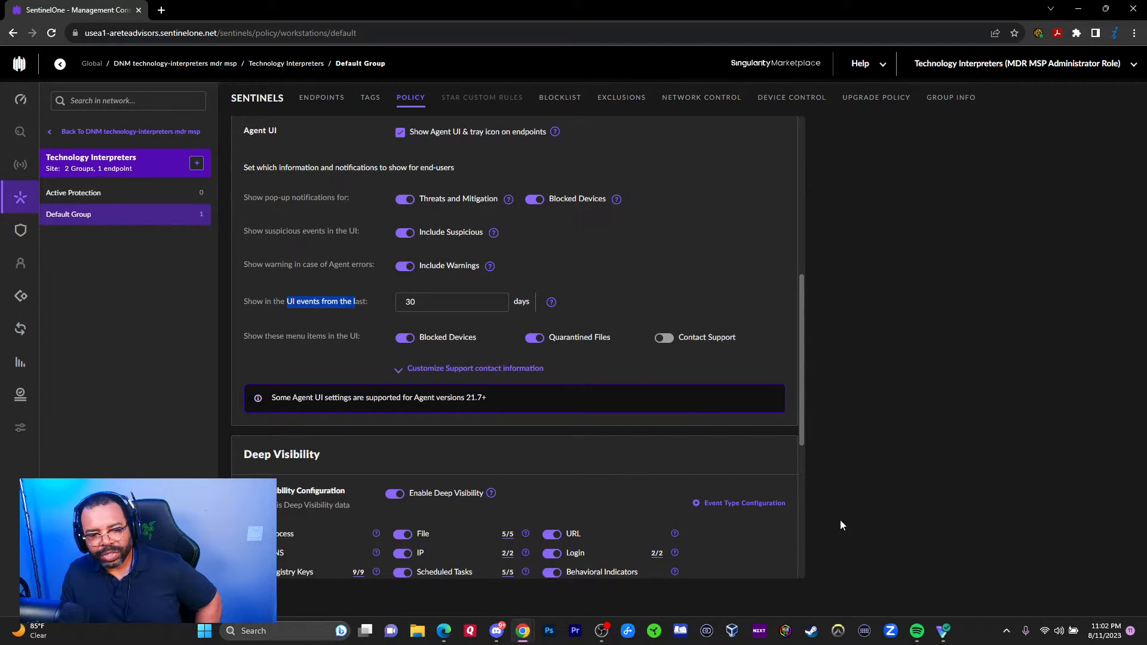
pyautogui.click(261, 334)
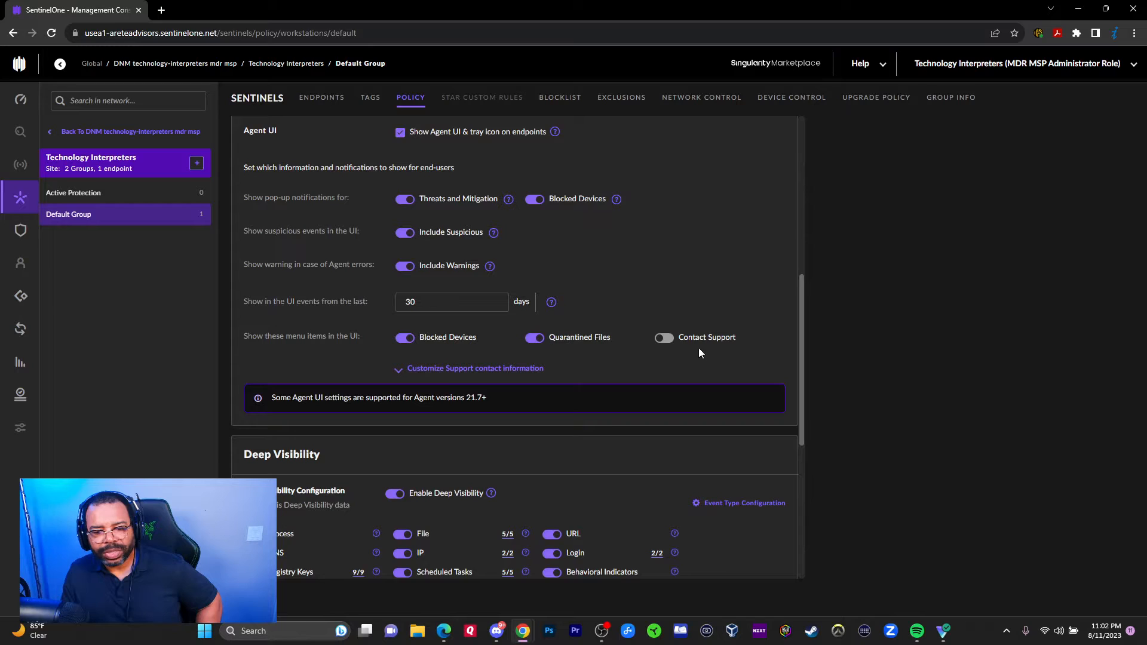
# Step: Reopen the local SentinelOne agent window and place it beside the Agent UI policy settings to compare the menu items
pyautogui.click(1007, 630)
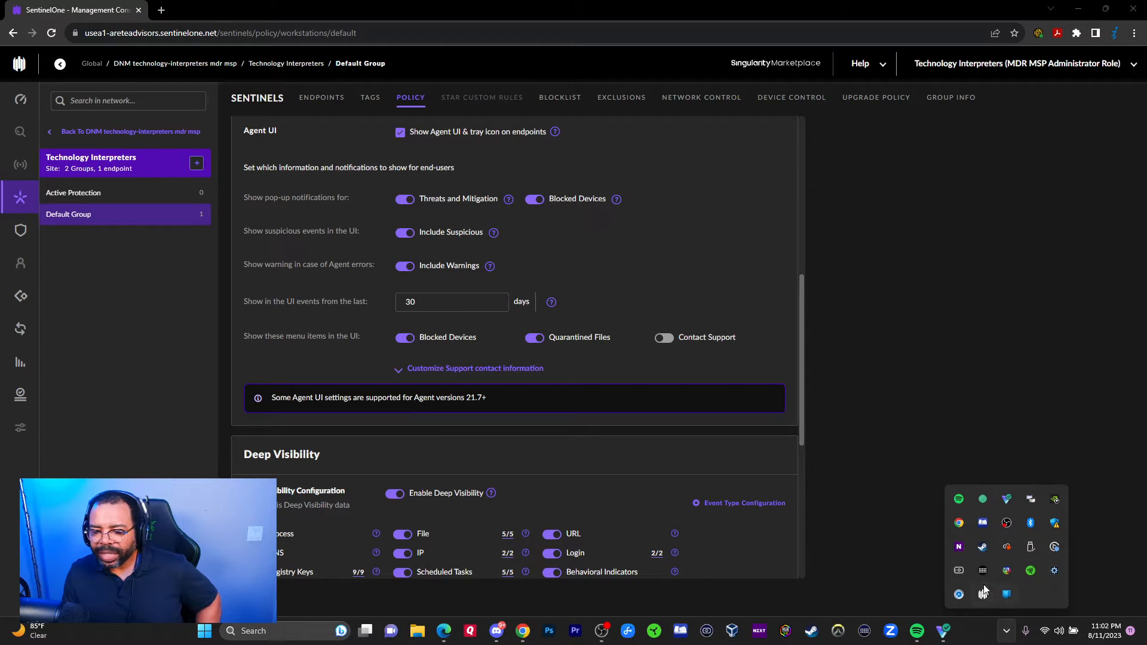
pyautogui.click(974, 593)
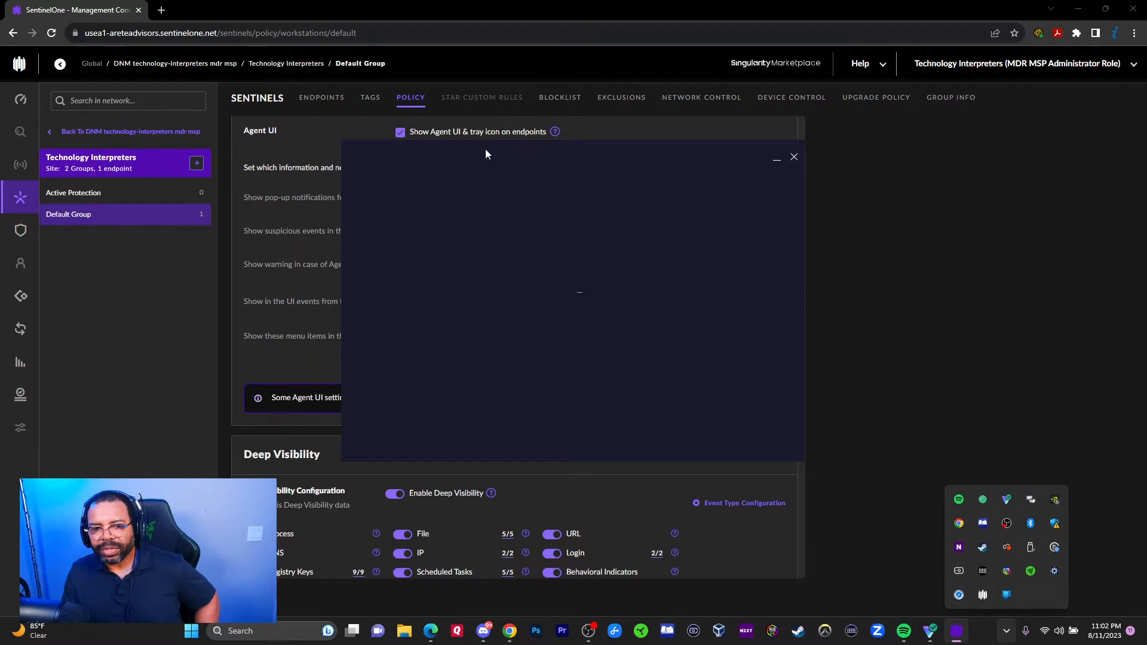
pyautogui.moveTo(694, 154); pyautogui.dragTo(836, 132)
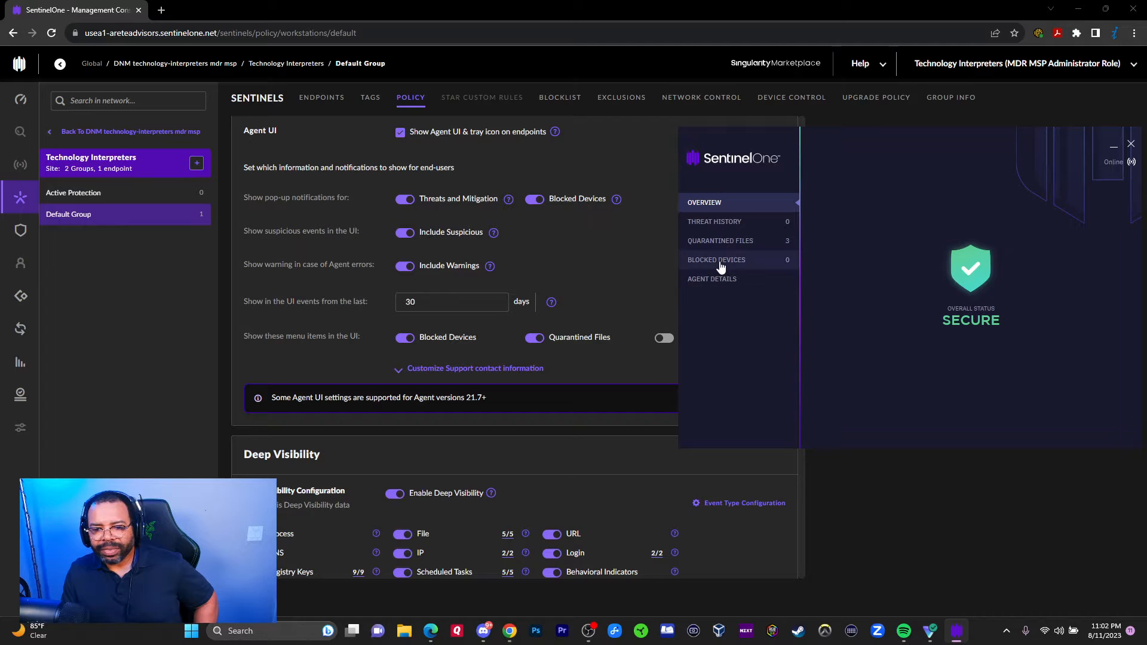
pyautogui.moveTo(768, 134); pyautogui.dragTo(871, 130)
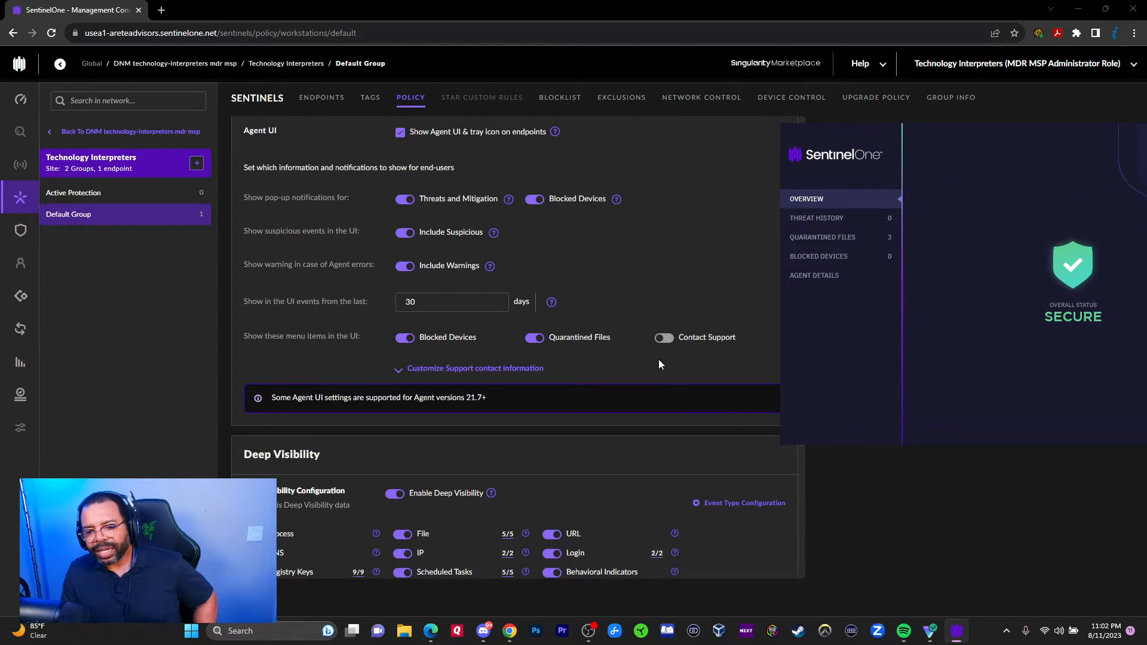
# Step: Try enabling the Contact Support menu item for the agent UI, and switch it back off without saving
pyautogui.click(664, 341)
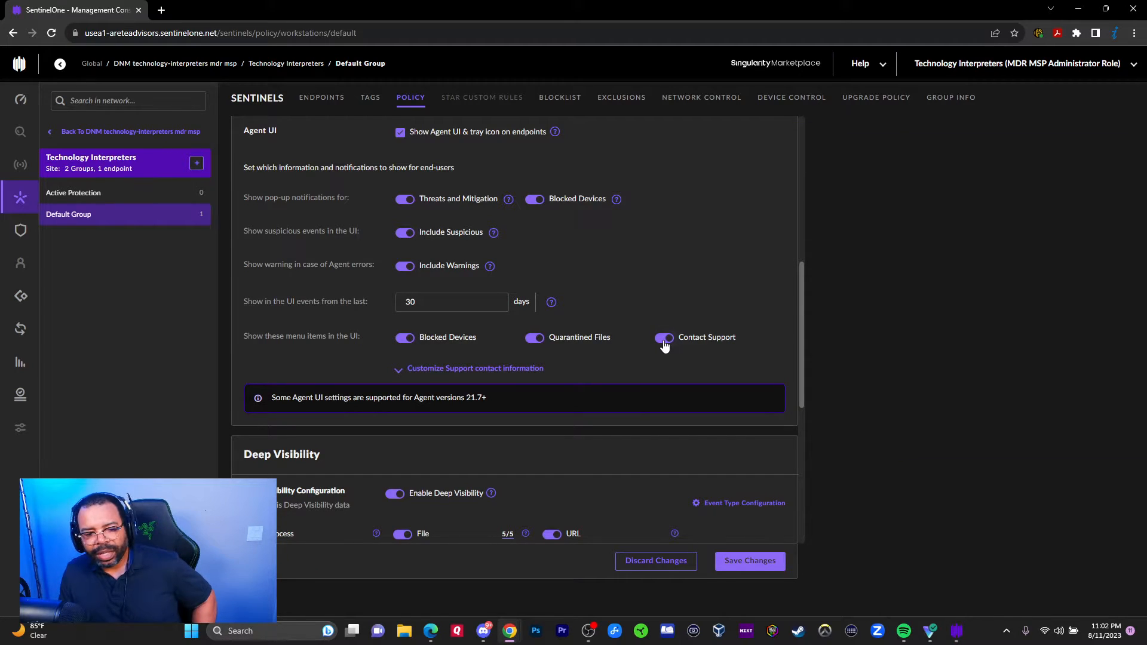
pyautogui.click(664, 342)
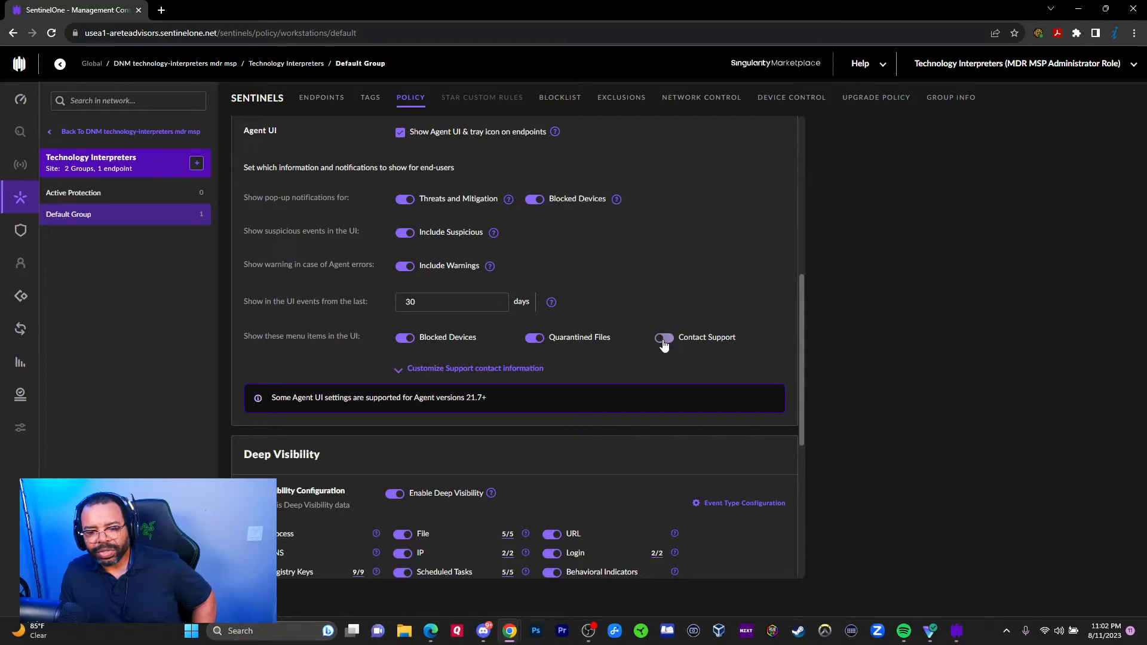
pyautogui.click(664, 338)
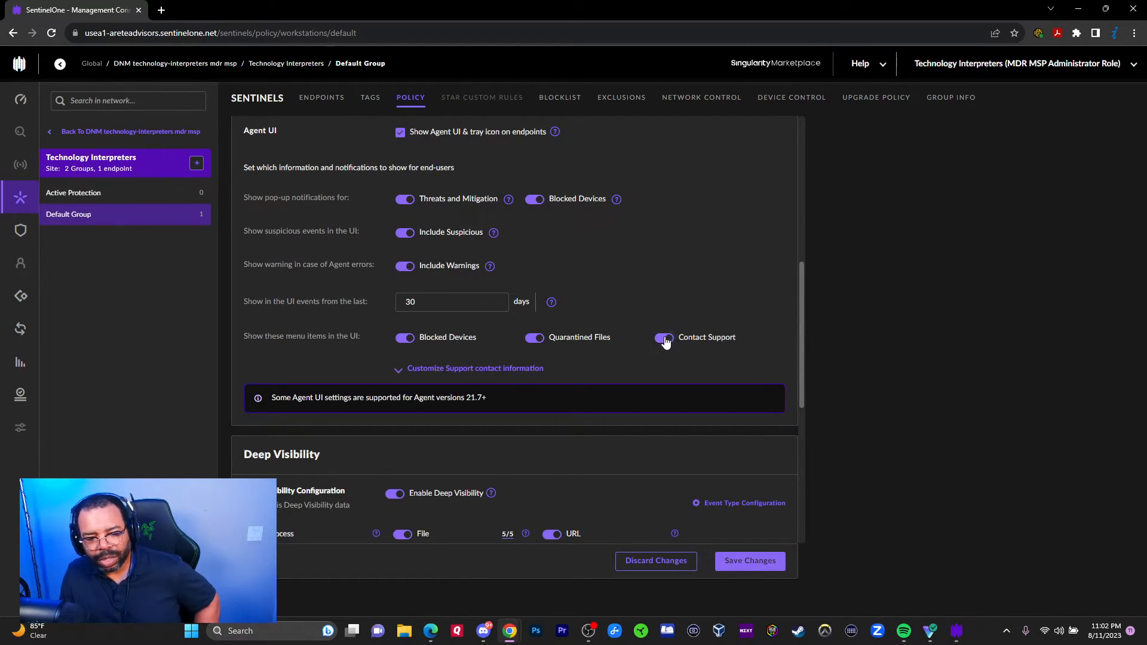
pyautogui.scroll(-4, 661, 339)
pyautogui.scroll(2, 656, 335)
pyautogui.scroll(1, 655, 336)
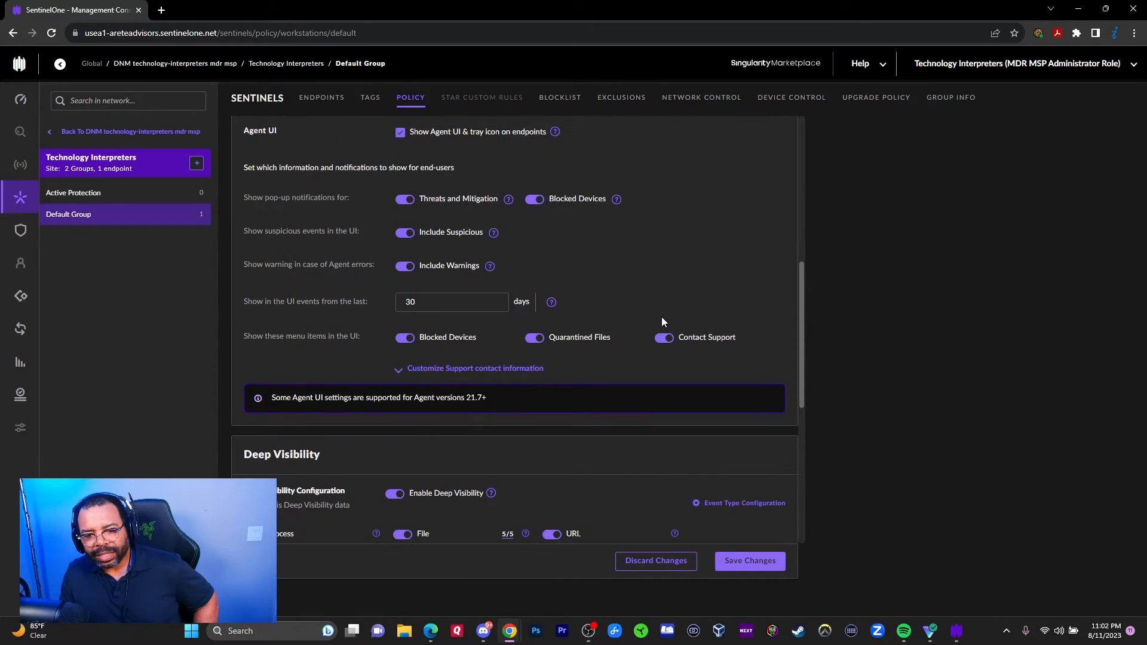
pyautogui.click(663, 336)
# Step: Review the Deep Visibility data types, and open the Event Type Configuration to examine the Process, File, URL and DNS event types
pyautogui.scroll(-3, 648, 345)
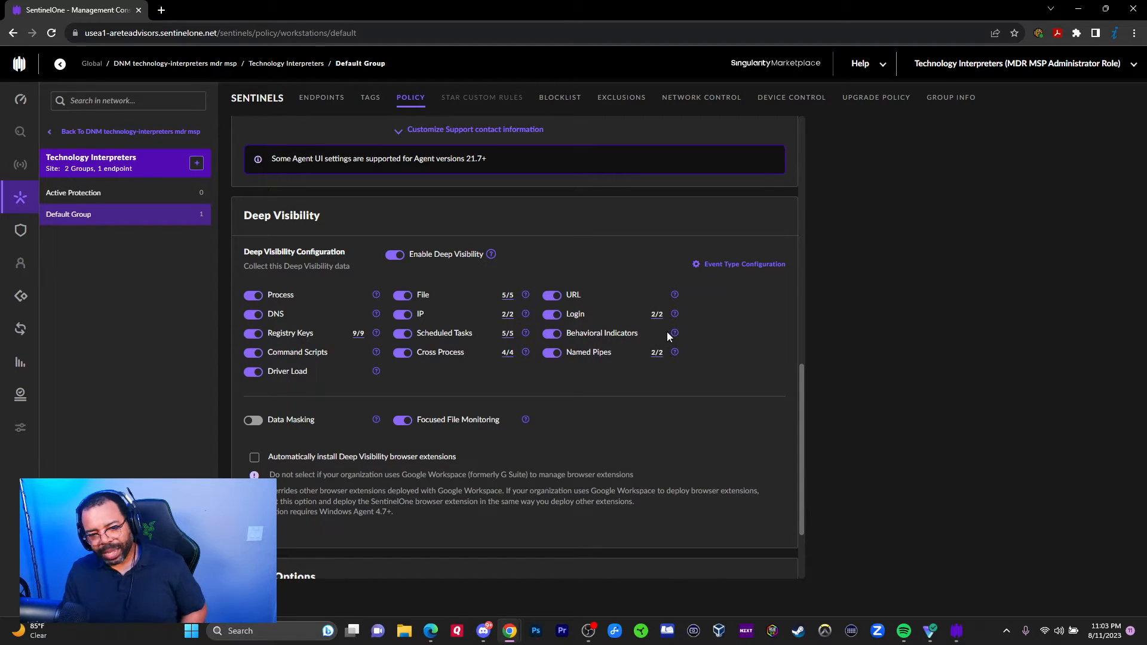
pyautogui.moveTo(675, 296)
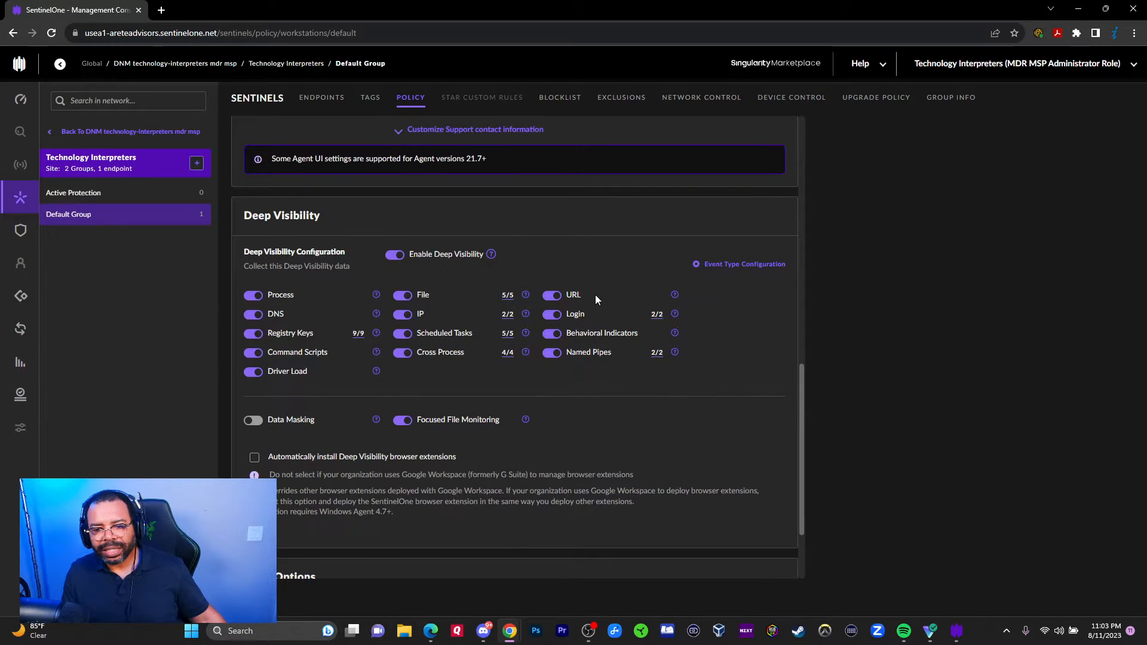
pyautogui.click(704, 267)
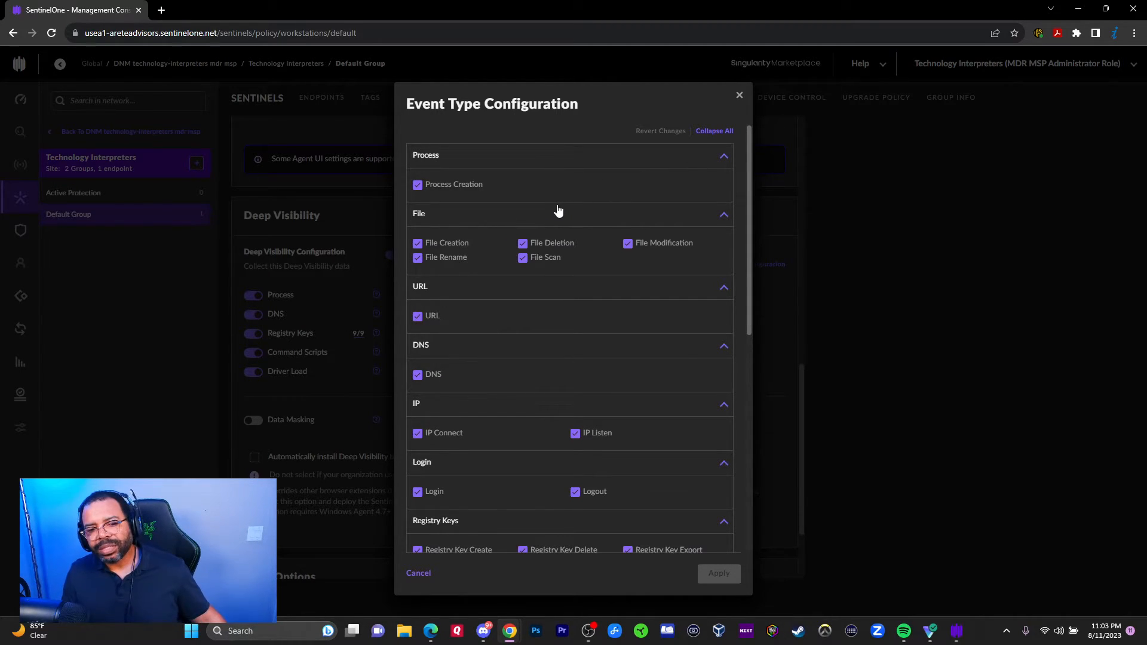
pyautogui.scroll(-1, 494, 244)
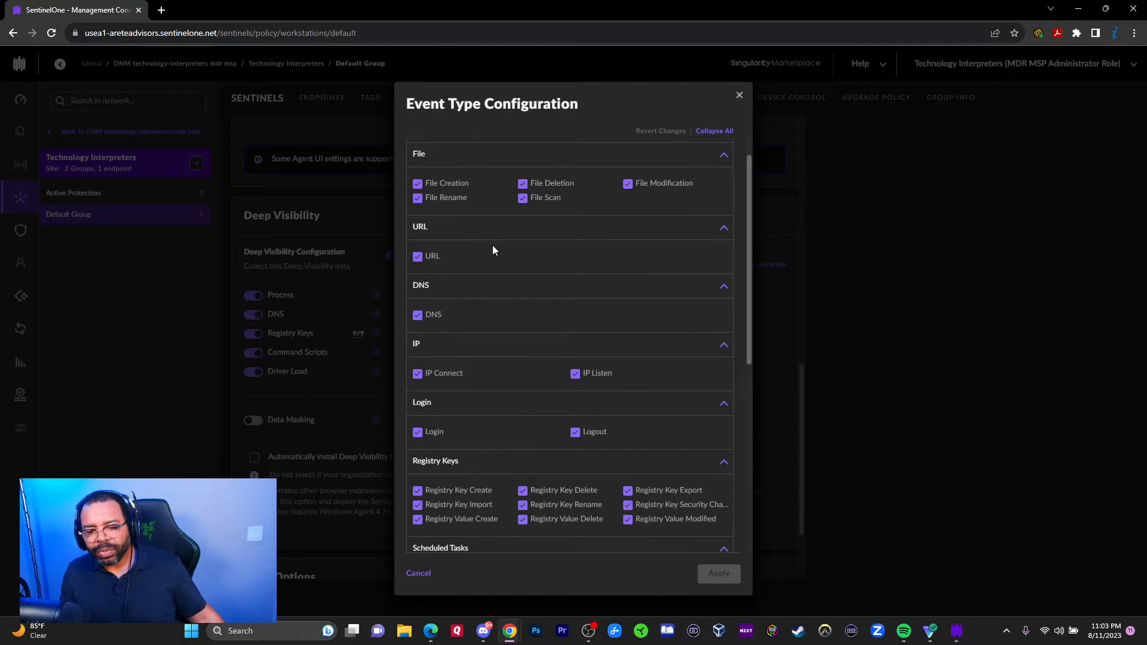
pyautogui.scroll(1, 485, 266)
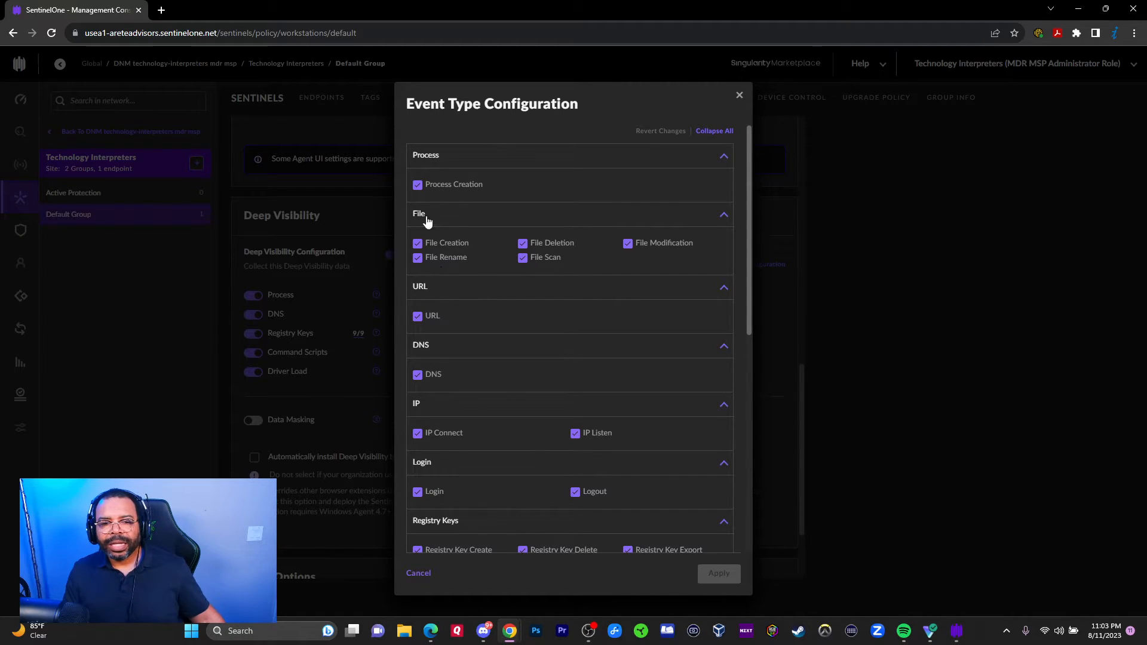
pyautogui.scroll(-1, 440, 378)
pyautogui.scroll(1, 440, 378)
pyautogui.scroll(-2, 559, 284)
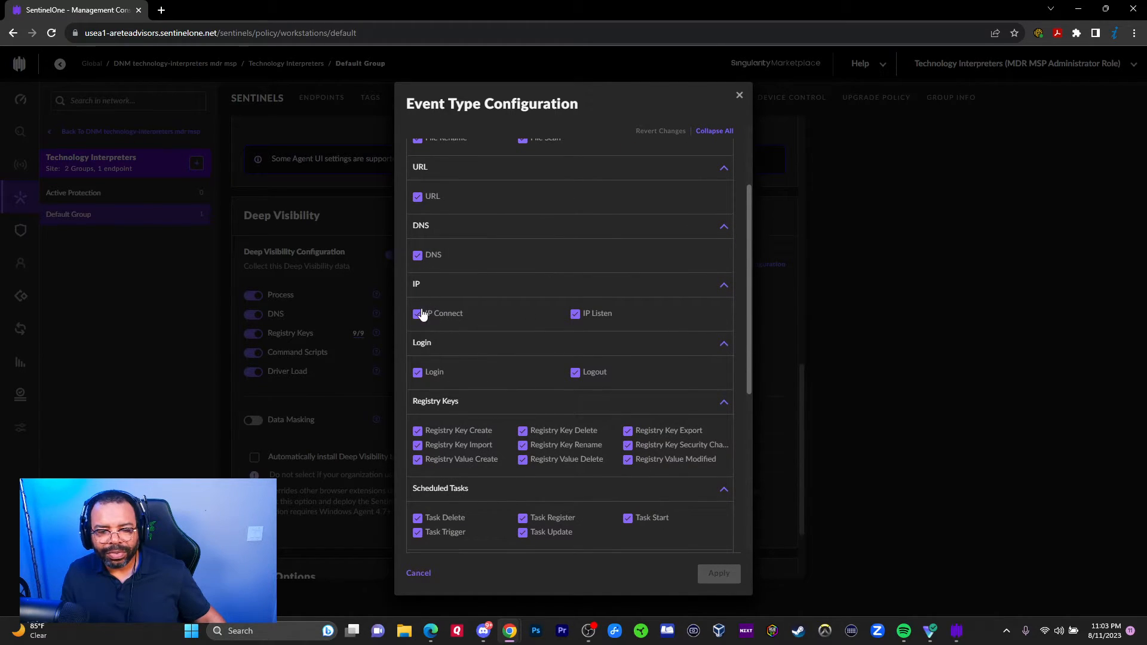
# Step: Review the remaining Deep Visibility event types, from IP and Login through Registry Keys, Scheduled Tasks and Driver Load, and leave the configuration without changes
pyautogui.scroll(2, 431, 263)
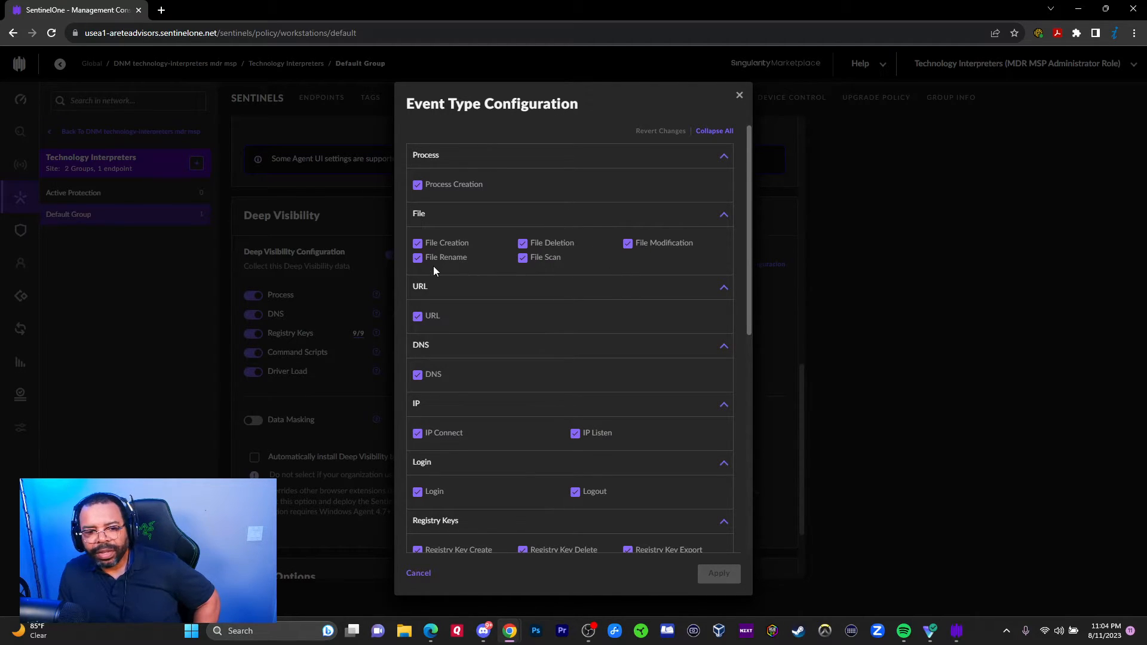
pyautogui.scroll(-2, 443, 301)
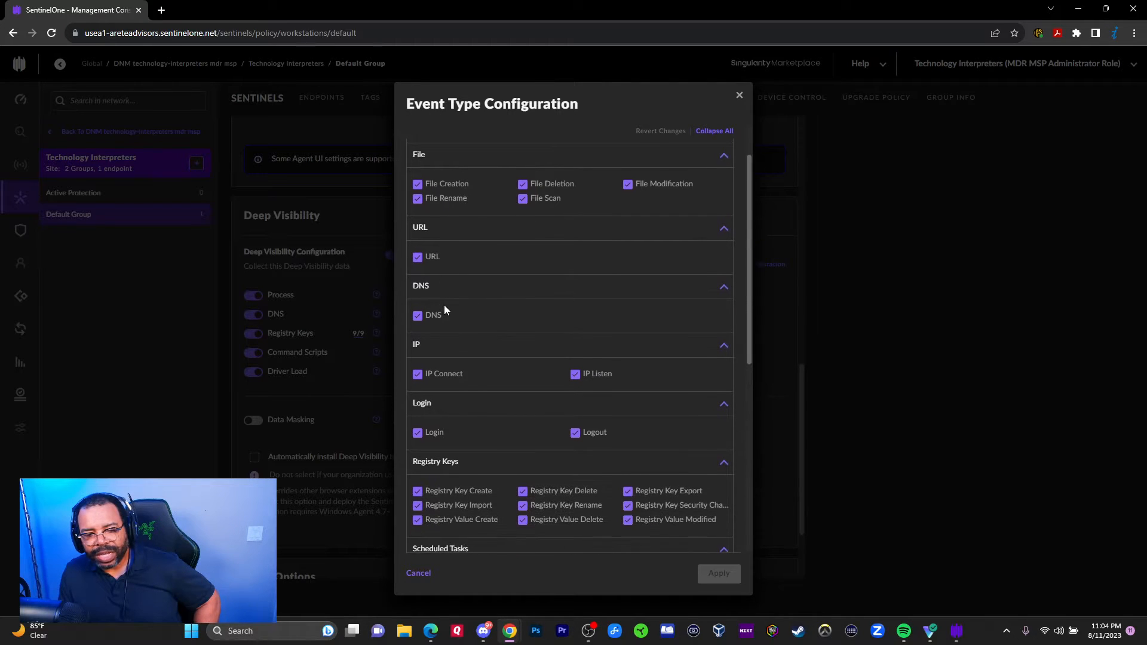
pyautogui.scroll(-2, 447, 300)
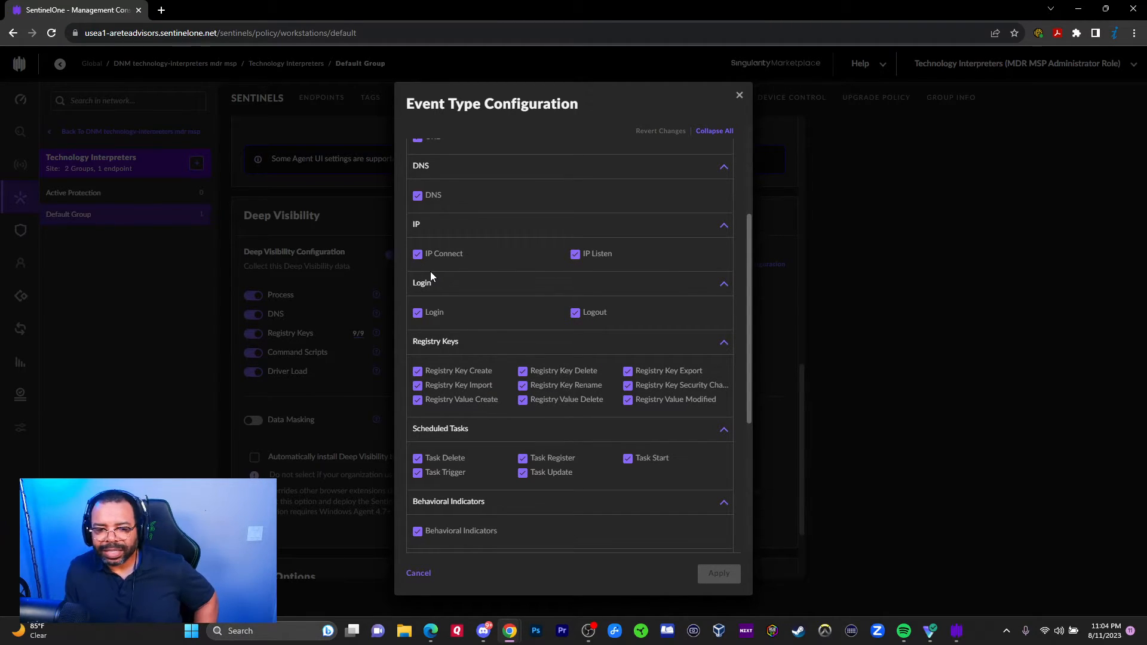
pyautogui.scroll(-2, 514, 311)
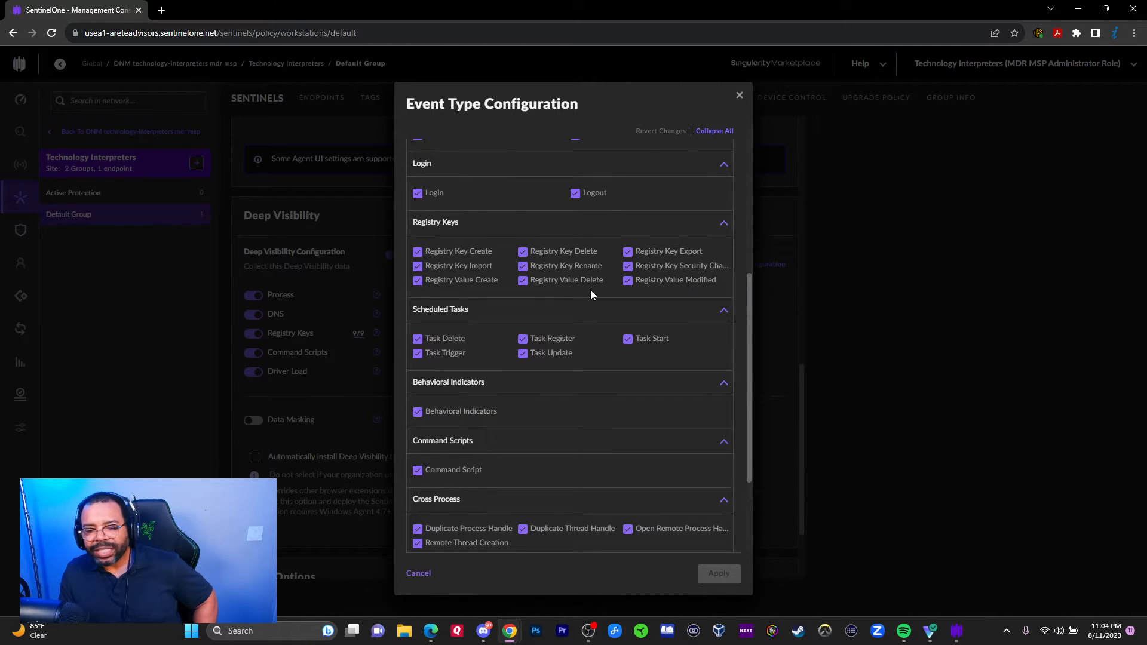
pyautogui.scroll(-1, 590, 289)
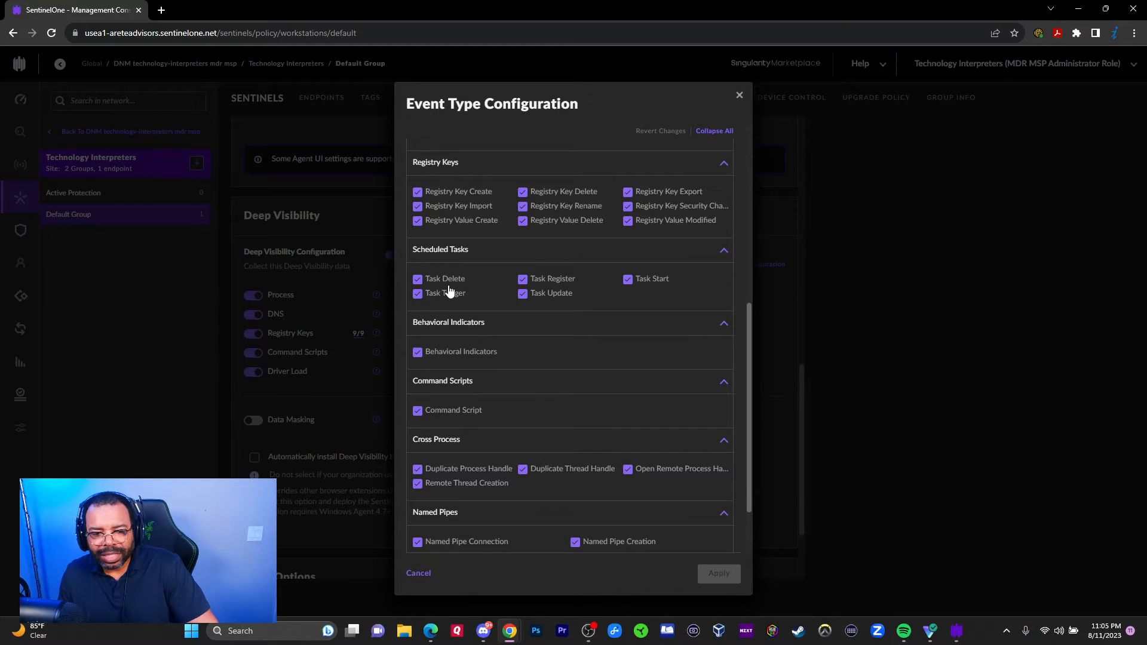
pyautogui.scroll(-1, 541, 323)
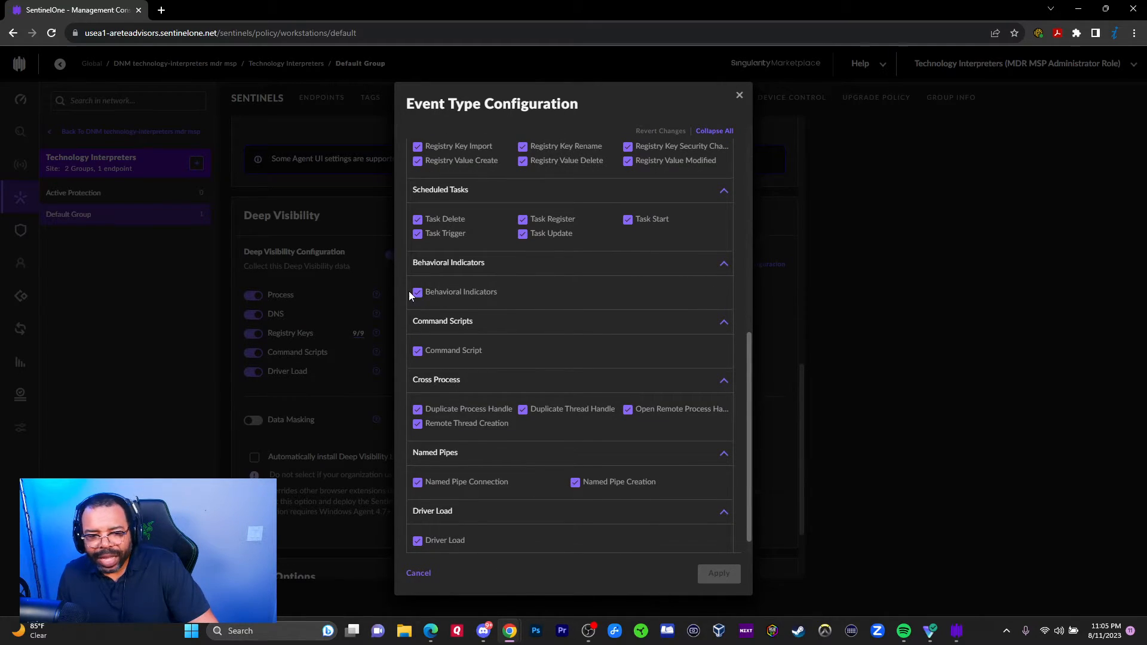
pyautogui.scroll(-1, 464, 305)
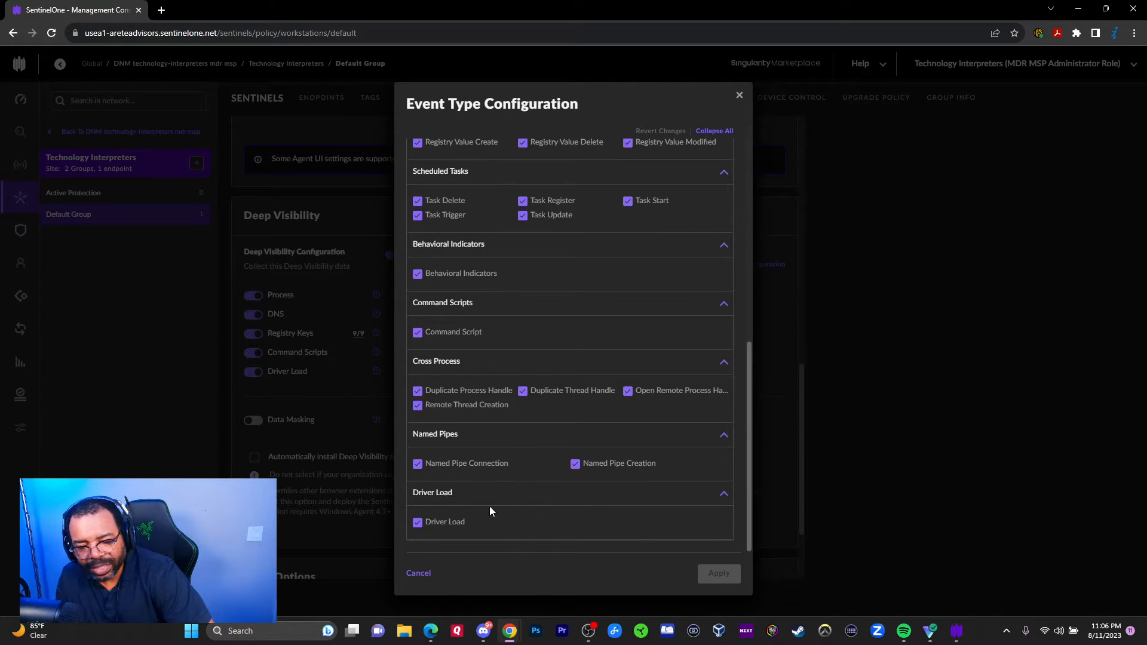
pyautogui.click(418, 573)
# Step: Read the Data Masking and Focused File Monitoring descriptions, and review the option for automatically installing Deep Visibility browser extensions
pyautogui.scroll(-1, 497, 435)
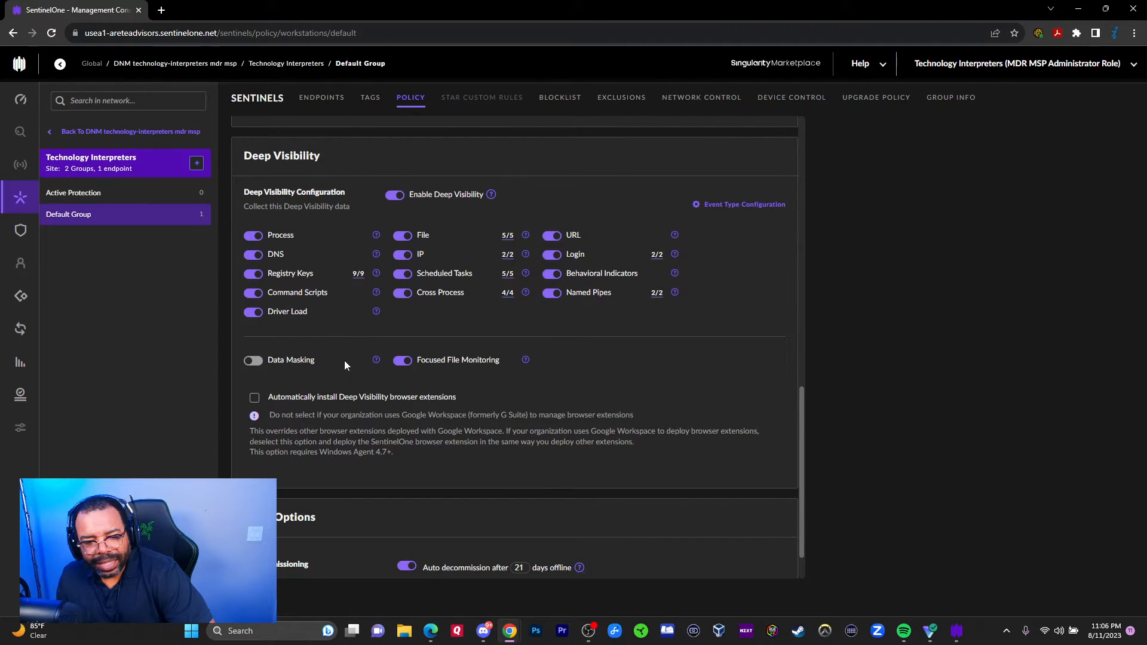
pyautogui.moveTo(377, 362)
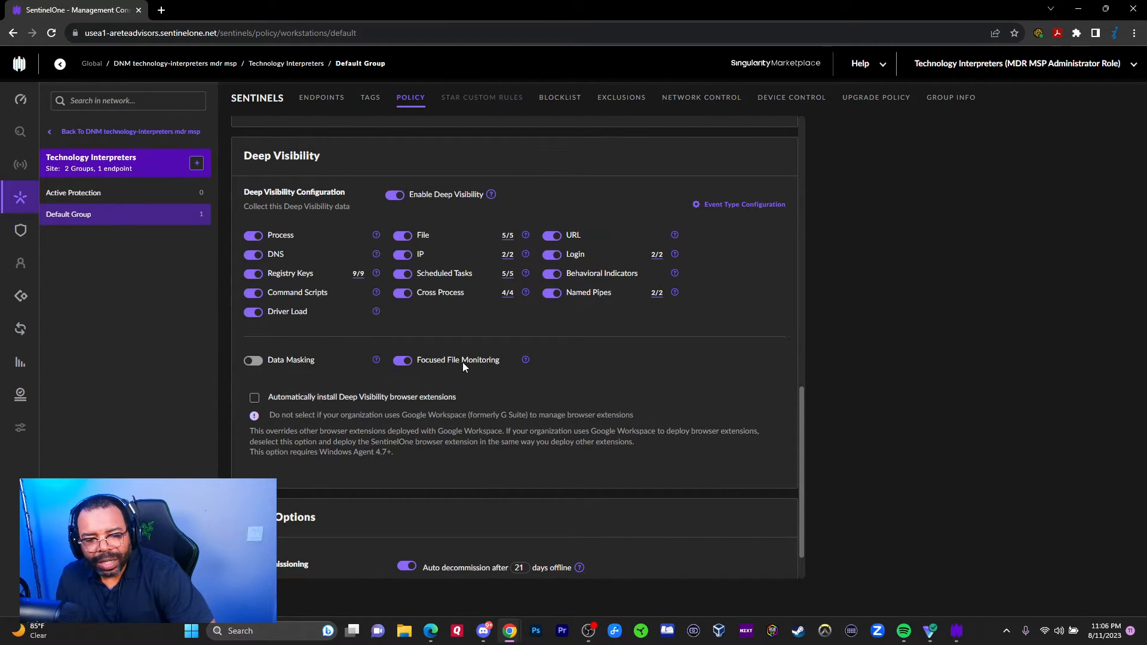
pyautogui.moveTo(523, 364)
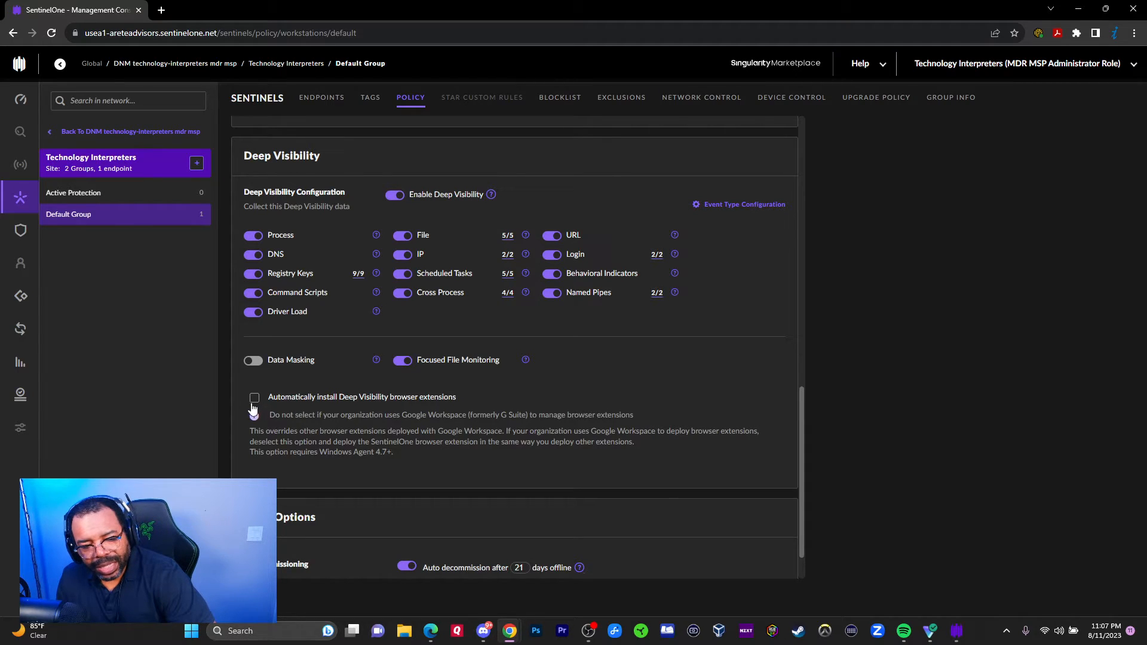
pyautogui.scroll(-1, 334, 419)
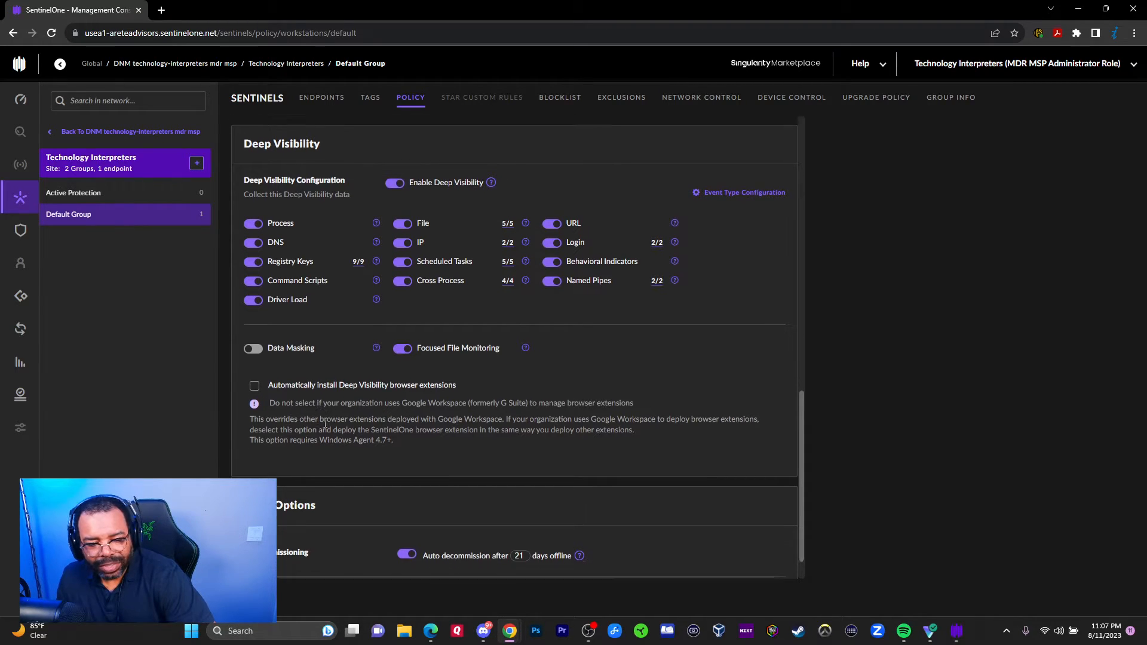
# Step: Examine the auto decommission period and the Enable Remote Shell setting under the policy's More Options
pyautogui.doubleClick(278, 513)
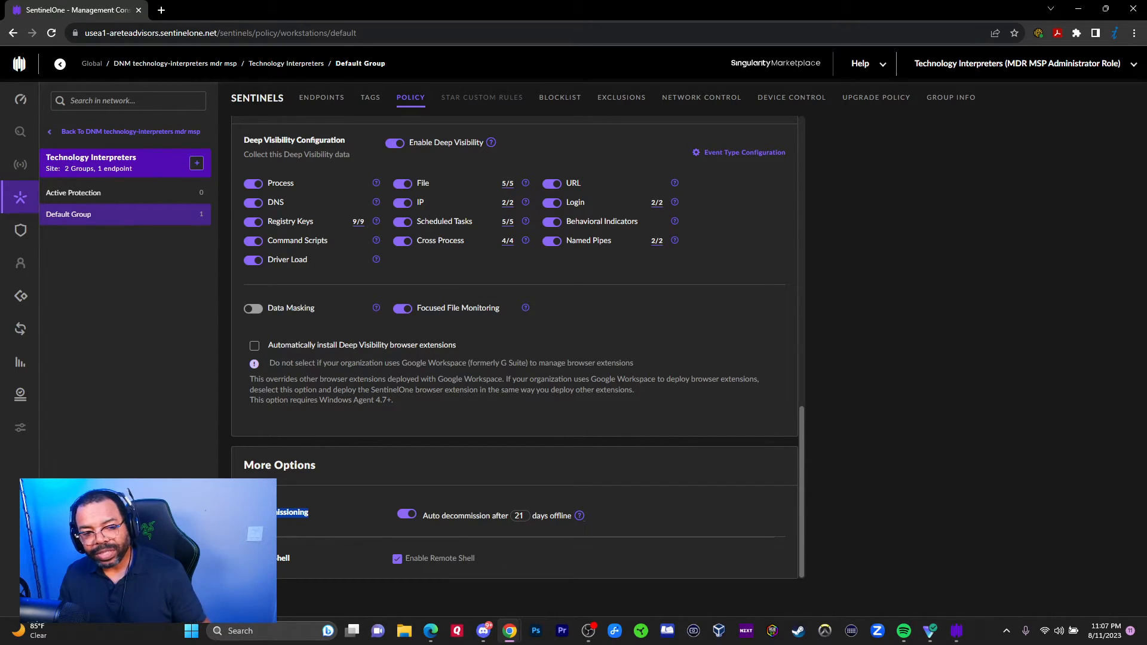
pyautogui.click(298, 516)
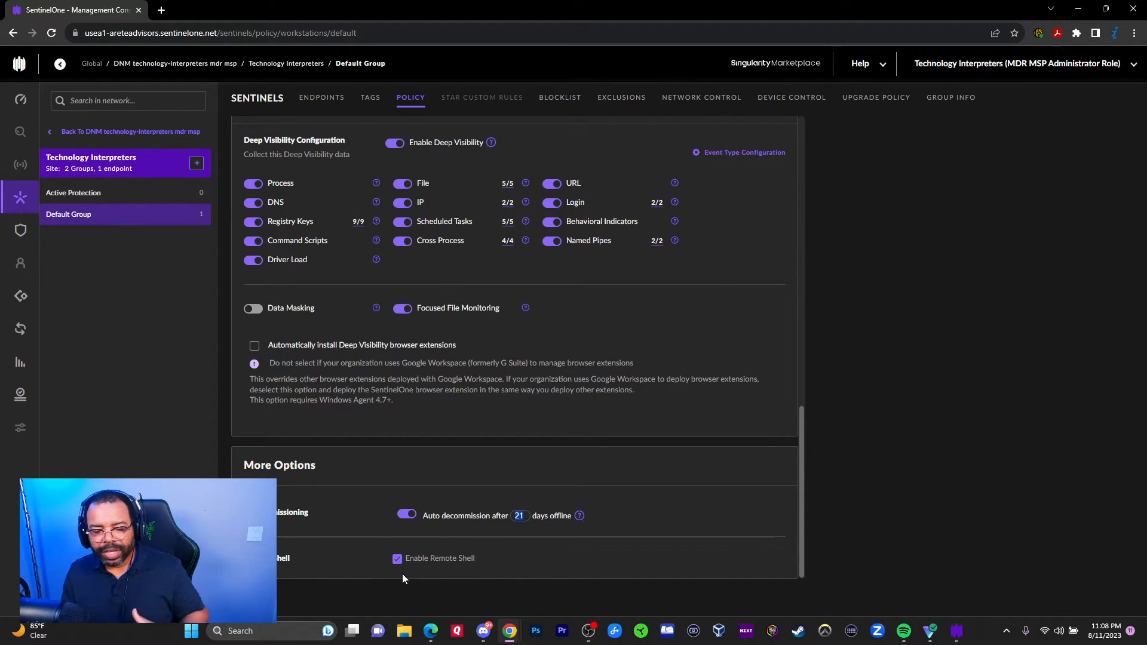
pyautogui.click(422, 563)
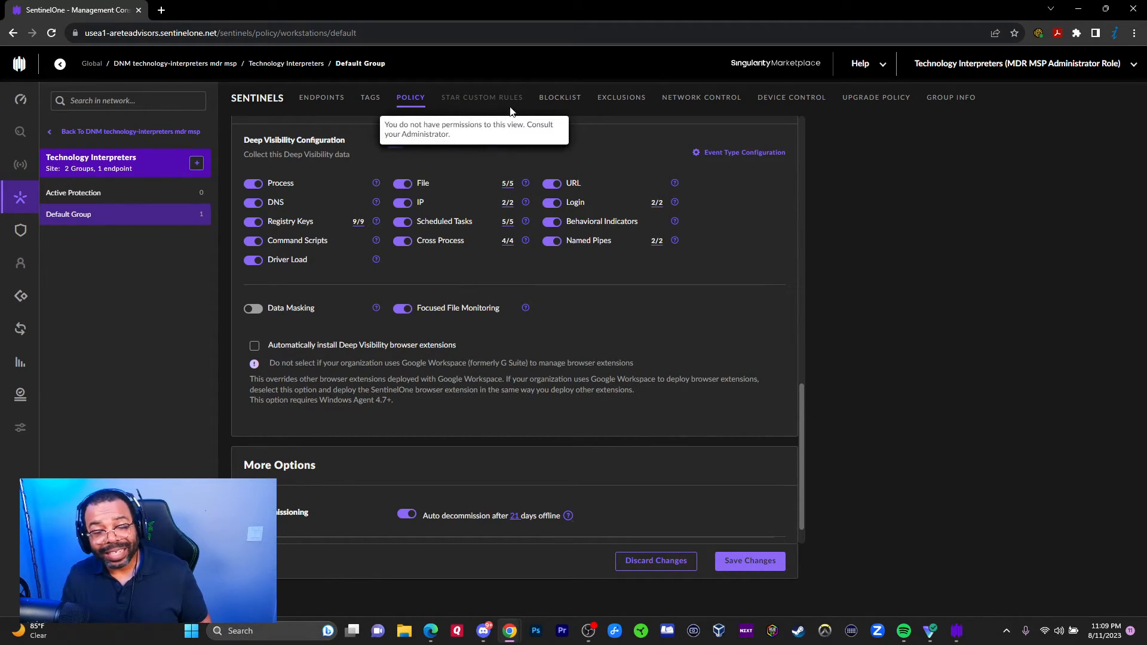
# Step: Open the Default Group's blocklist, limit it to this scope and its descendants, and show the available filters
pyautogui.click(555, 98)
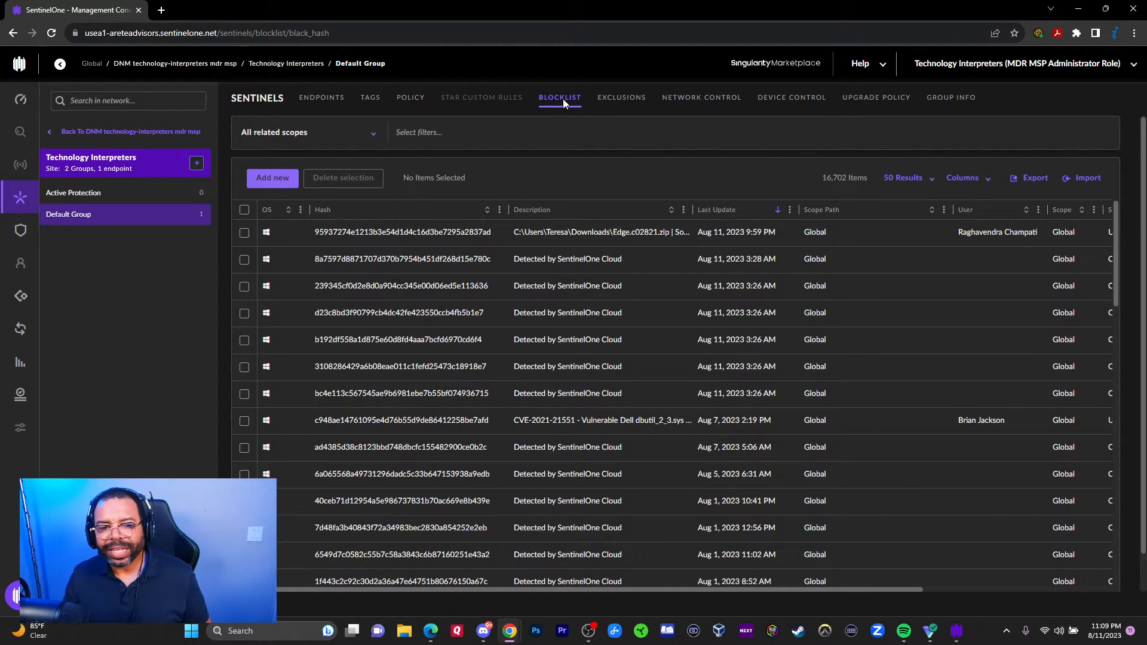
pyautogui.click(364, 128)
pyautogui.click(323, 157)
pyautogui.click(486, 133)
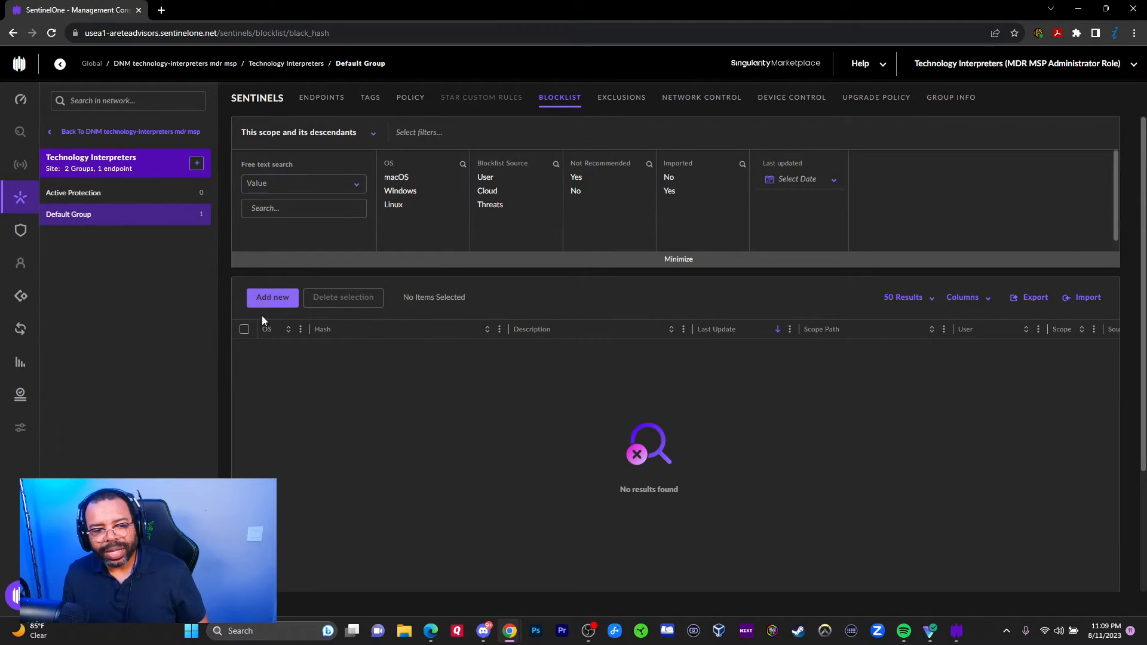
# Step: Examine the form for adding a hash to the blocklist, trying Linux, macOS and Windows as the OS, and close it without saving
pyautogui.click(273, 297)
pyautogui.click(439, 178)
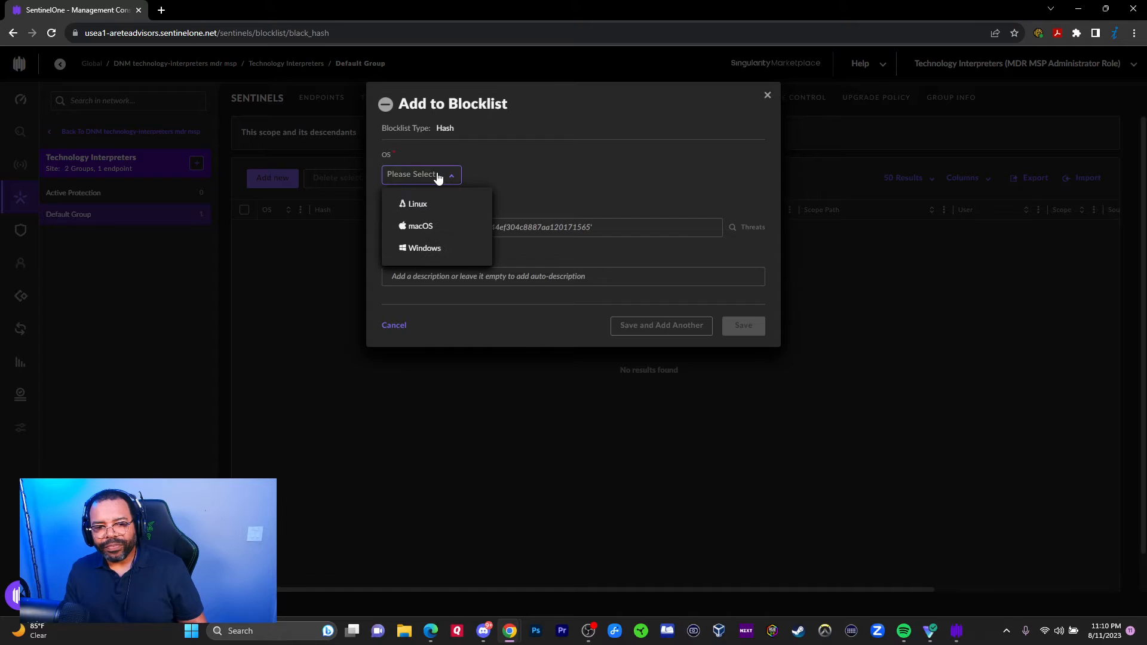
pyautogui.click(446, 141)
pyautogui.click(428, 182)
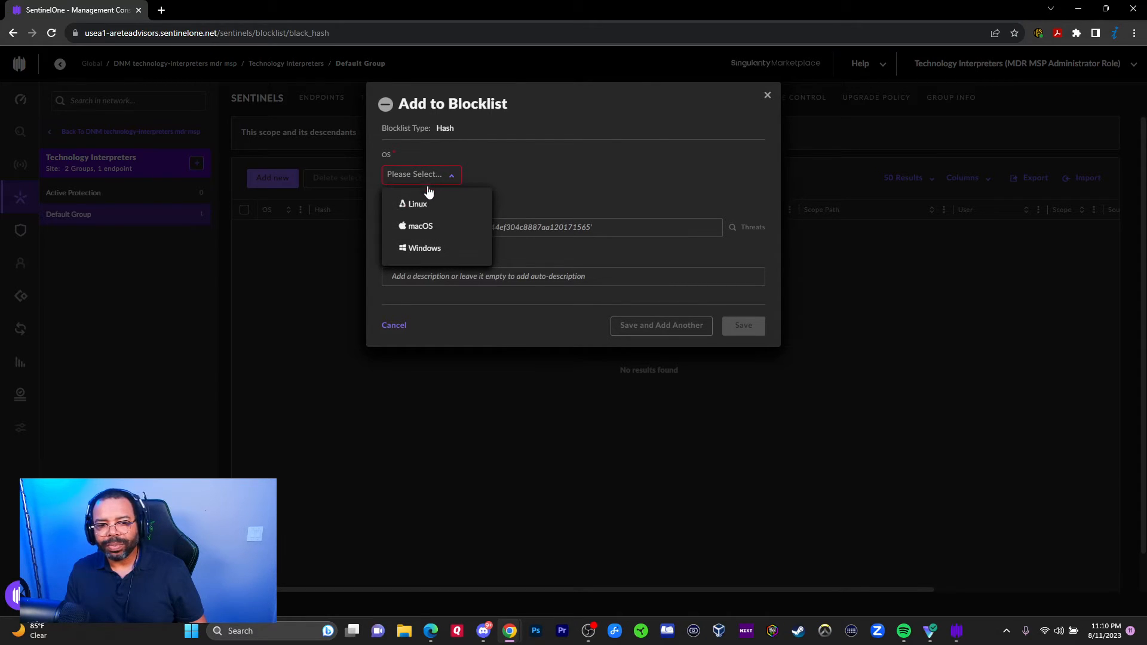
pyautogui.click(427, 203)
pyautogui.click(428, 174)
pyautogui.click(426, 225)
pyautogui.click(432, 182)
pyautogui.click(428, 244)
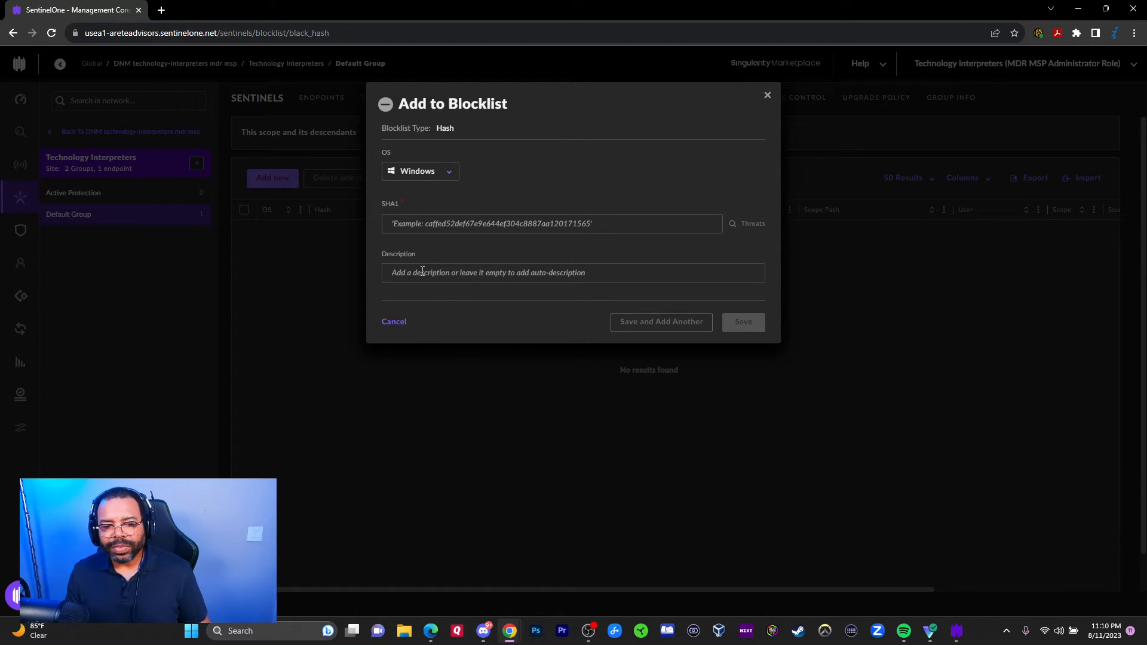
pyautogui.click(766, 95)
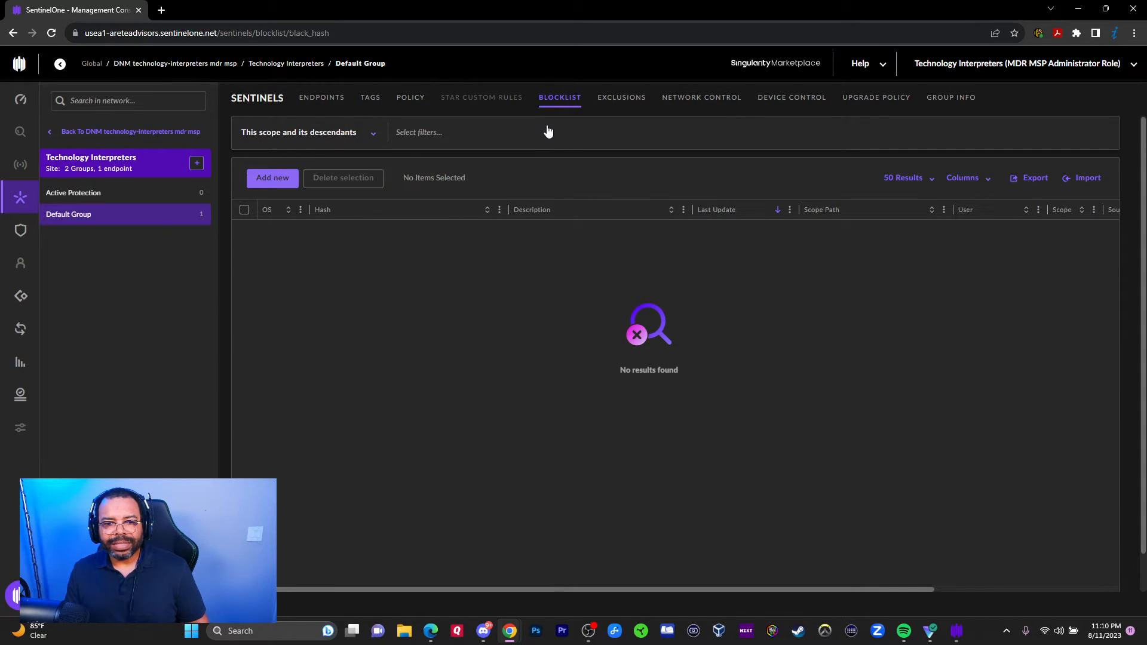
# Step: Open the Default Group's exclusions, limit them to this scope and its descendants, and show the available filters
pyautogui.click(610, 100)
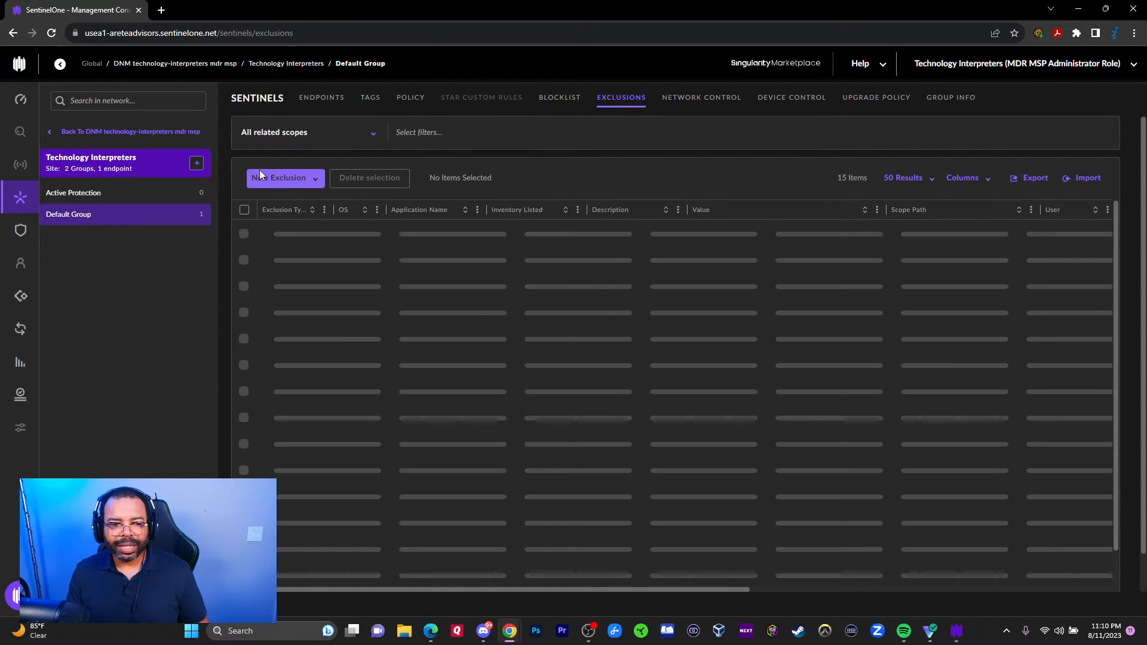
pyautogui.click(358, 136)
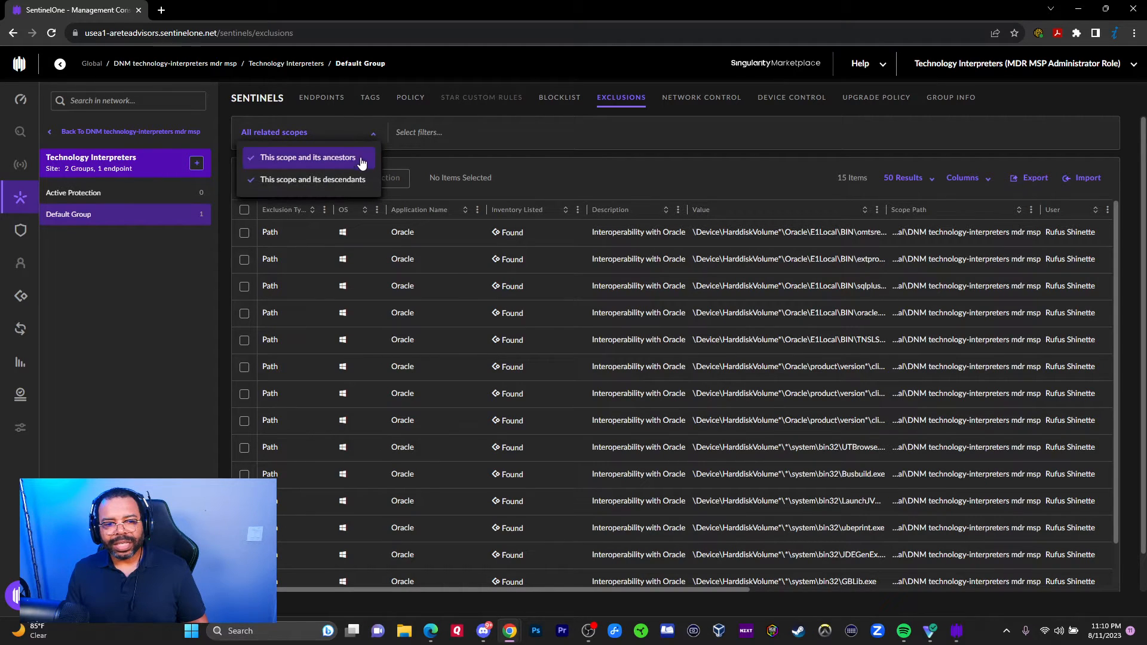
pyautogui.click(350, 167)
pyautogui.click(332, 157)
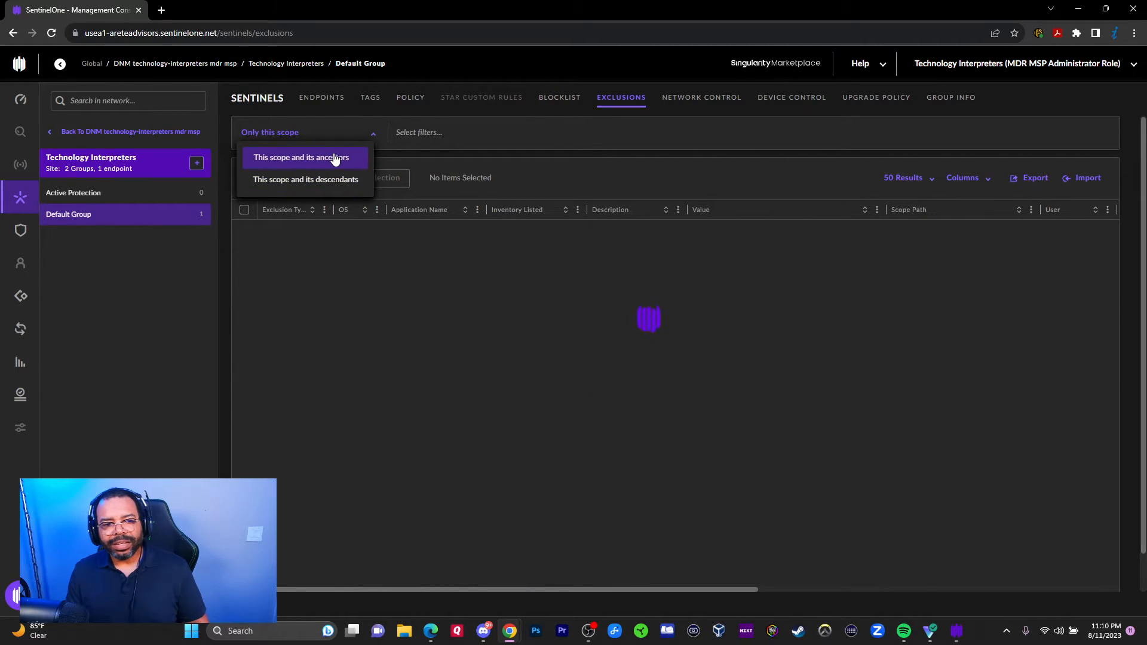
pyautogui.click(328, 180)
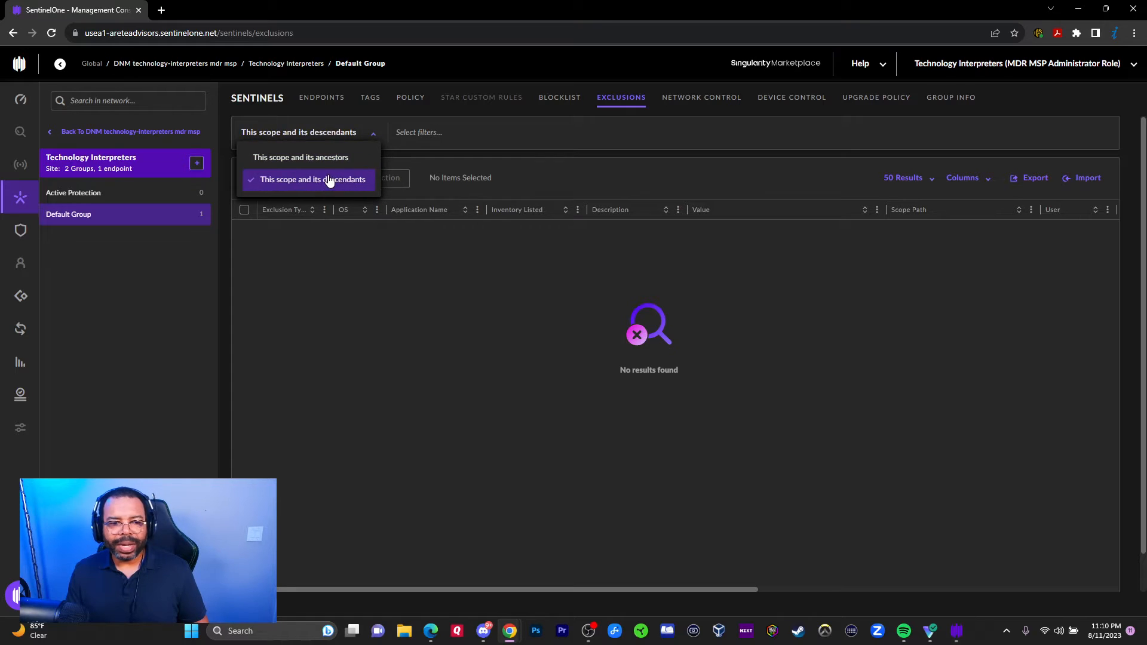
pyautogui.click(499, 133)
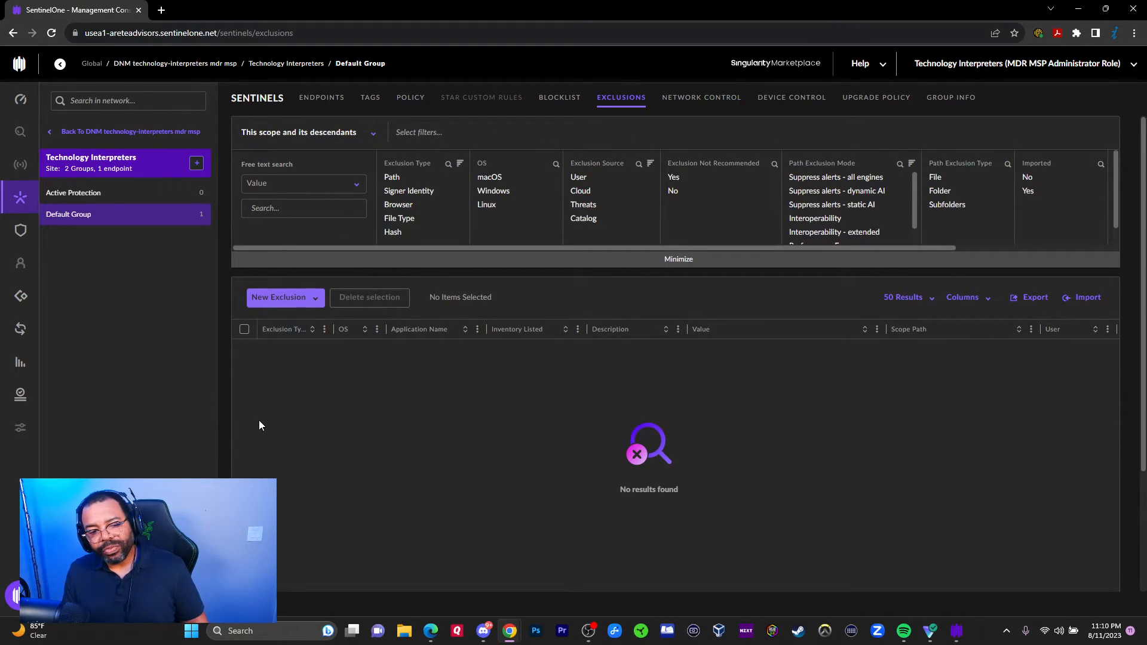
# Step: Open the form for creating a new exclusion, review its exclusion types and required OS and SHA1 fields, and close it without saving
pyautogui.click(280, 182)
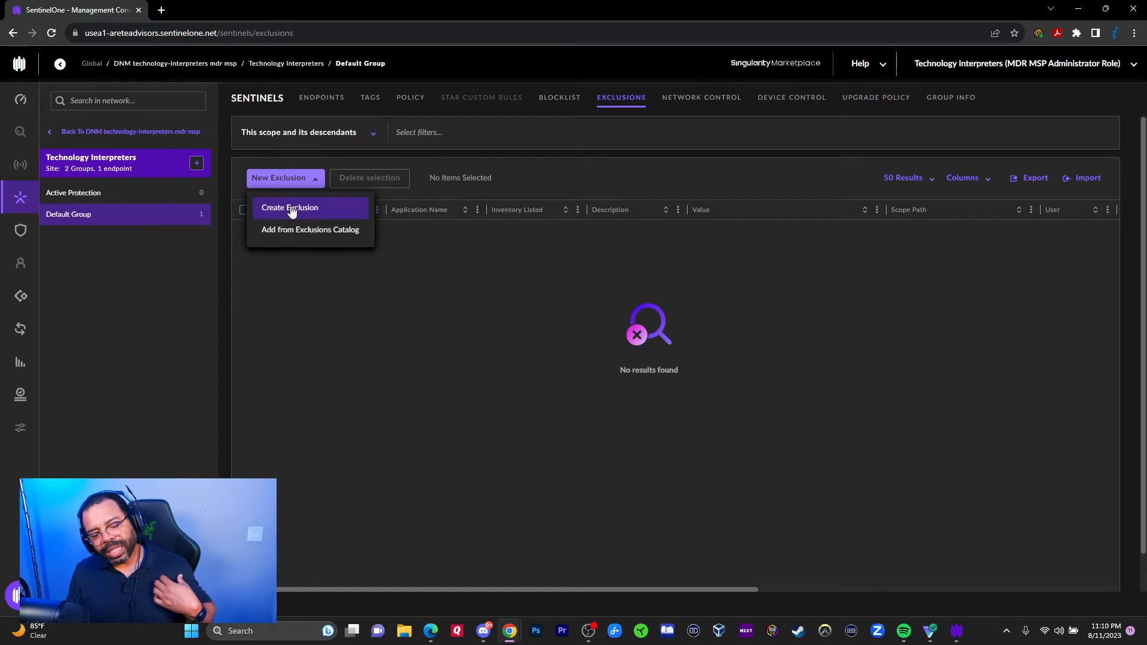
pyautogui.click(292, 209)
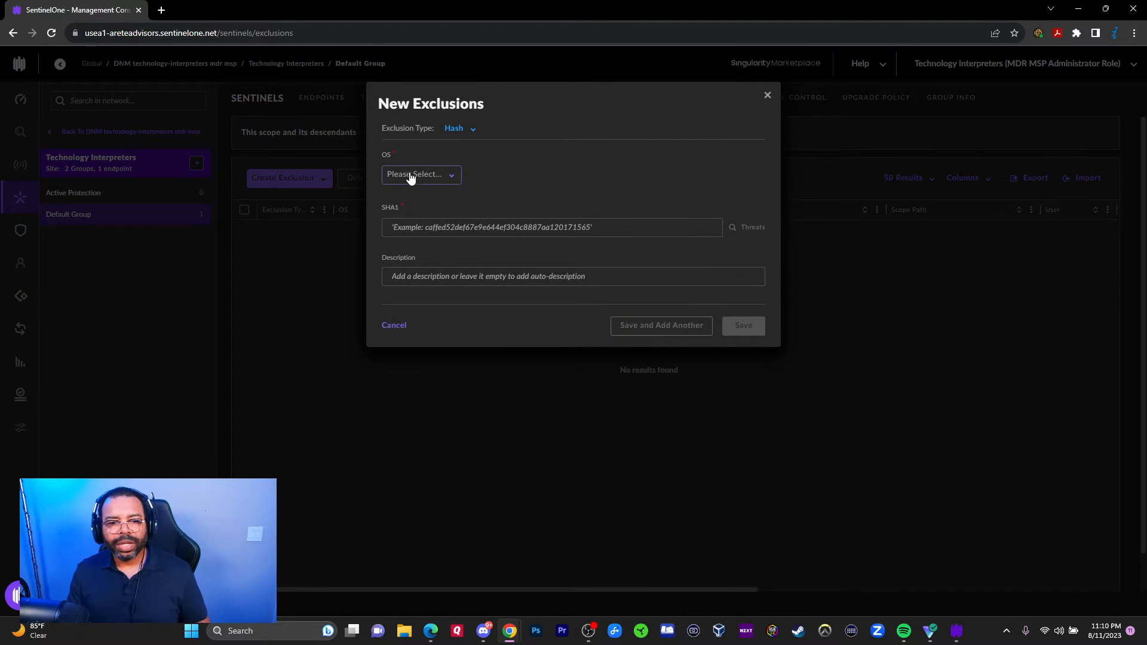
pyautogui.click(453, 129)
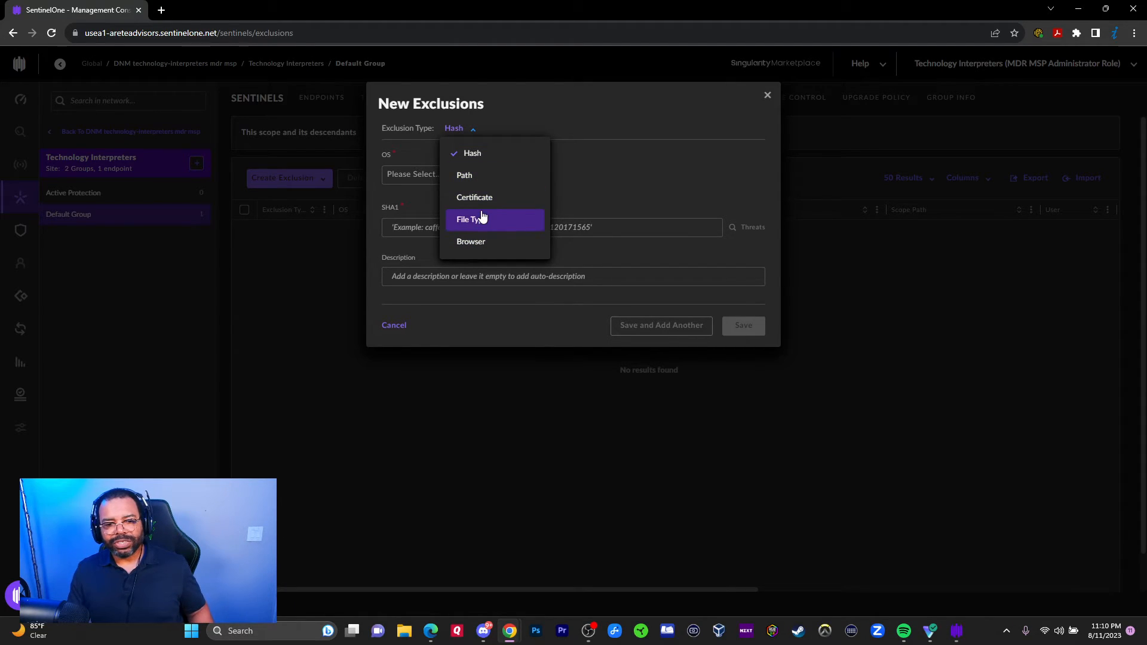
pyautogui.click(544, 118)
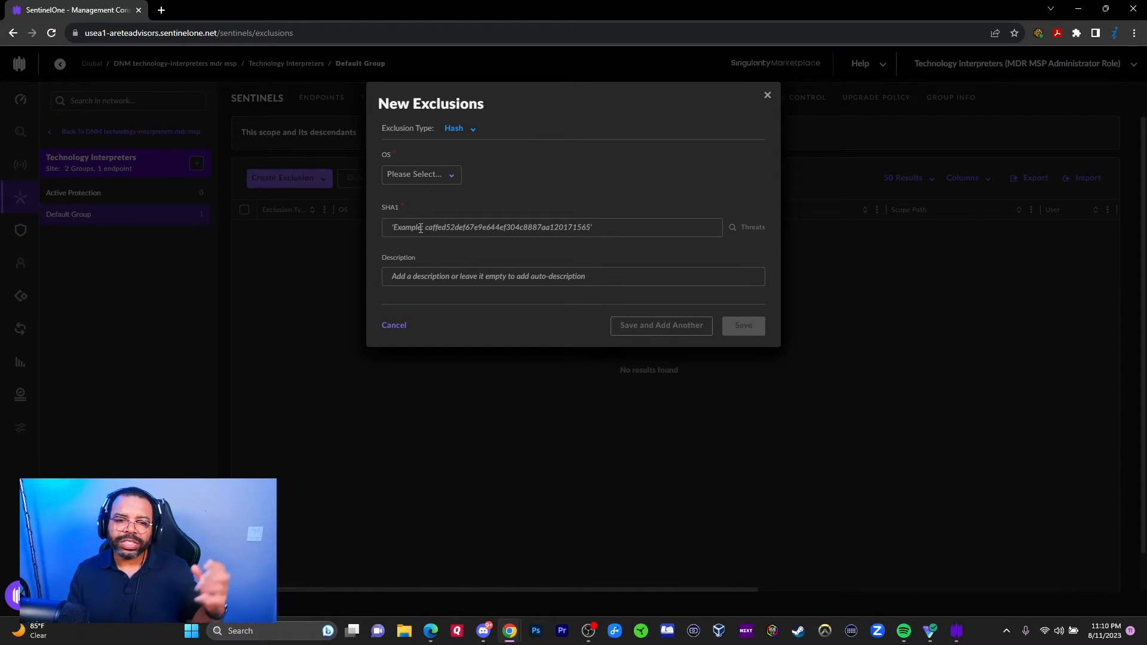
pyautogui.click(429, 173)
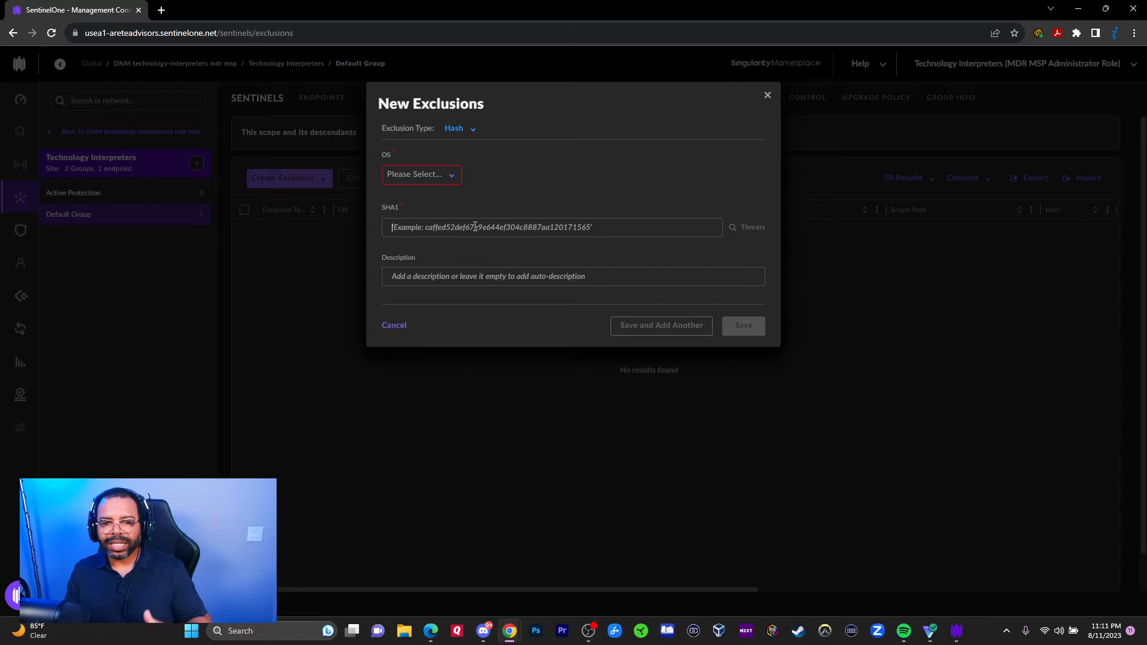
pyautogui.click(395, 102)
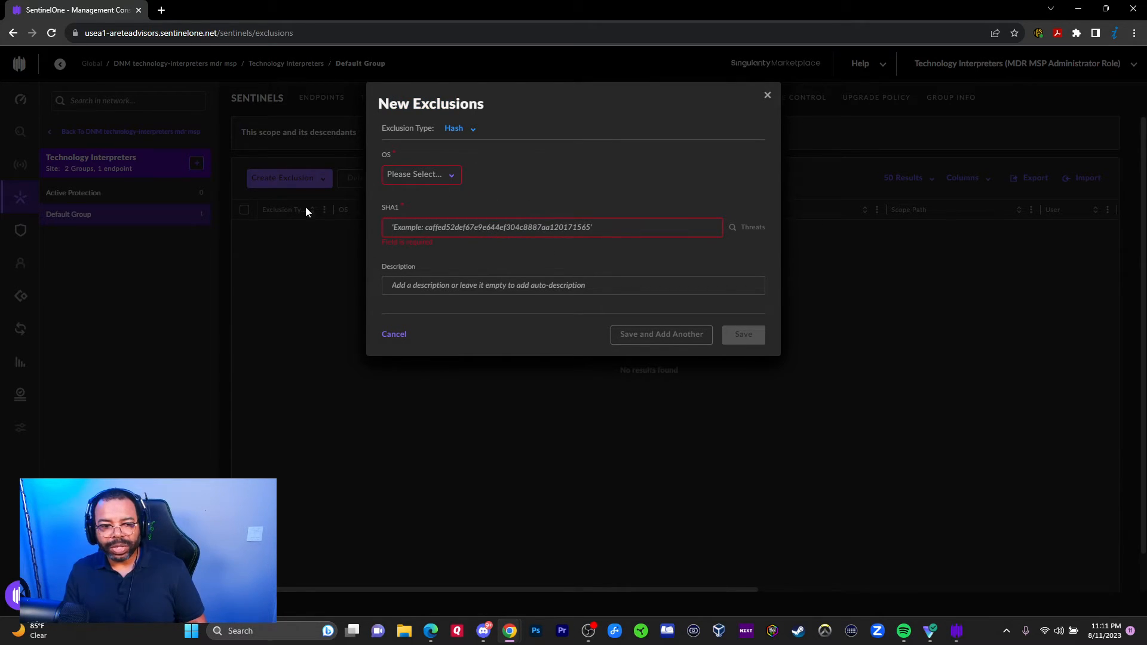
pyautogui.click(769, 97)
# Step: Open the Default Group's network control firewall rules, examine the new rule form including its Allow and Block actions, and quit without saving
pyautogui.click(687, 99)
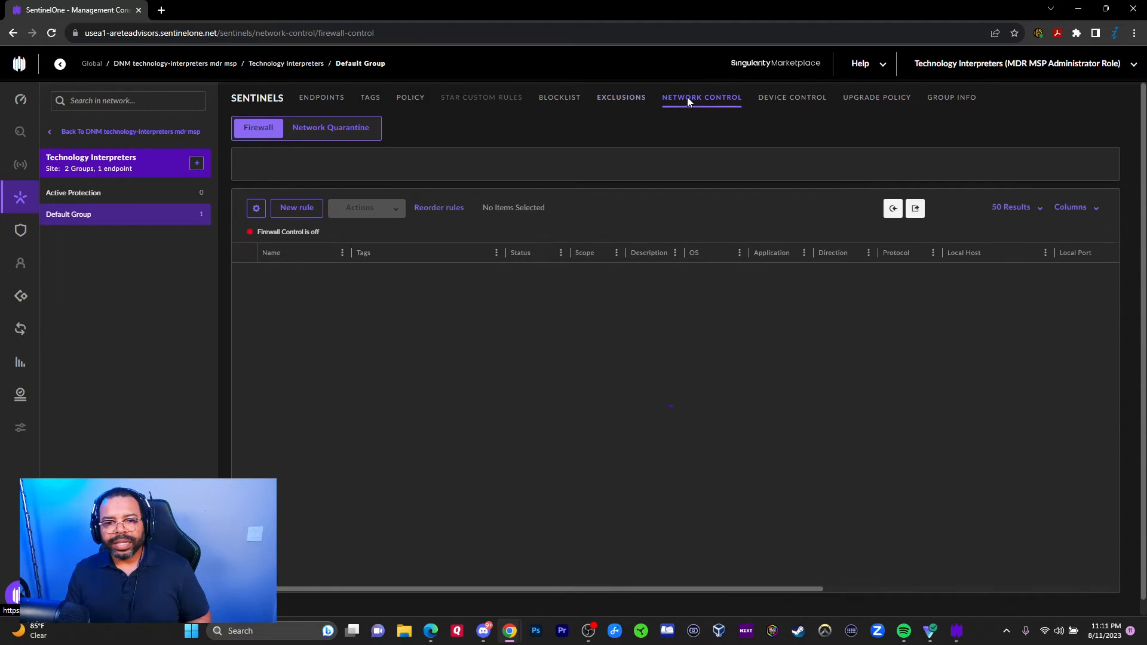
pyautogui.click(290, 209)
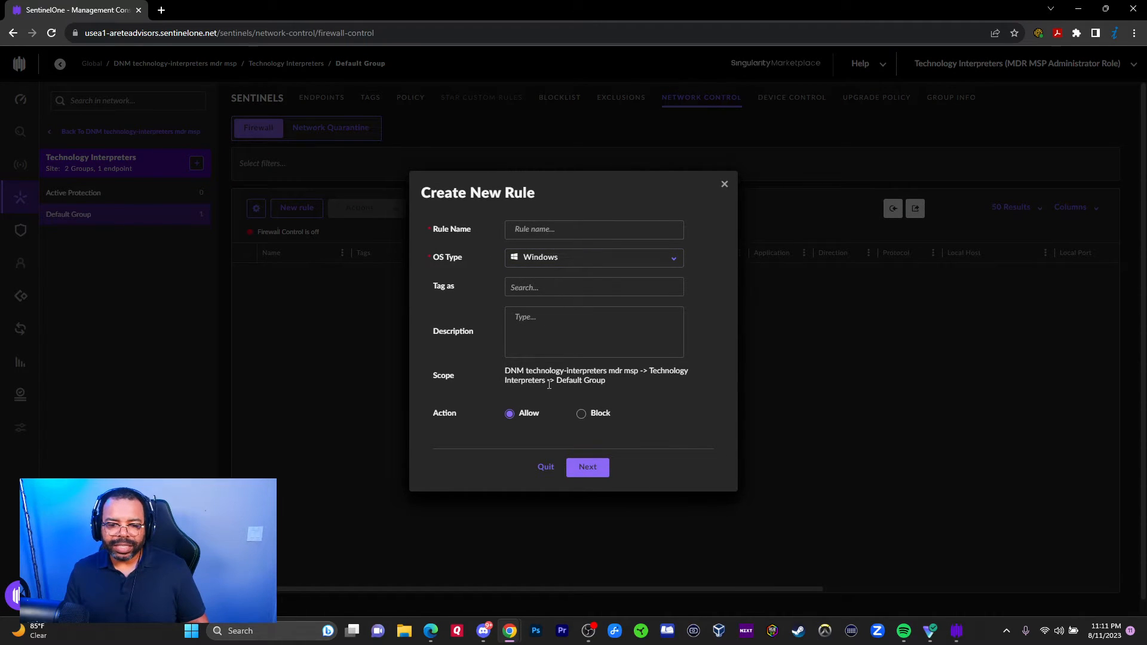
pyautogui.click(725, 189)
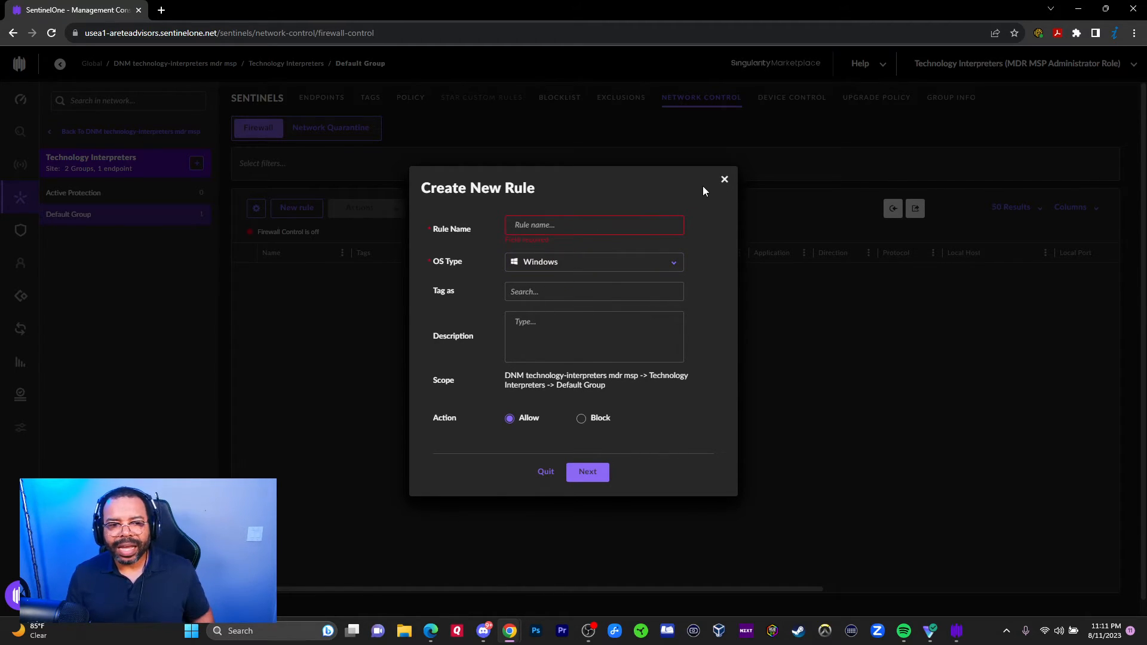
pyautogui.click(543, 269)
pyautogui.click(578, 209)
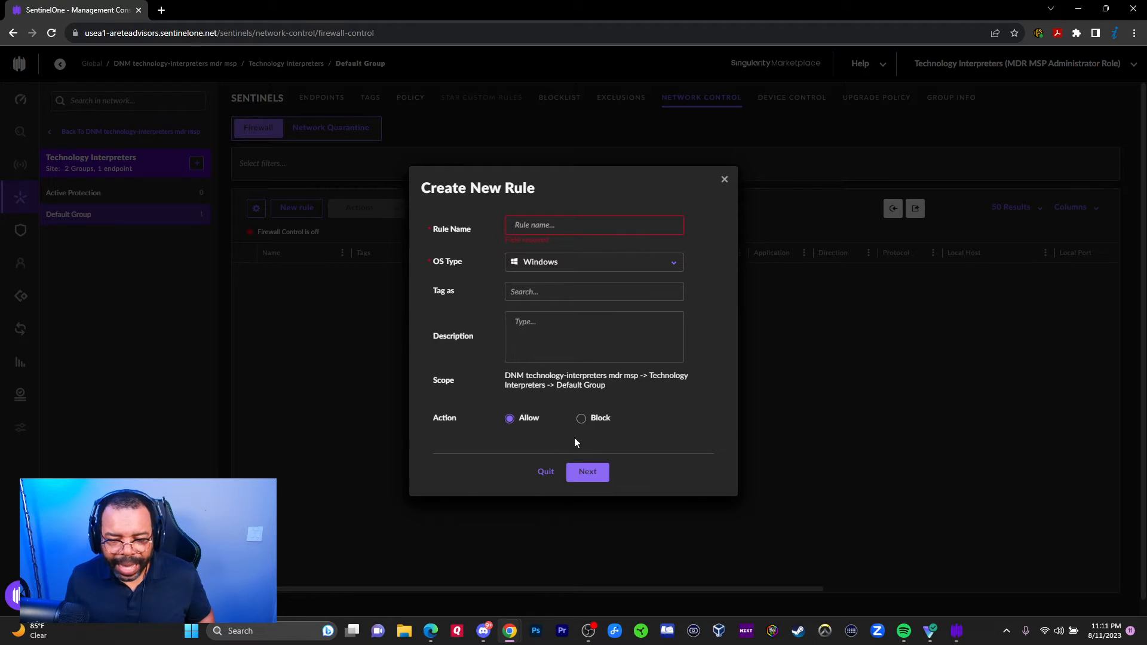
pyautogui.click(583, 420)
pyautogui.click(519, 420)
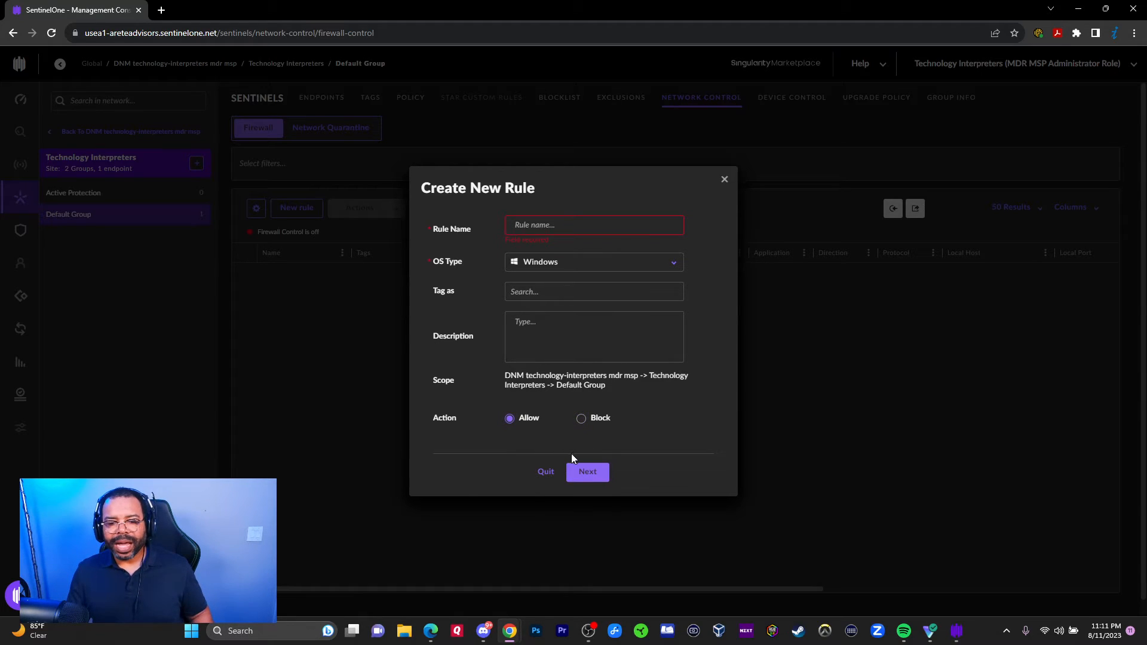
pyautogui.click(546, 472)
# Step: Start a Windows firewall rule named tfgdhdghdhgffg with the Allow action, review its available rule parameters, and close it without saving
pyautogui.click(297, 207)
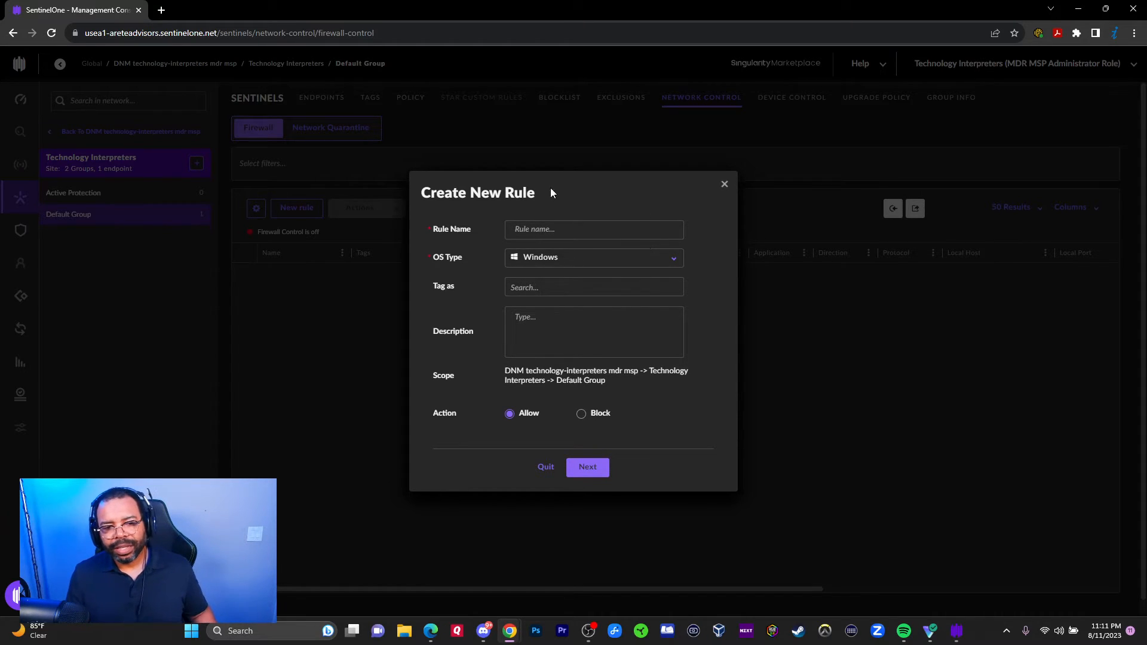
pyautogui.click(558, 230)
pyautogui.write('tfgdhdghdhgffg')
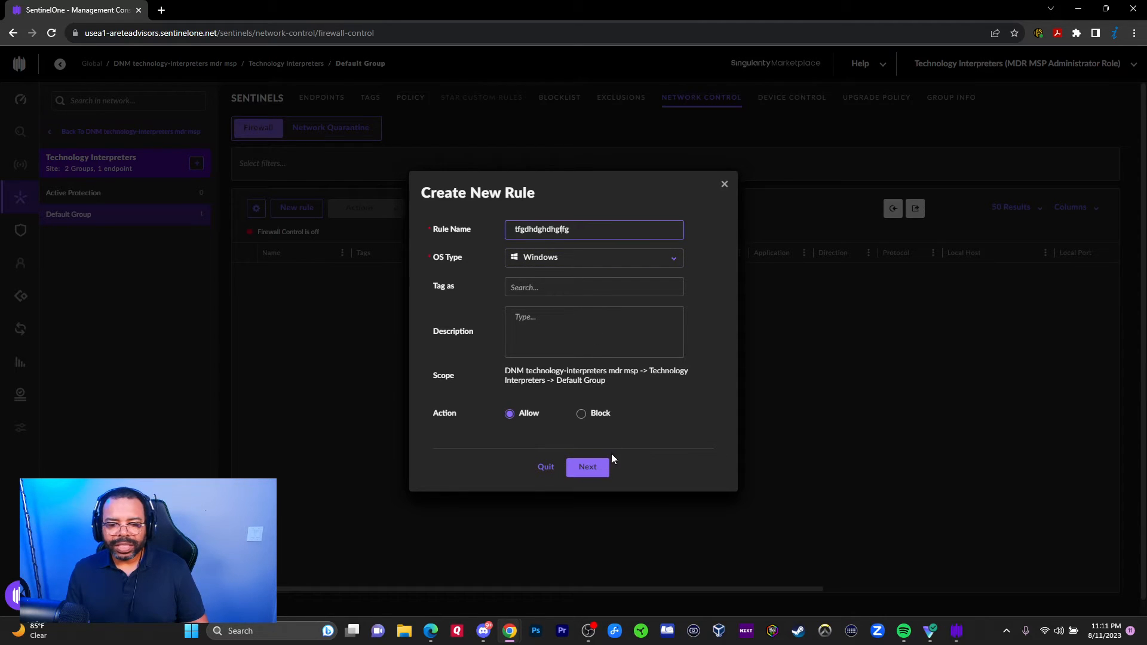
pyautogui.click(592, 467)
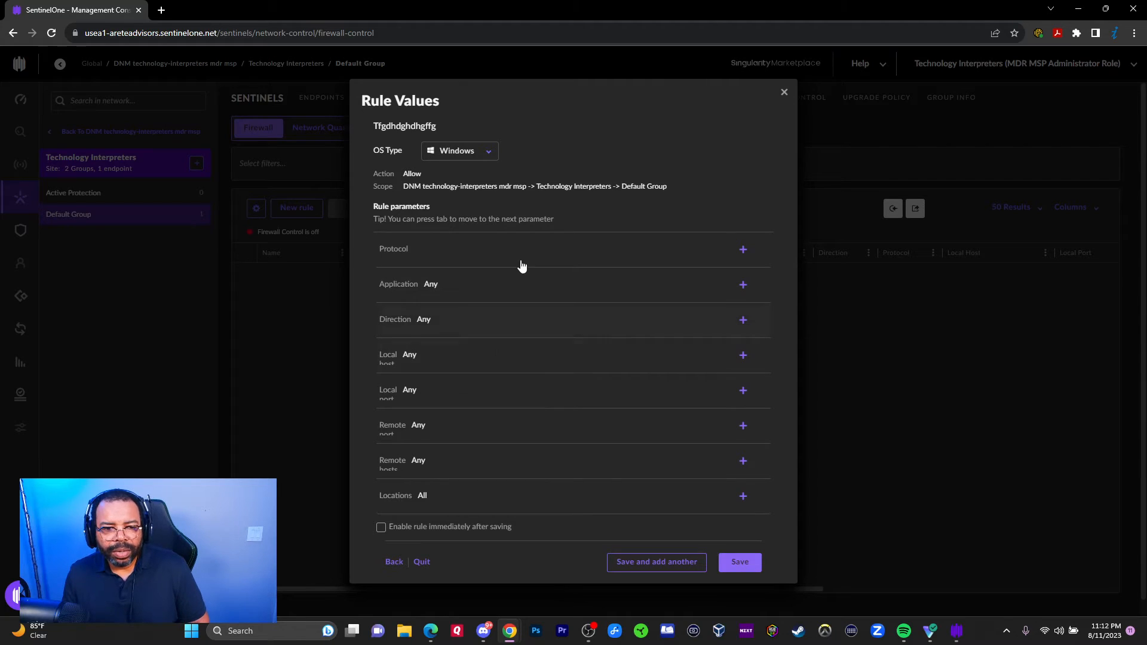
pyautogui.click(783, 94)
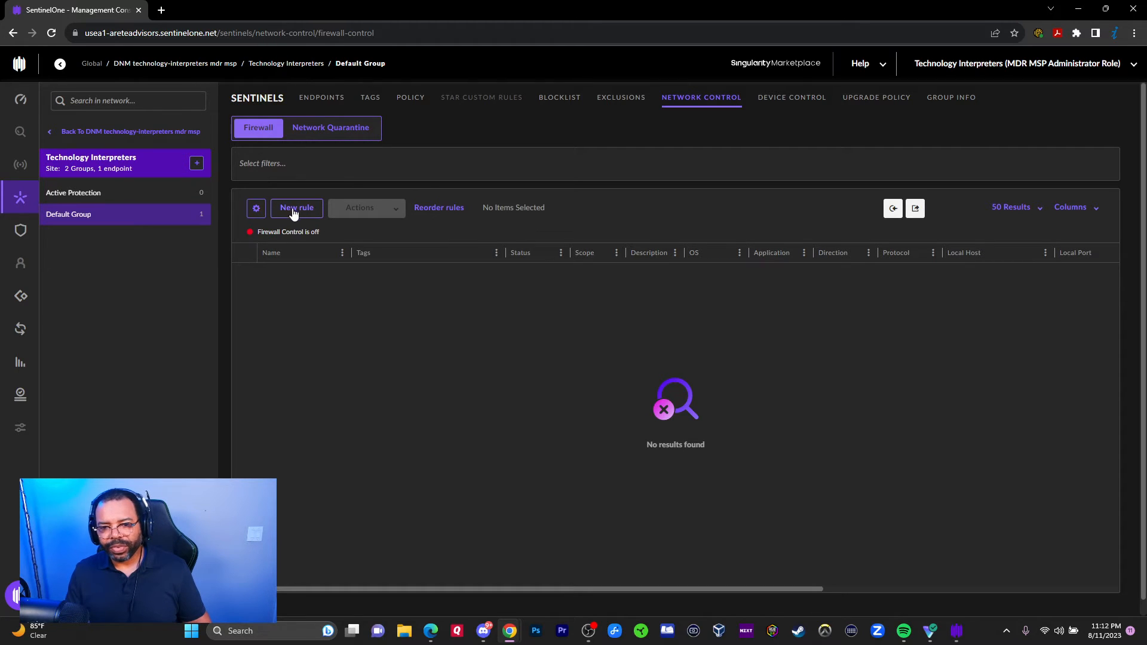
# Step: Start another Windows firewall rule named adfasdfsa with the Allow action and proceed to its rule parameters
pyautogui.click(802, 97)
pyautogui.click(712, 97)
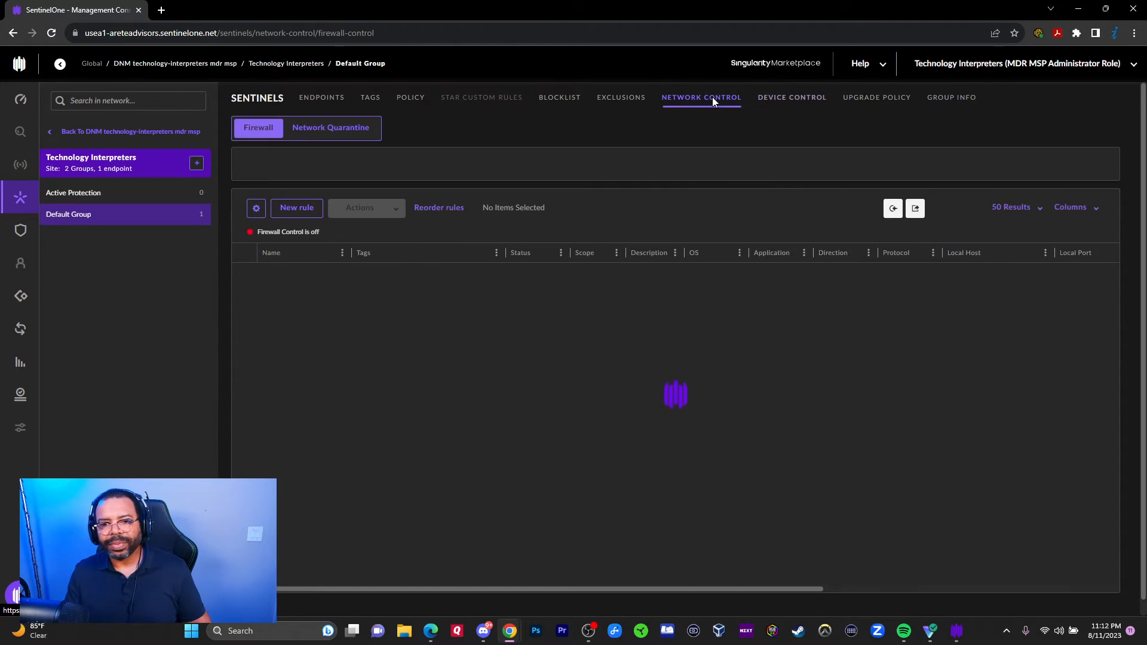
pyautogui.click(289, 208)
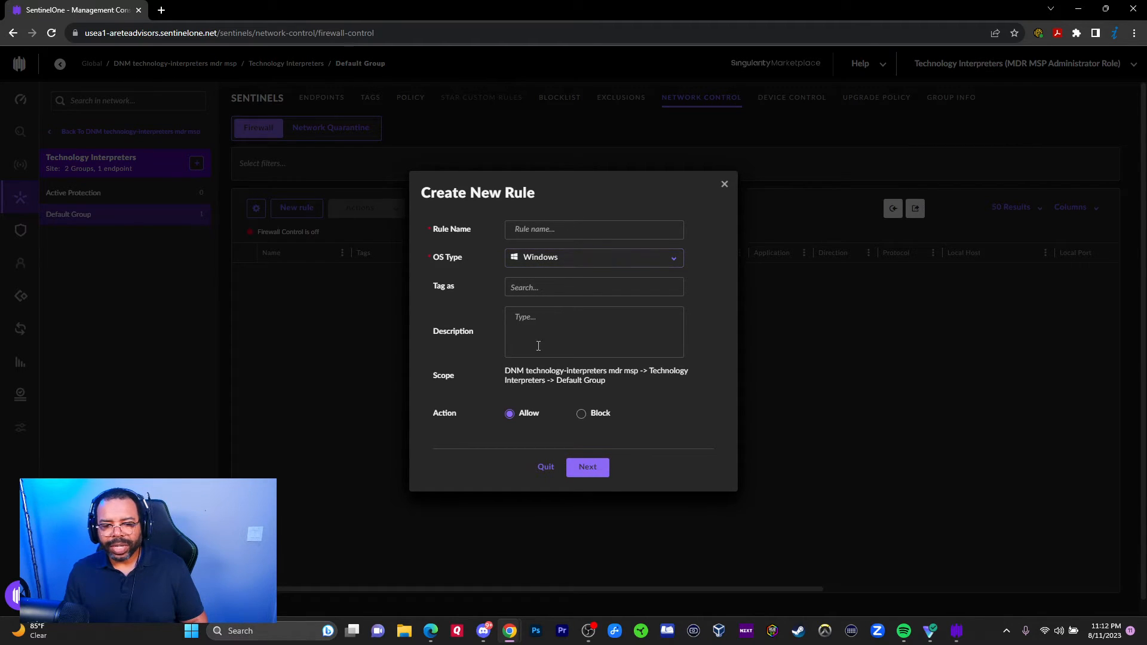
pyautogui.click(534, 284)
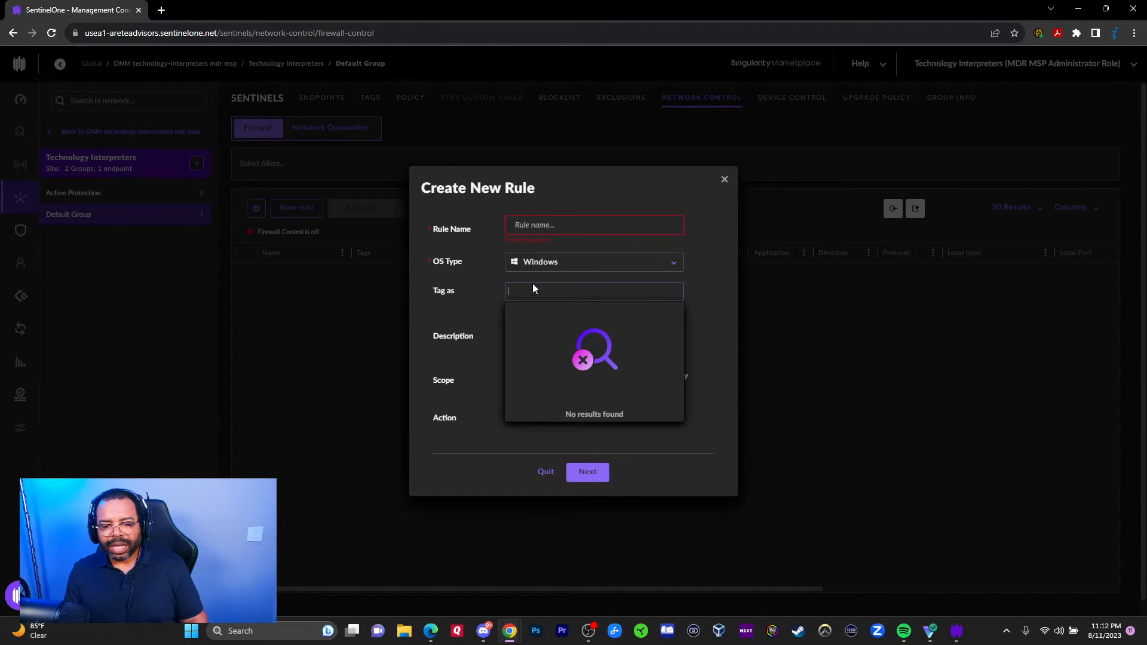
pyautogui.click(594, 223)
pyautogui.write('adfasdfsa')
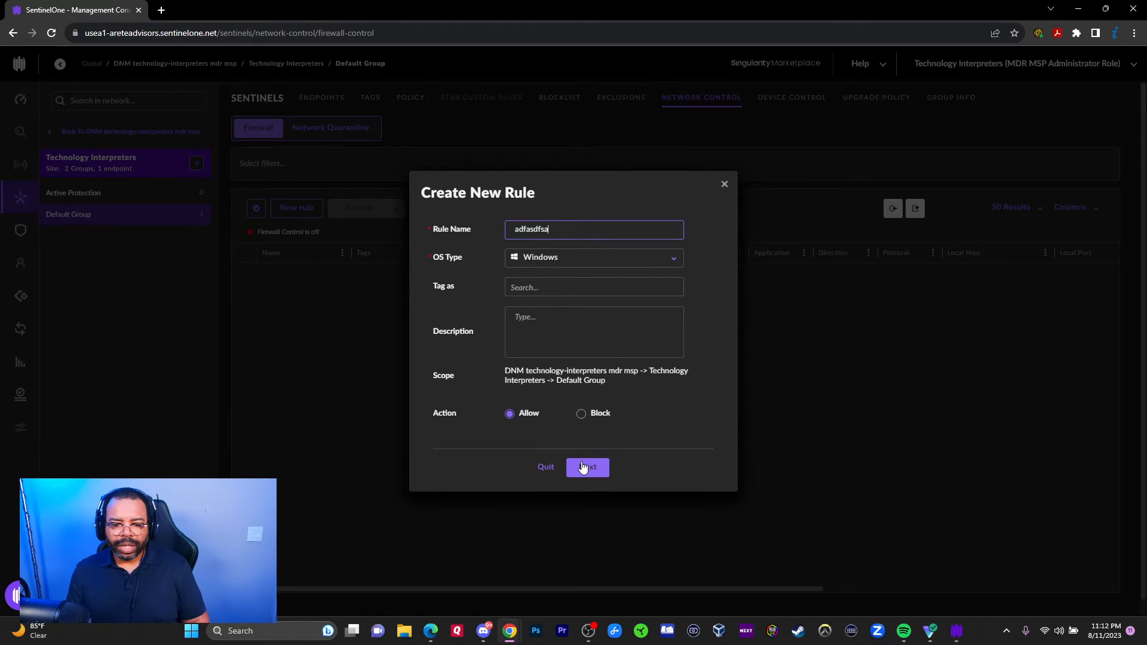
pyautogui.click(587, 471)
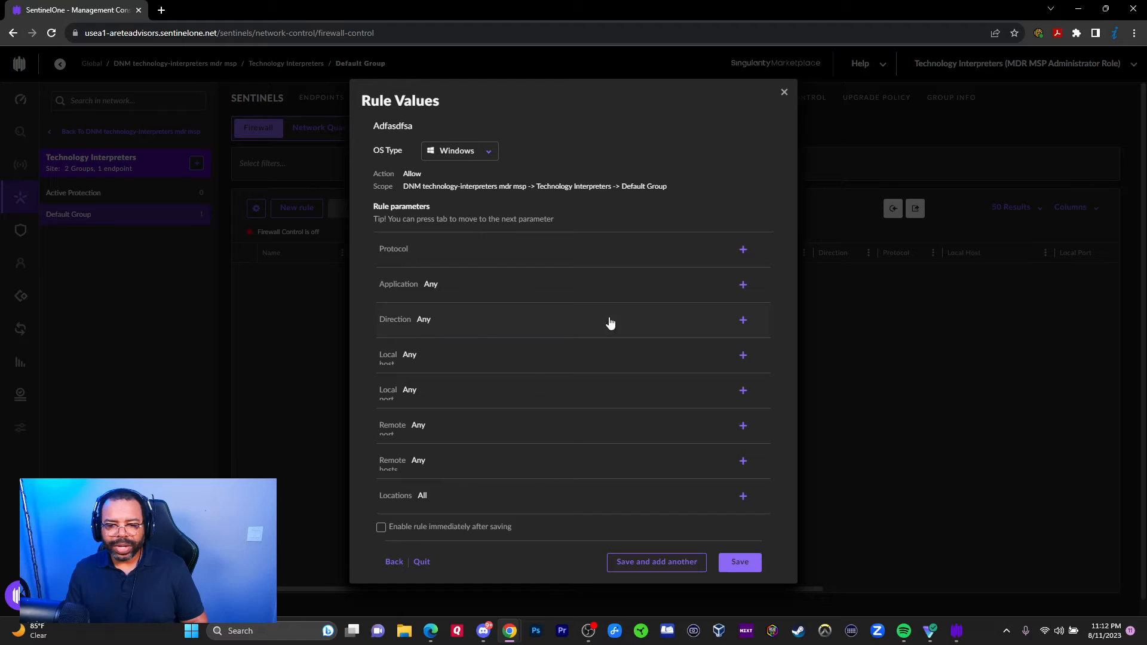
# Step: Examine the rule's direction, local host, local port and remote hosts options, trying CIDR and Range for the local host, and close without saving
pyautogui.click(742, 319)
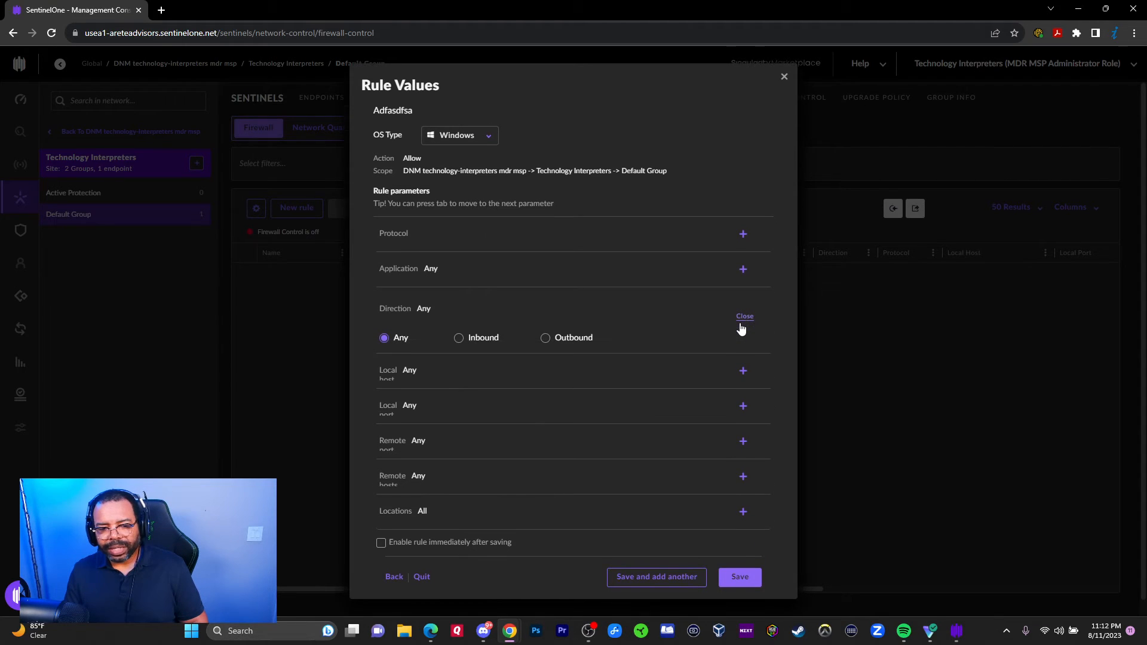
pyautogui.click(563, 369)
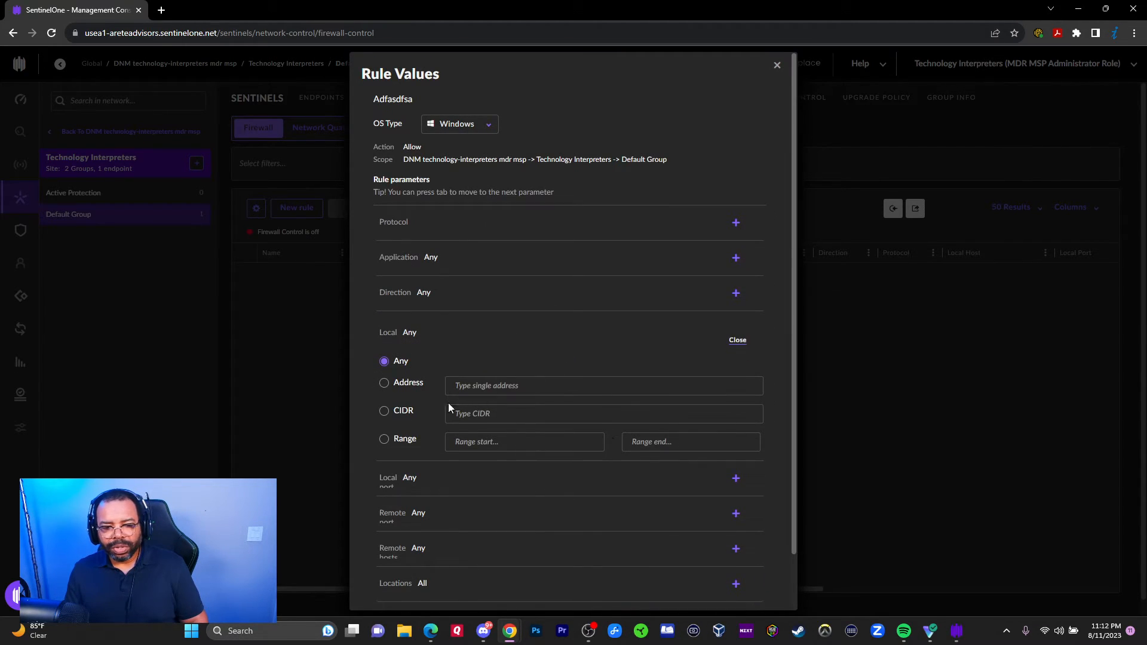
pyautogui.click(481, 413)
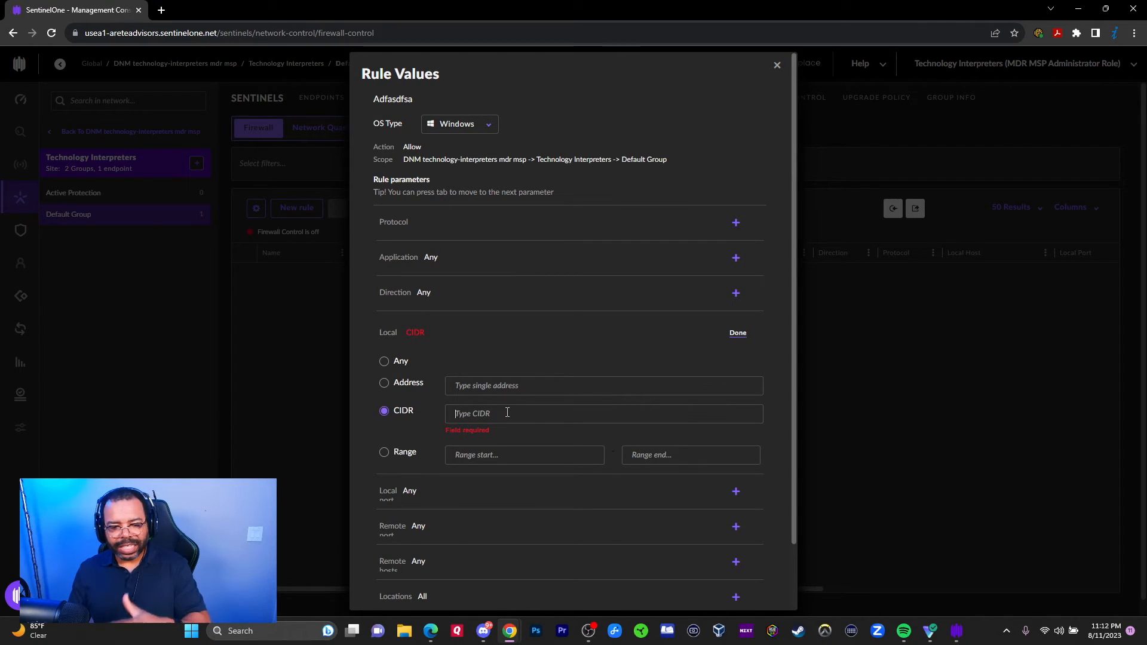
pyautogui.click(405, 456)
pyautogui.scroll(-1, 474, 459)
pyautogui.click(446, 417)
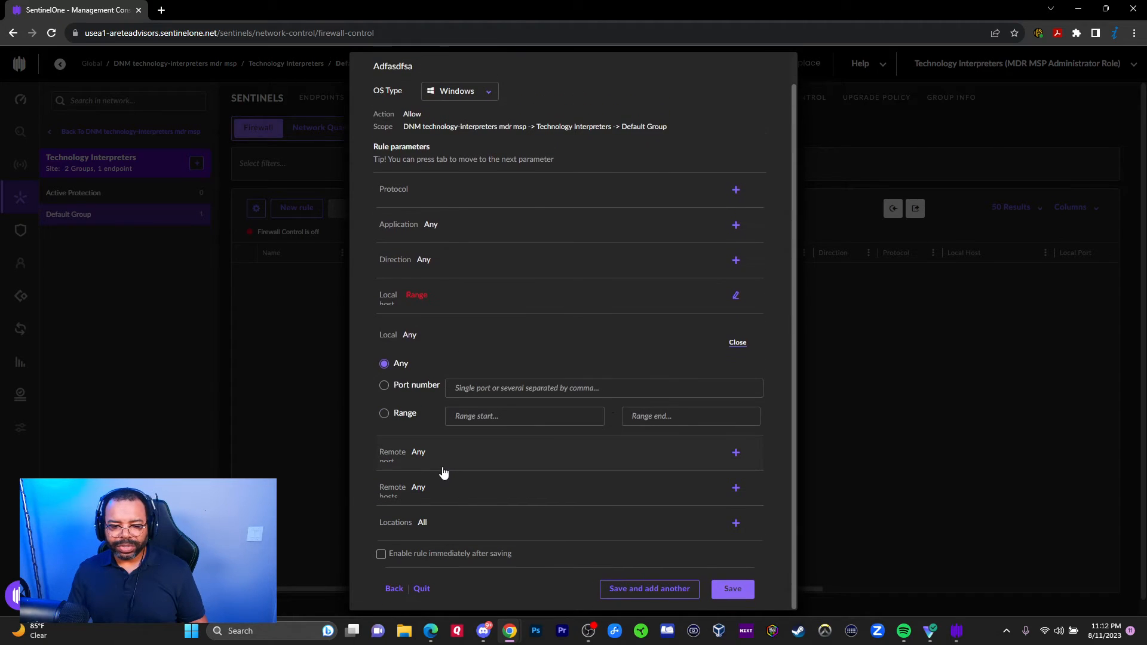
pyautogui.click(442, 484)
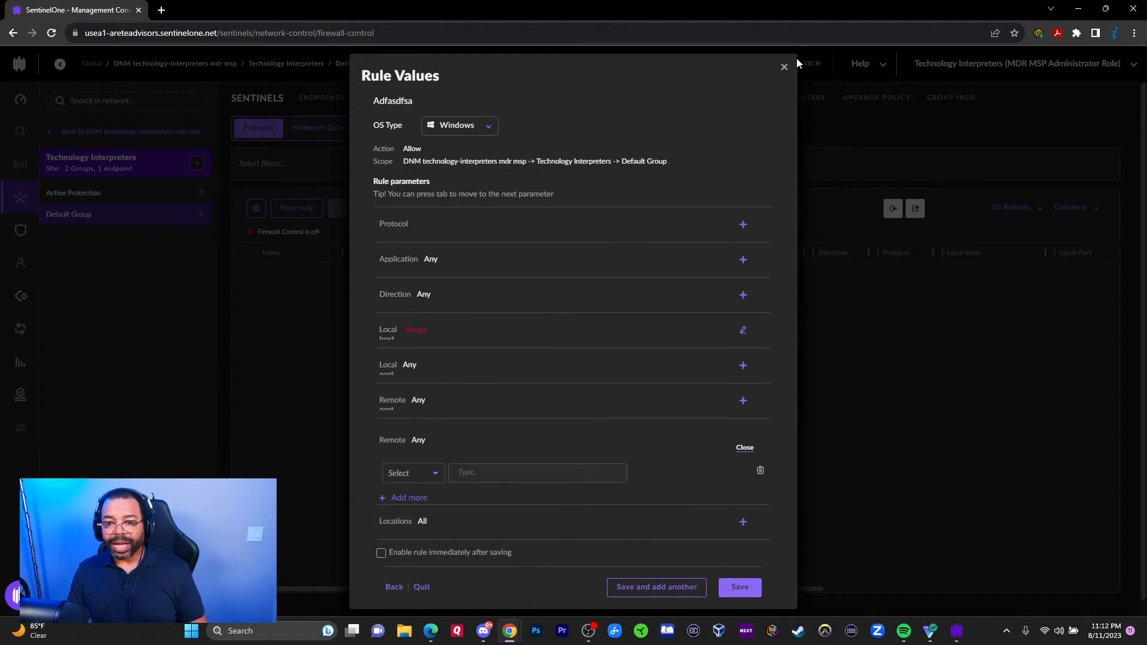
pyautogui.click(784, 67)
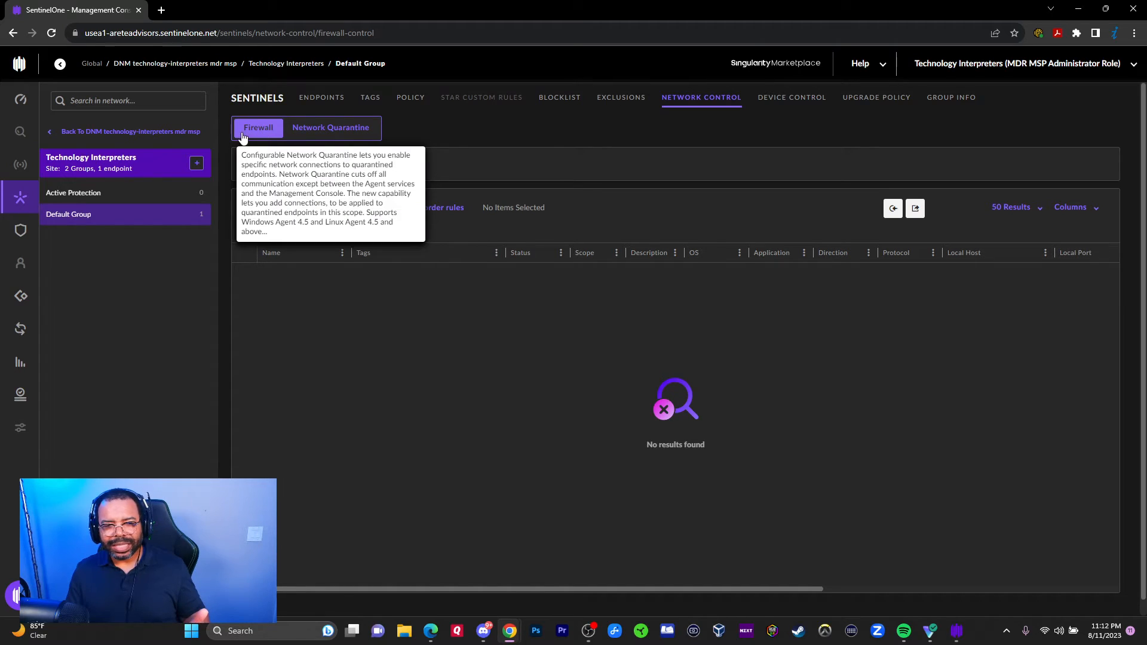
# Step: Open network quarantine, review its settings preferences without changing them, and show the available rule filters
pyautogui.click(326, 132)
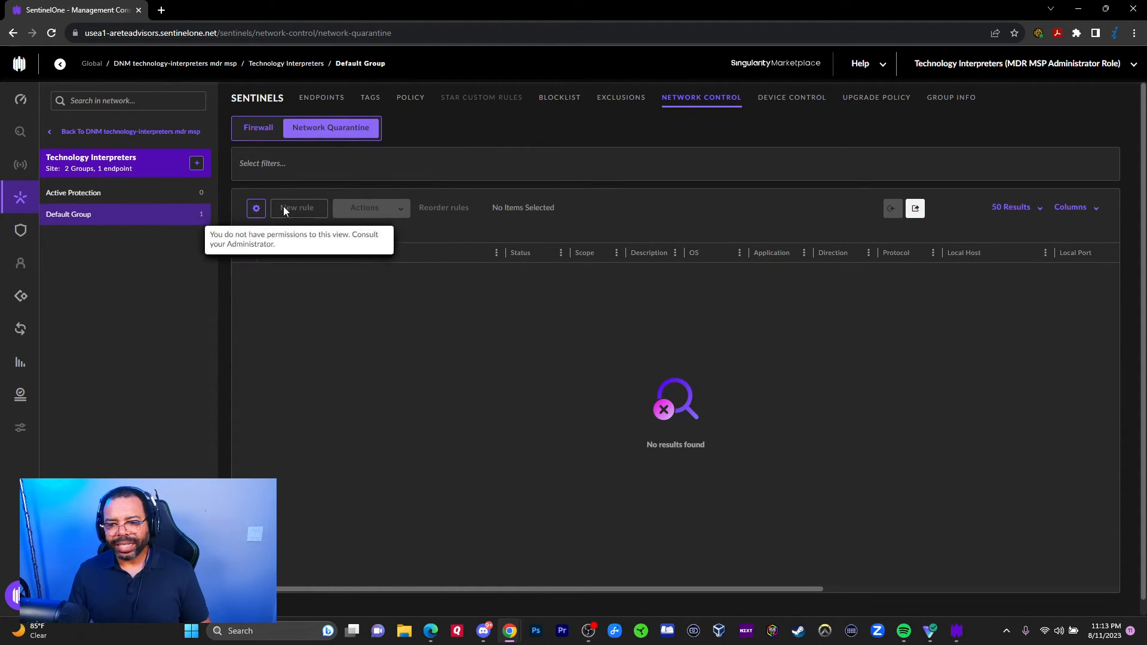
pyautogui.click(256, 208)
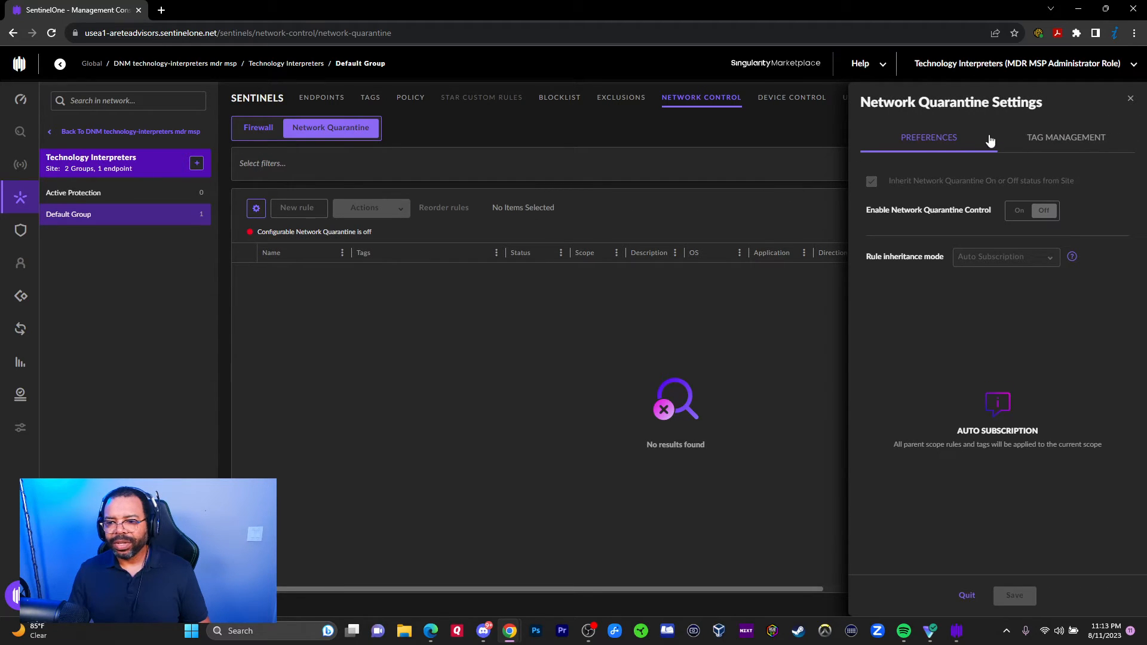
pyautogui.click(1129, 98)
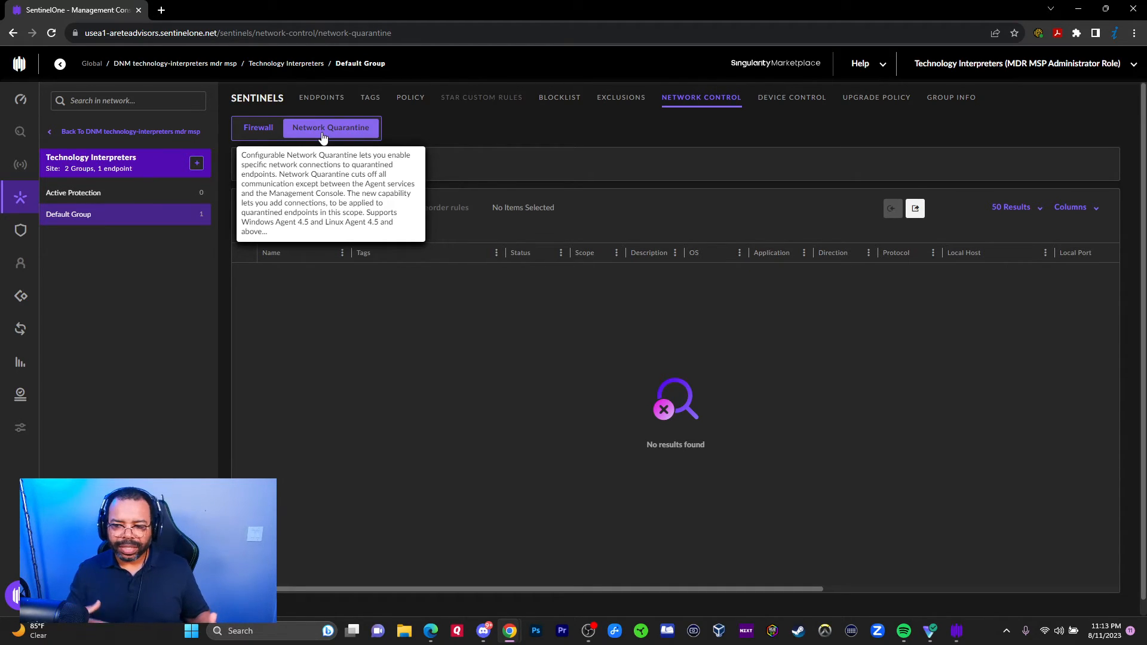
pyautogui.click(541, 173)
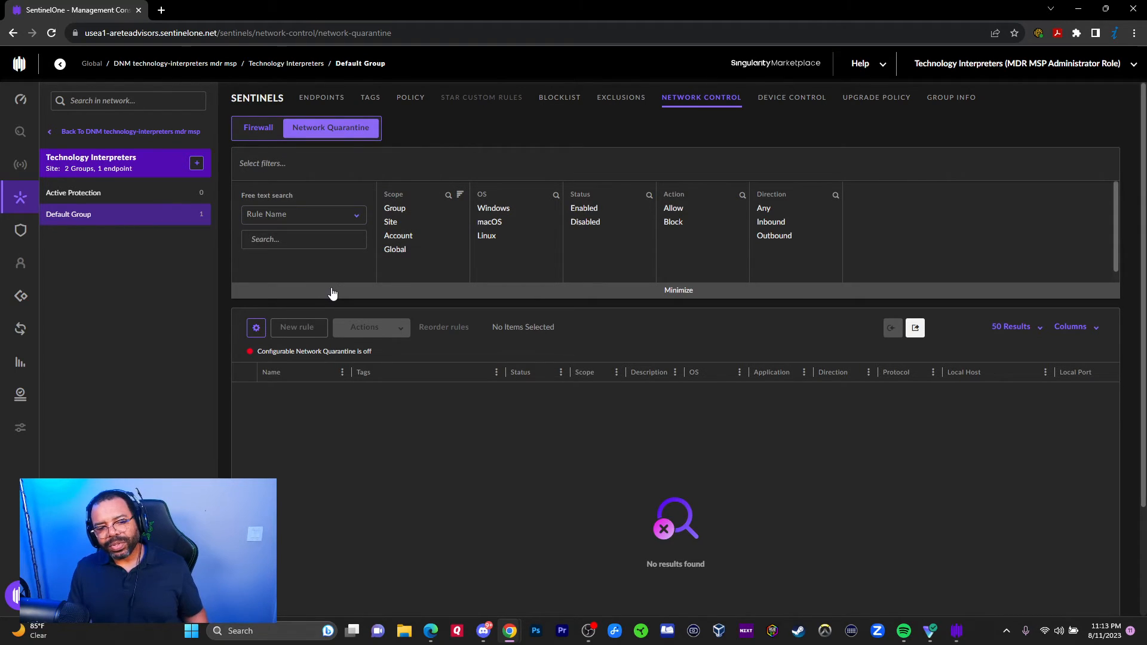
# Step: Return to the firewall rules, view the blank new rule form once more, and close it without saving
pyautogui.click(255, 132)
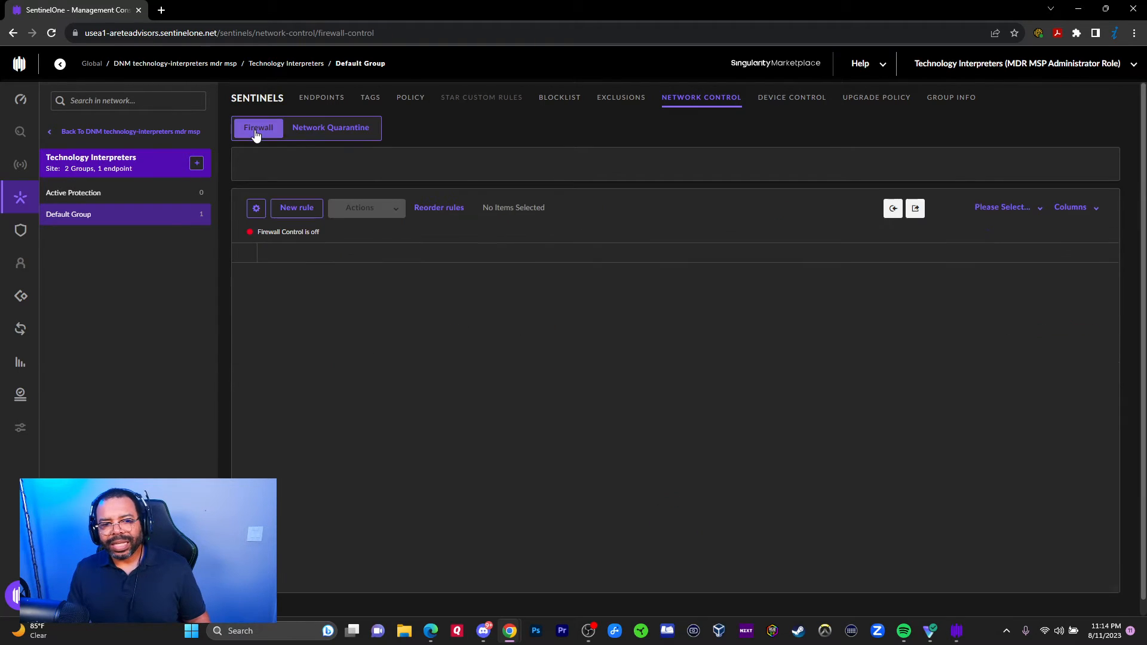
pyautogui.click(297, 207)
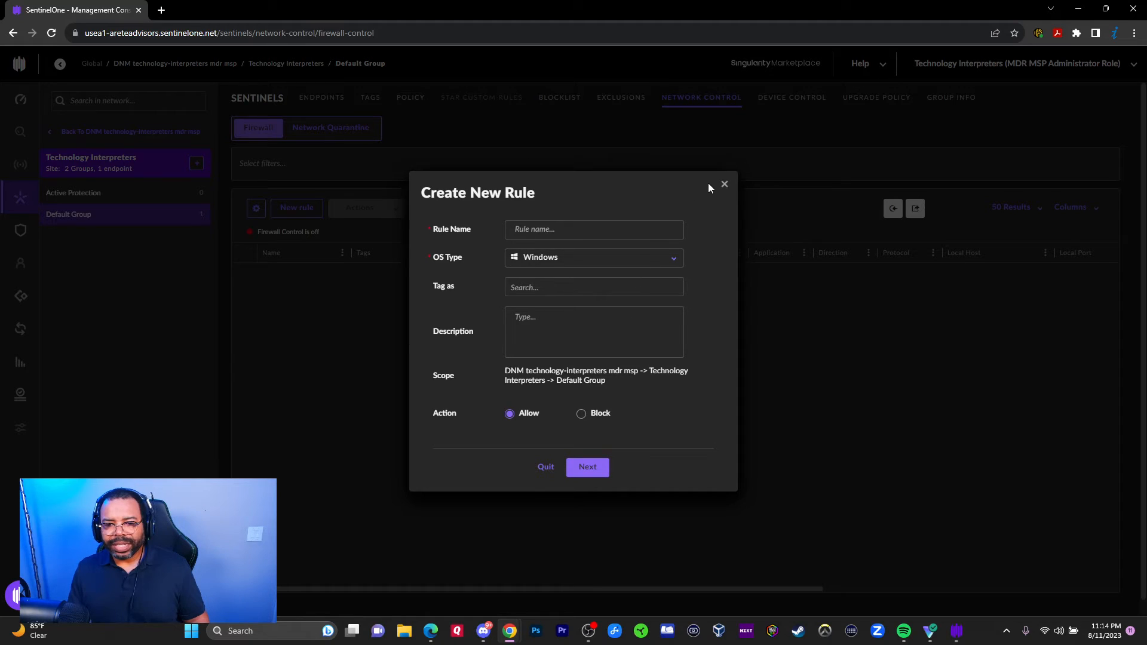
pyautogui.click(723, 184)
pyautogui.click(794, 98)
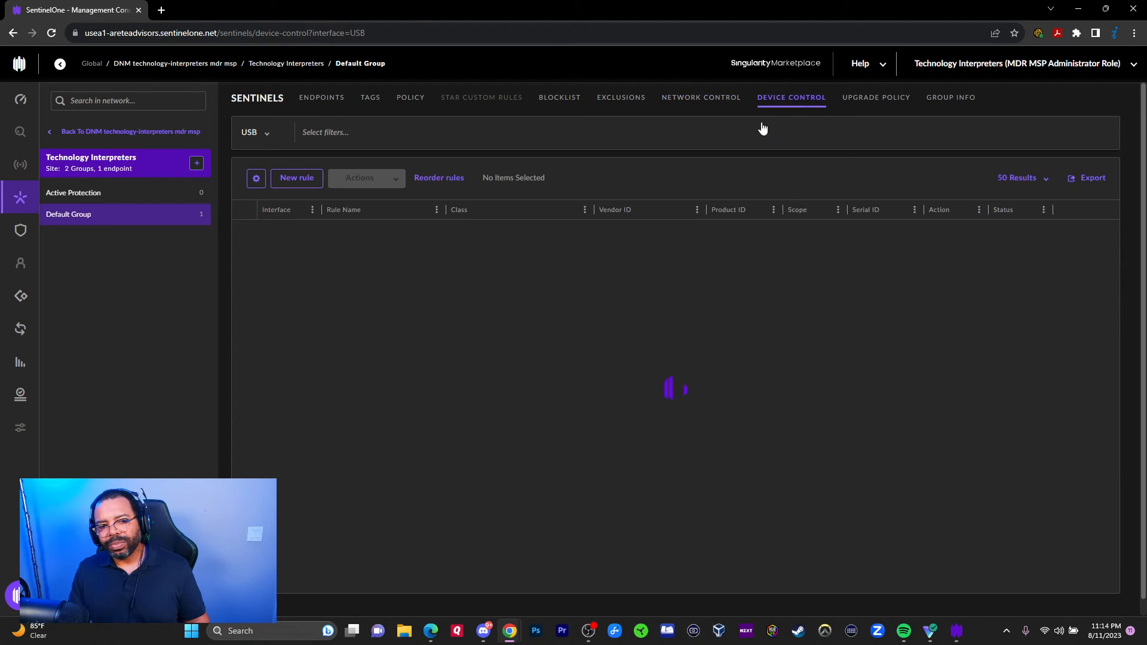
pyautogui.click(297, 178)
pyautogui.click(494, 171)
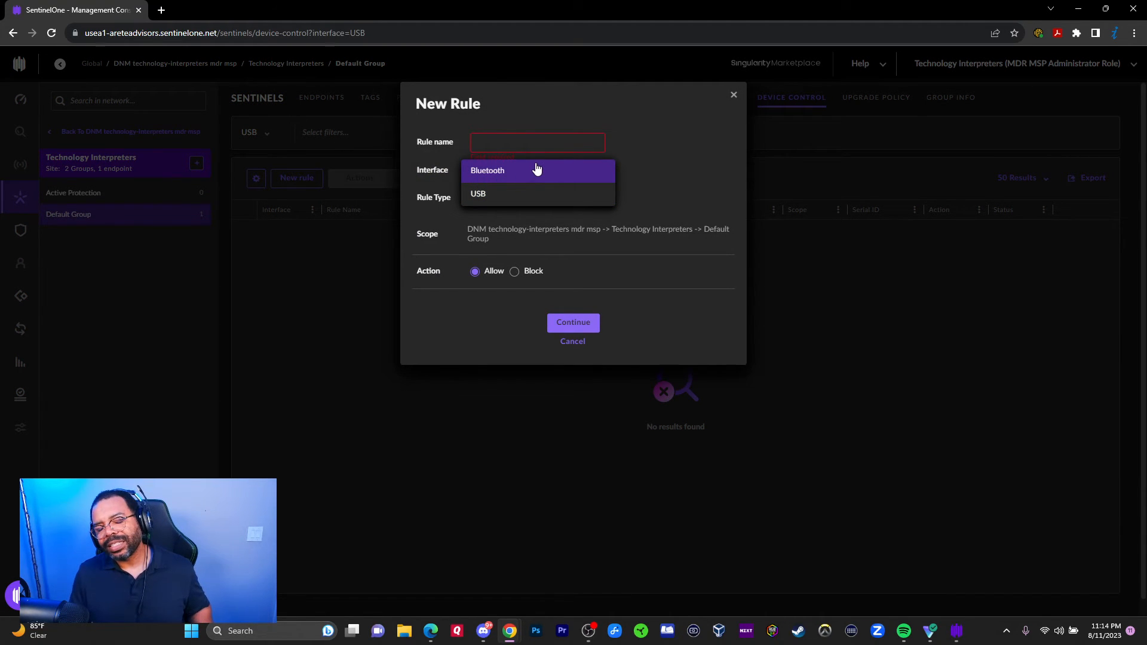
pyautogui.click(733, 96)
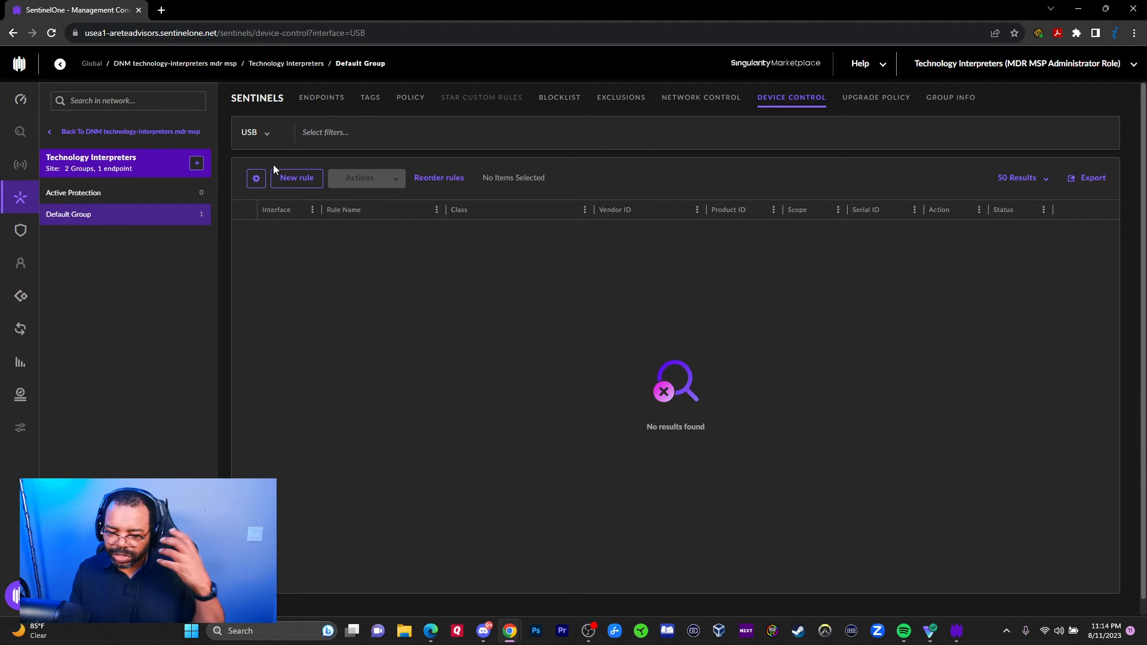
# Step: Switch the device control rules from USB to Bluetooth and show the available filters
pyautogui.click(256, 133)
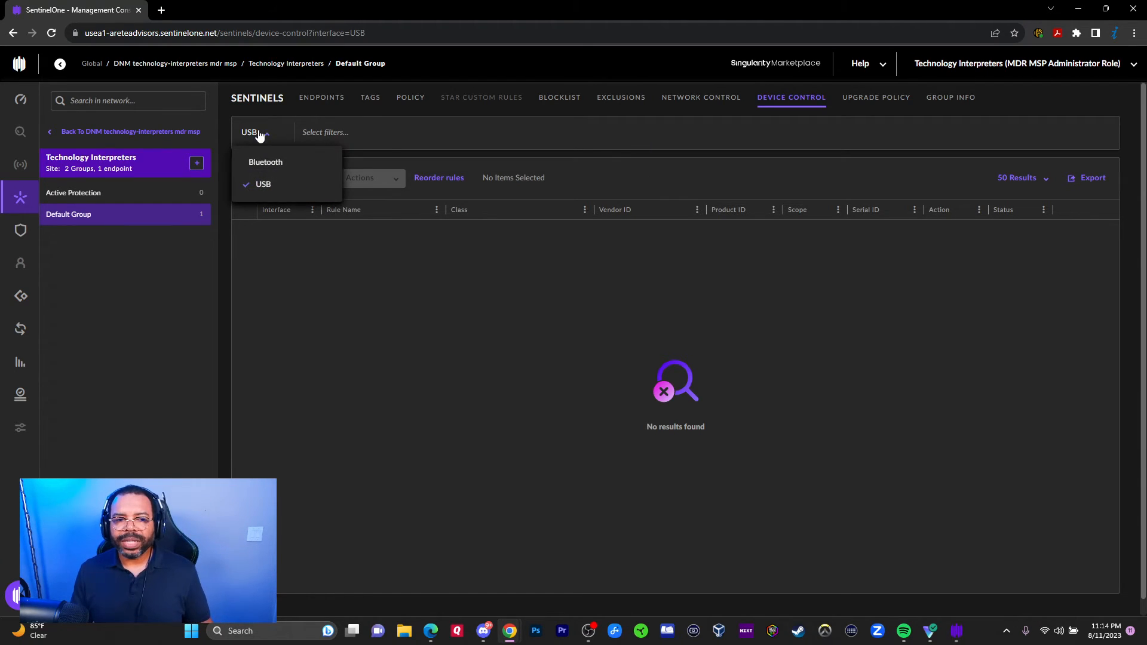
pyautogui.click(275, 168)
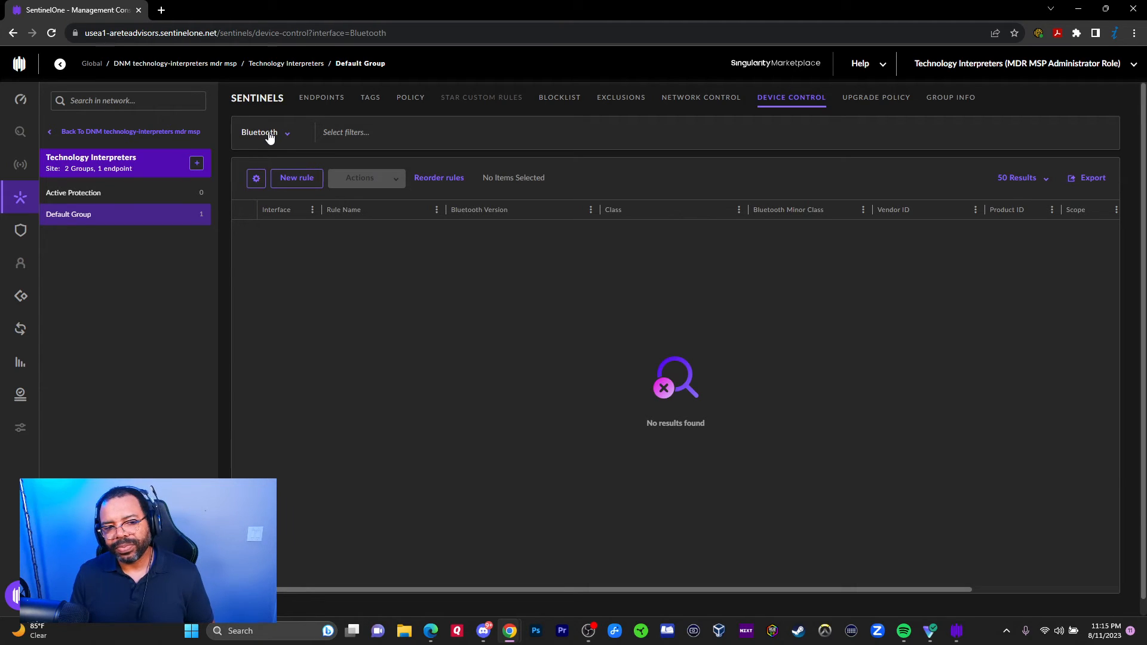
pyautogui.click(270, 135)
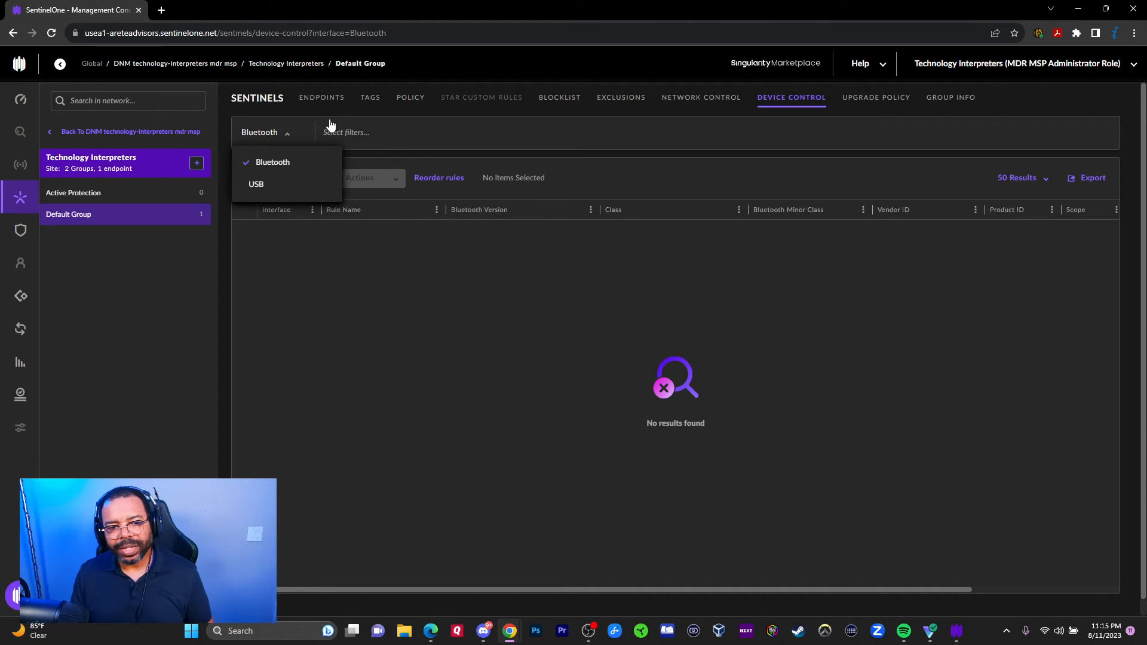
pyautogui.click(415, 134)
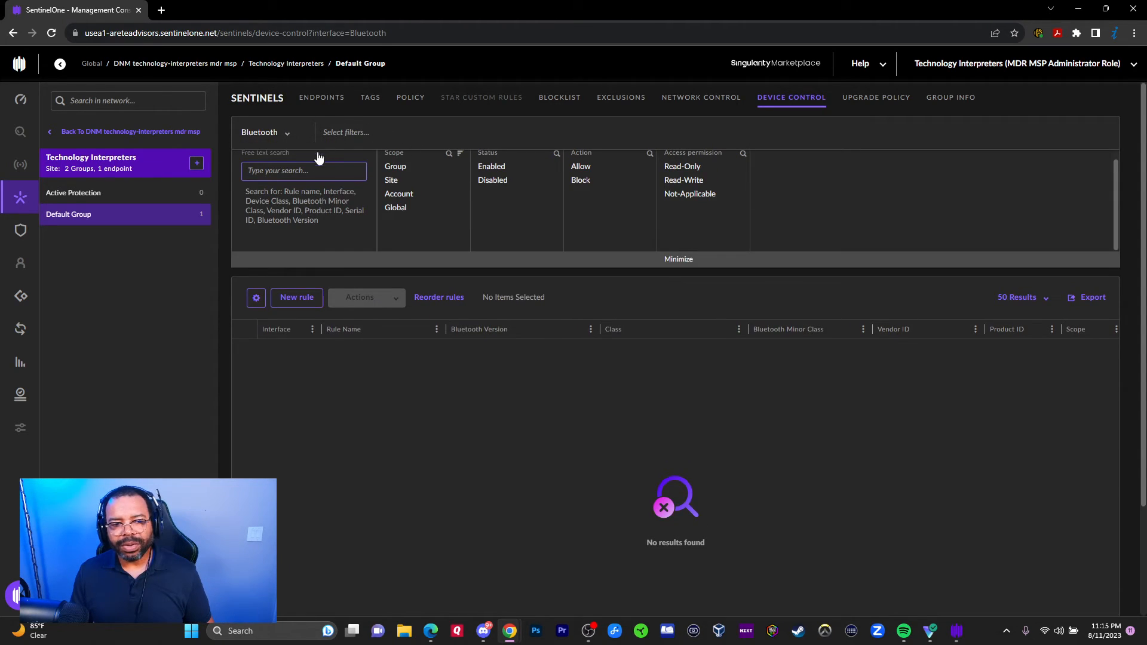
# Step: Open the Default Group's upgrade policy, override the inherited download limit, and try 100 and 25 as the maximum concurrent downloads
pyautogui.click(867, 101)
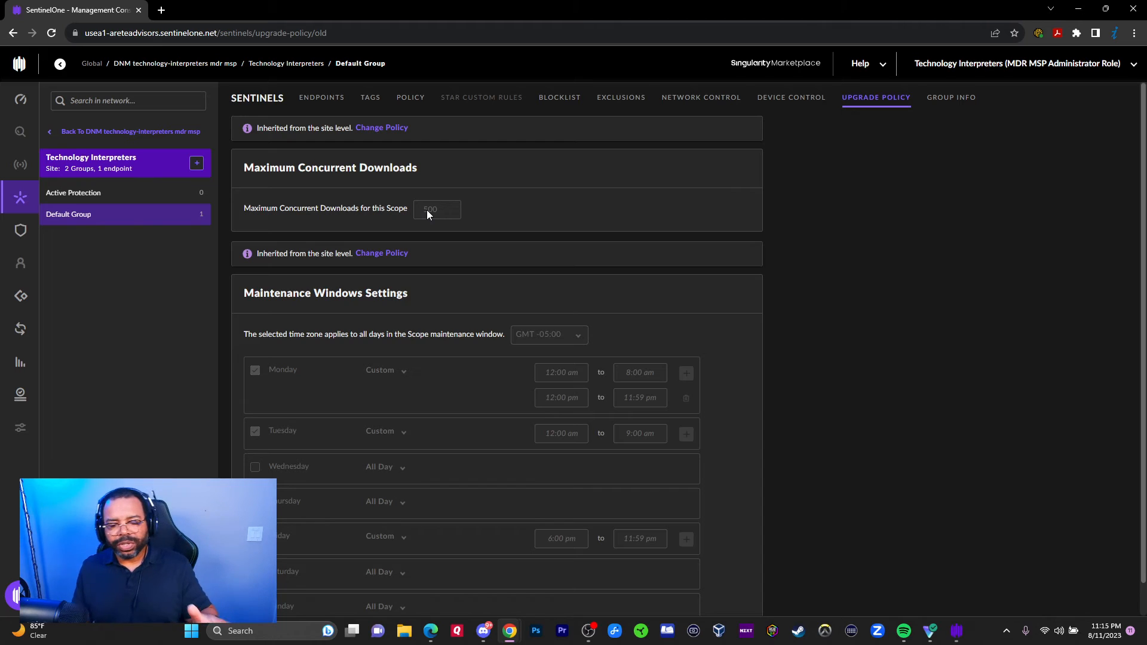
pyautogui.click(381, 128)
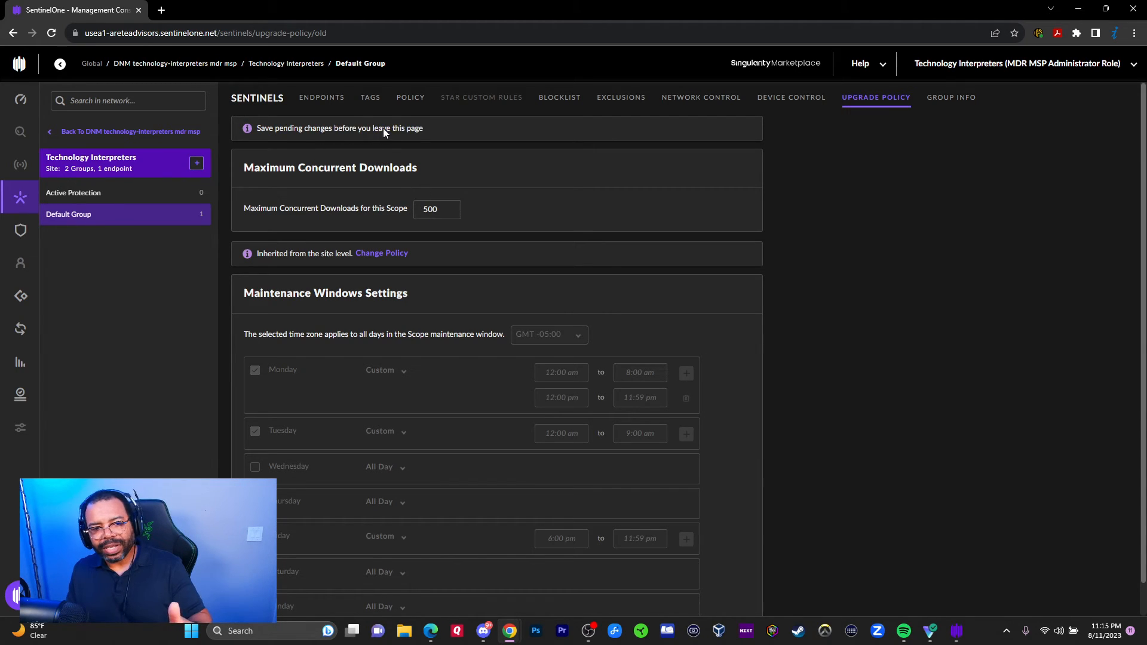
pyautogui.doubleClick(443, 215)
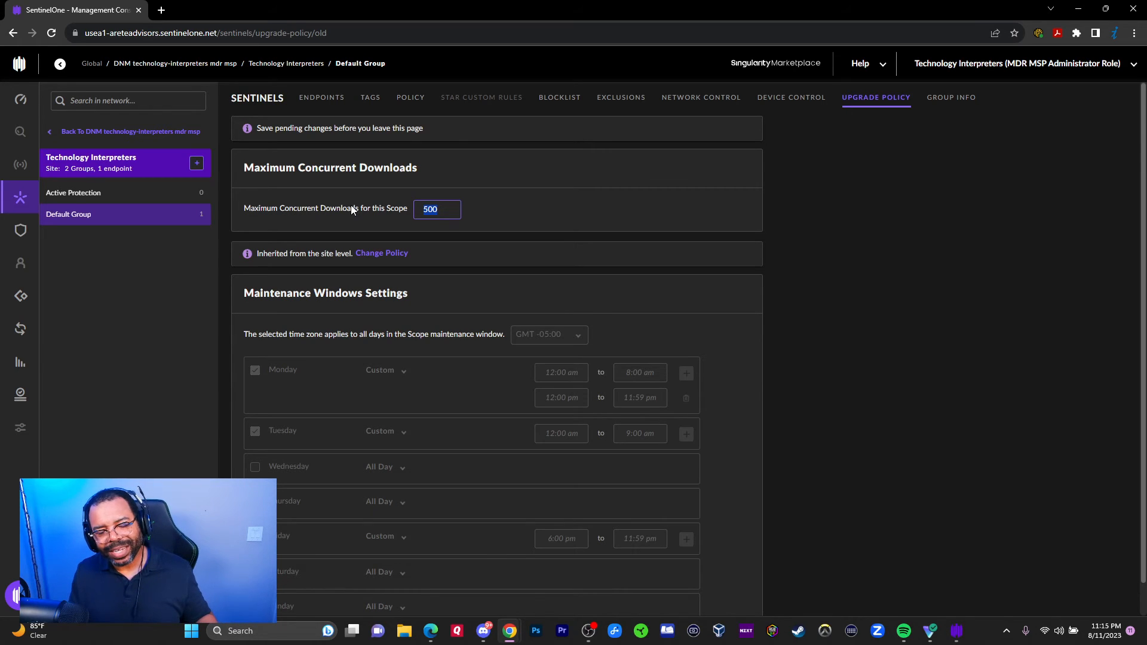
pyautogui.write('100')
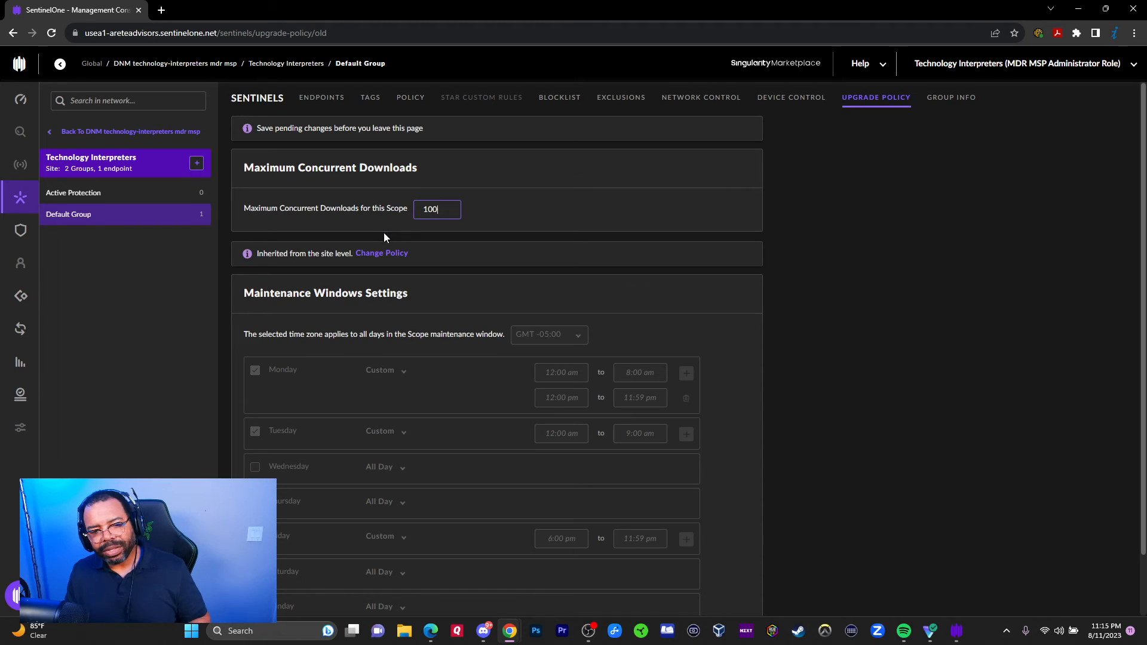
pyautogui.hotkey('ctrl', 'a')
pyautogui.write('25')
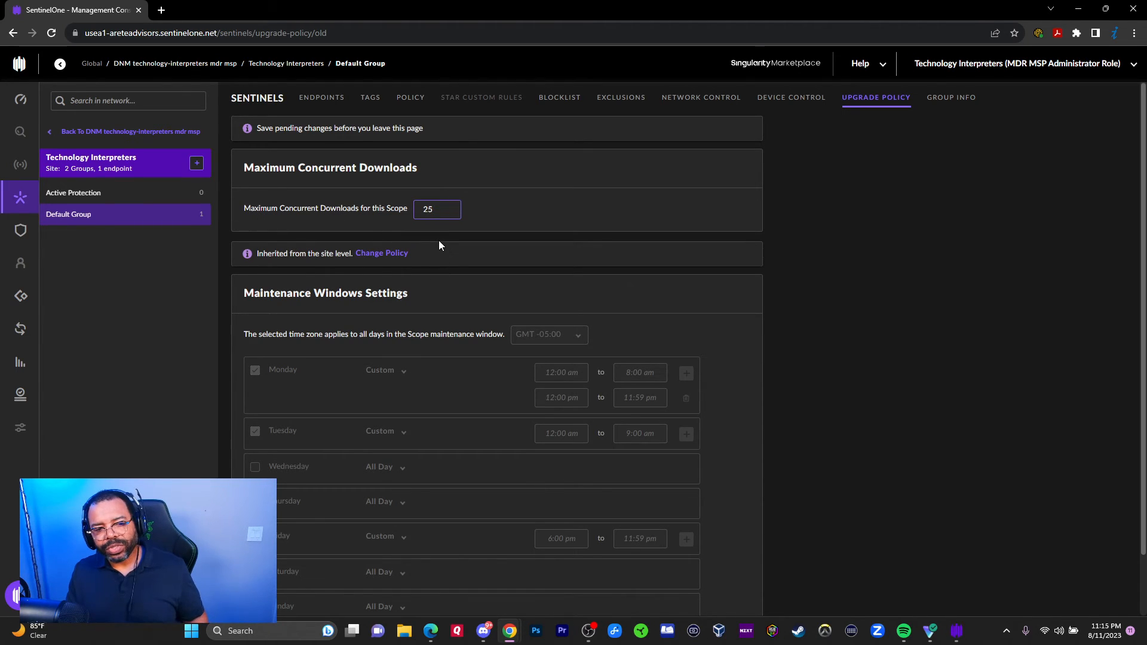
pyautogui.hotkey('ctrl', 'a')
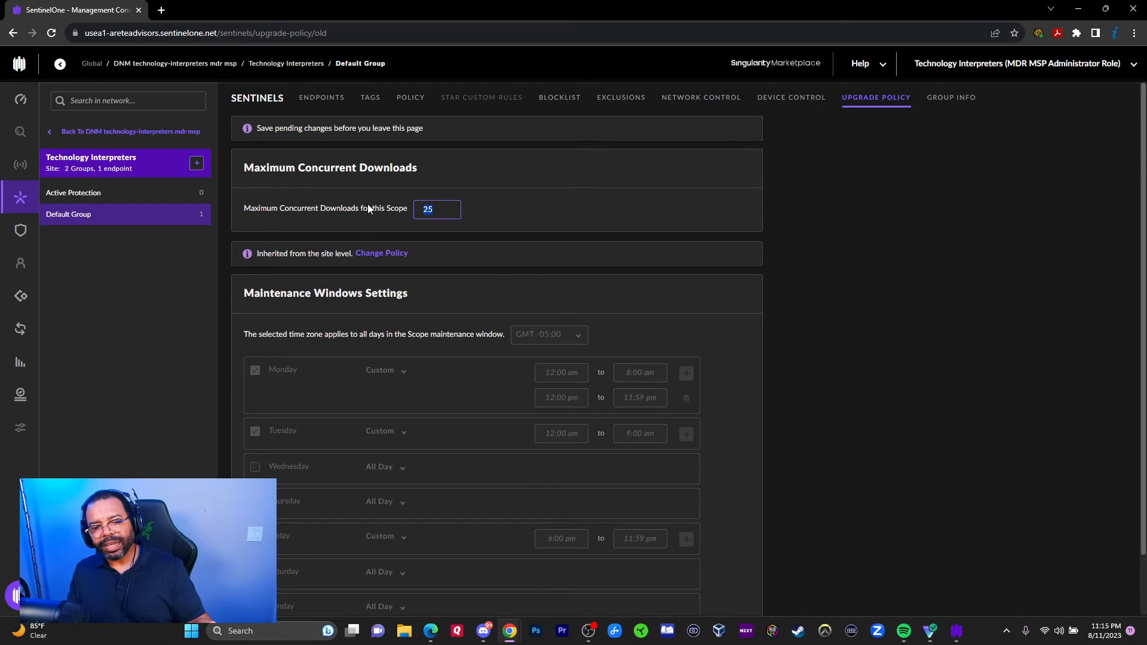
# Step: Unlock the inherited maintenance windows for editing, review the weekly schedule, and reload the Default Group without saving the pending changes
pyautogui.scroll(-1, 394, 215)
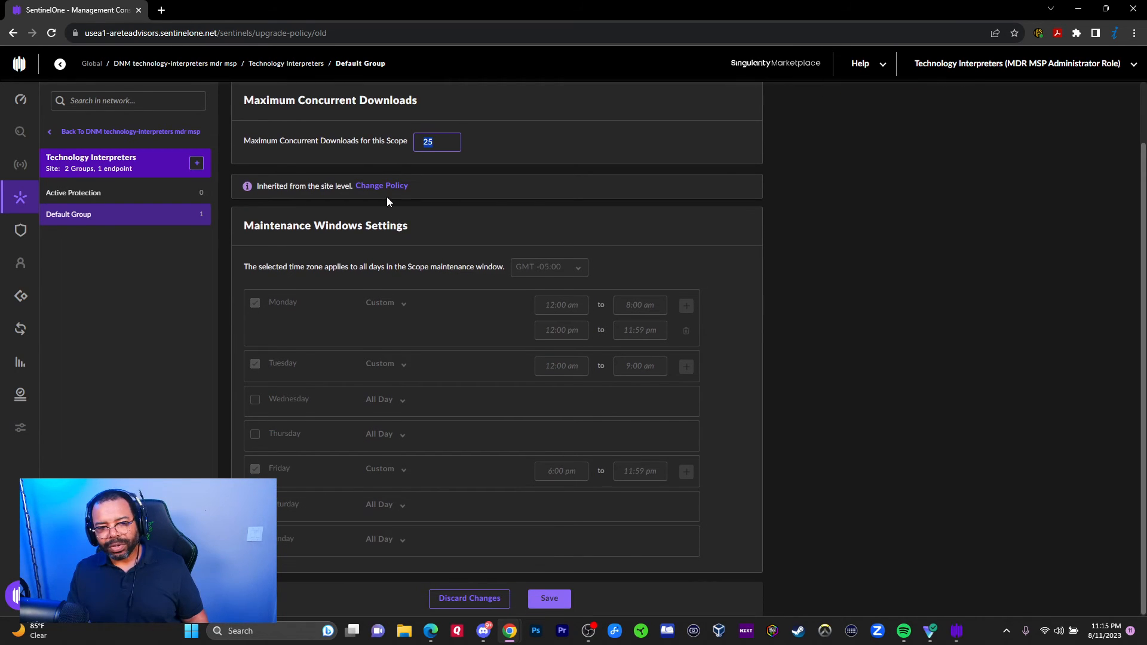
pyautogui.scroll(1, 373, 240)
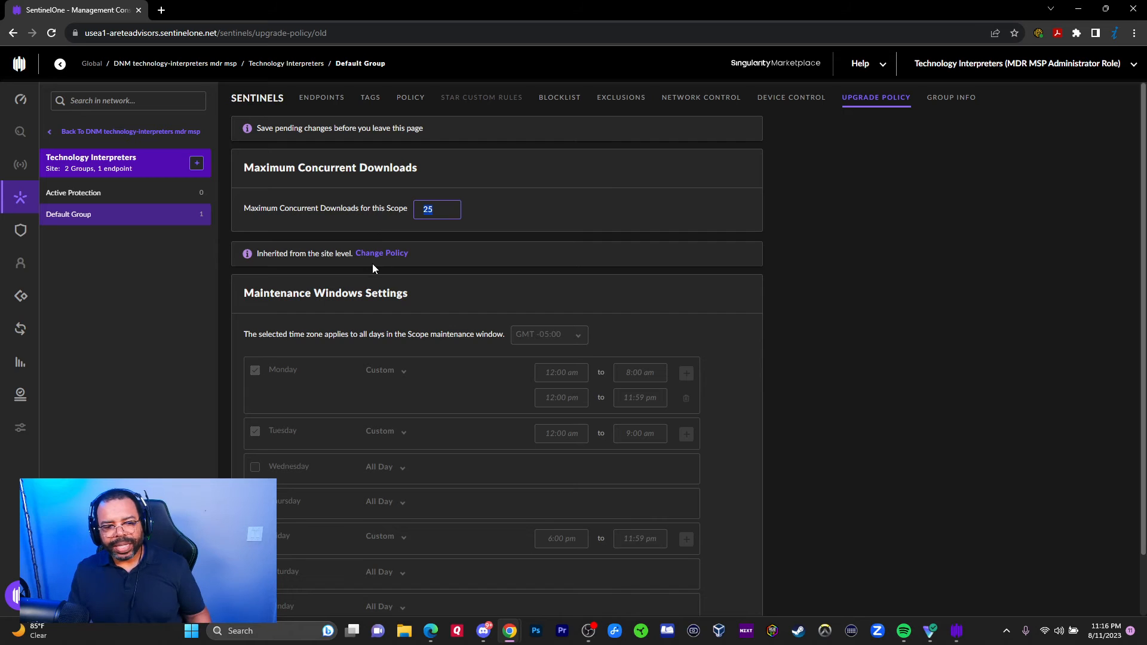
pyautogui.scroll(-1, 421, 285)
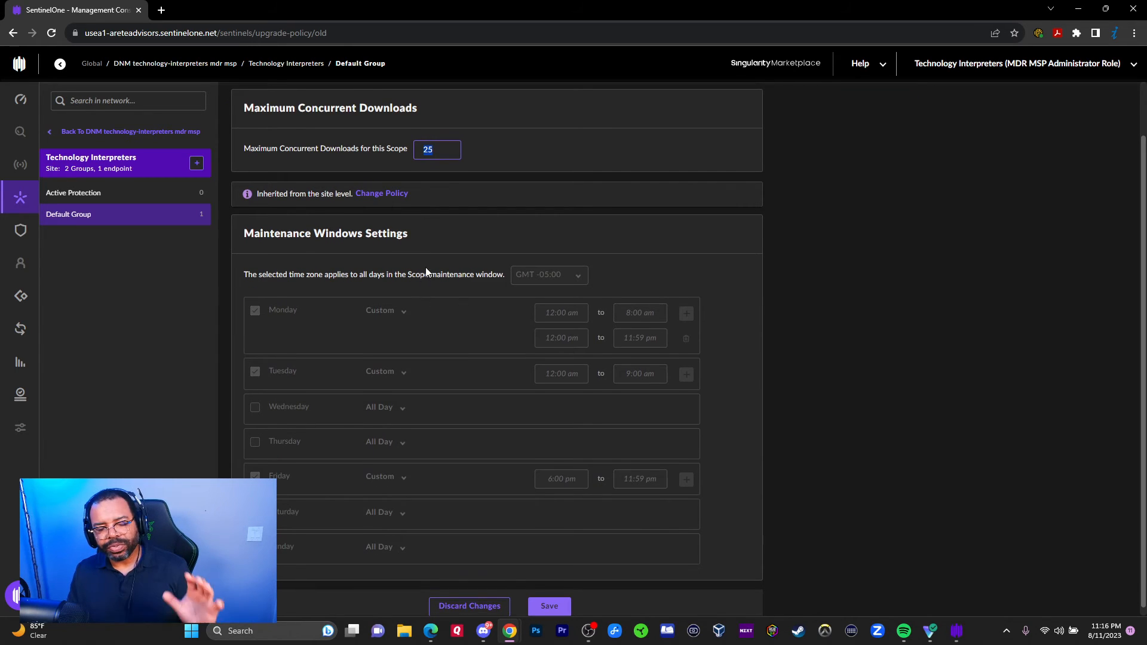
pyautogui.scroll(1, 418, 237)
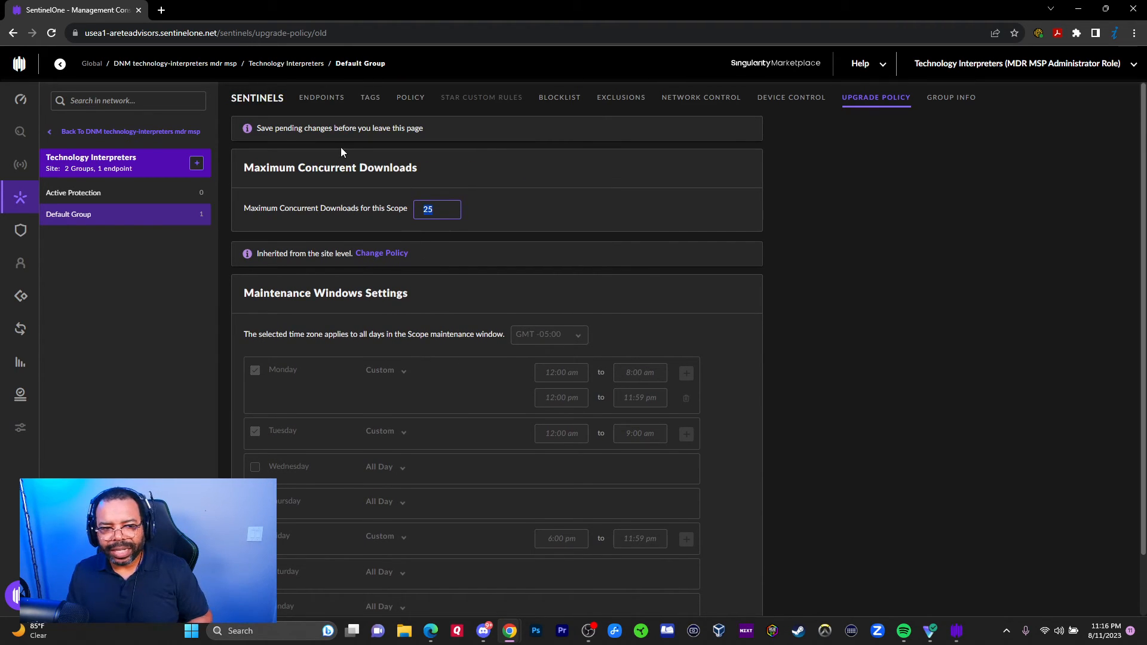
pyautogui.click(376, 253)
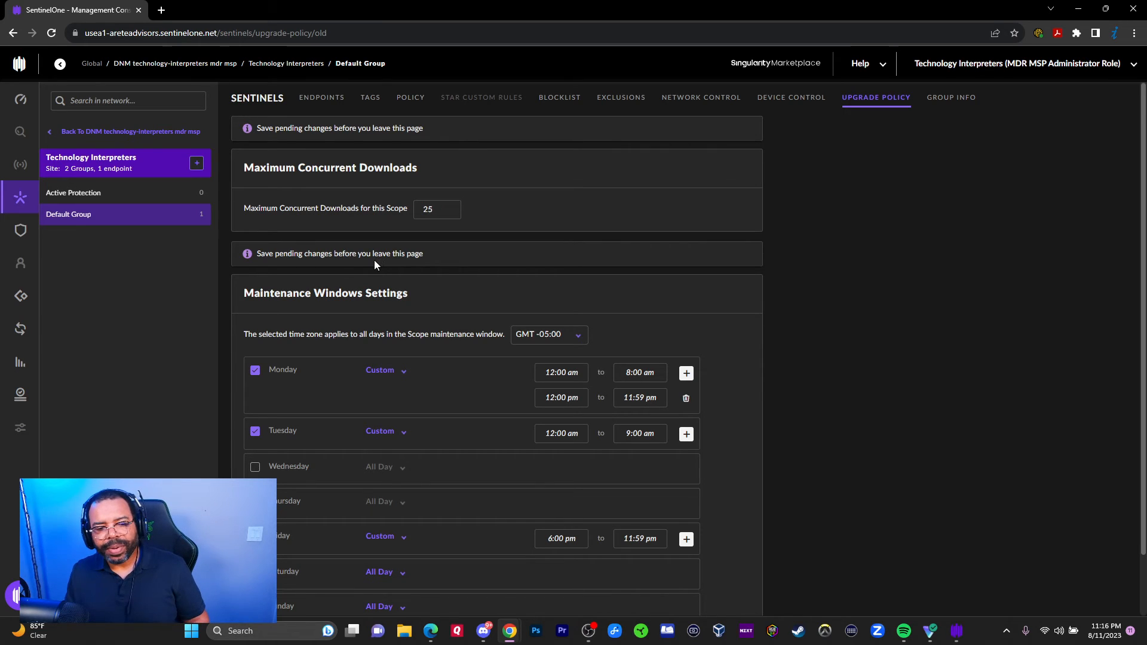
pyautogui.scroll(-1, 442, 305)
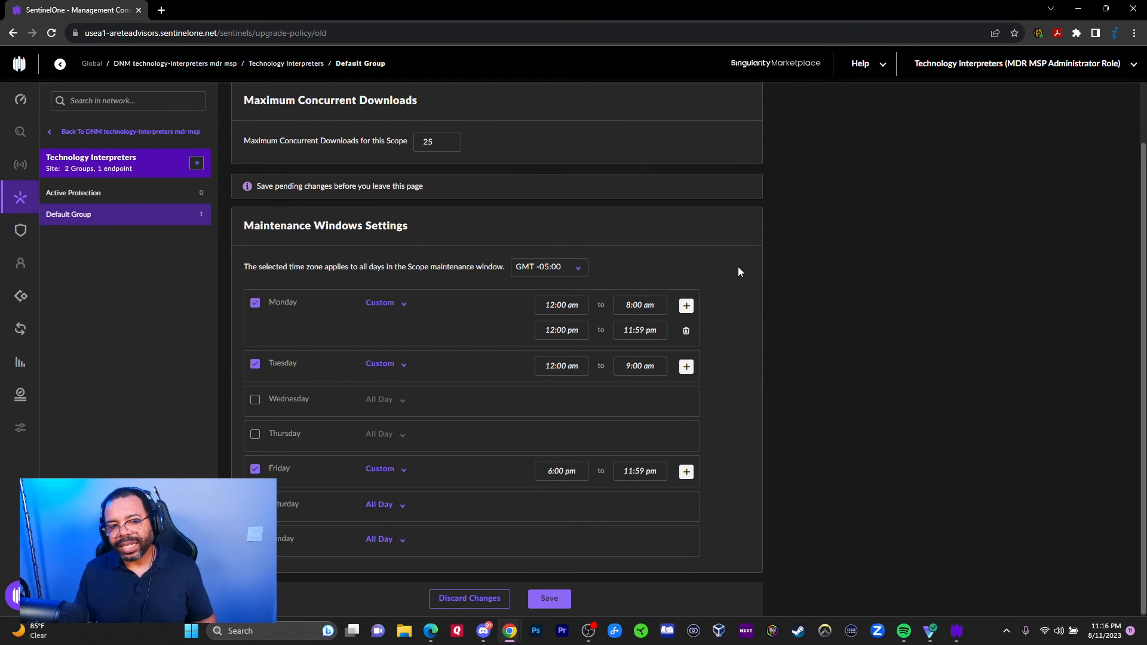
pyautogui.scroll(1, 443, 496)
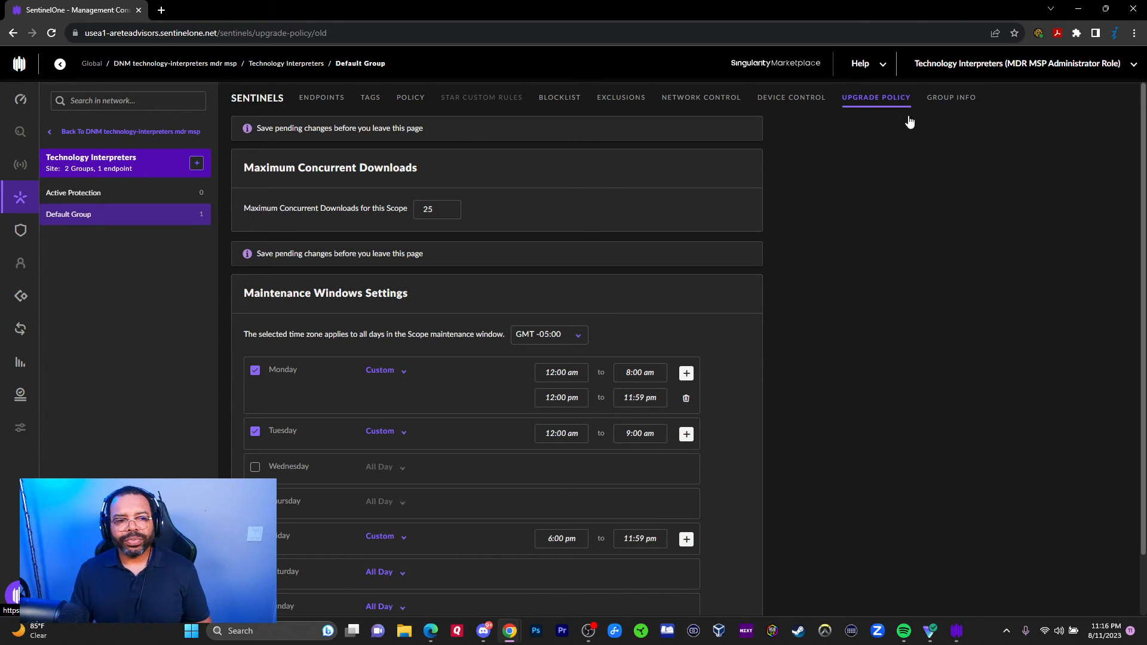
pyautogui.click(111, 216)
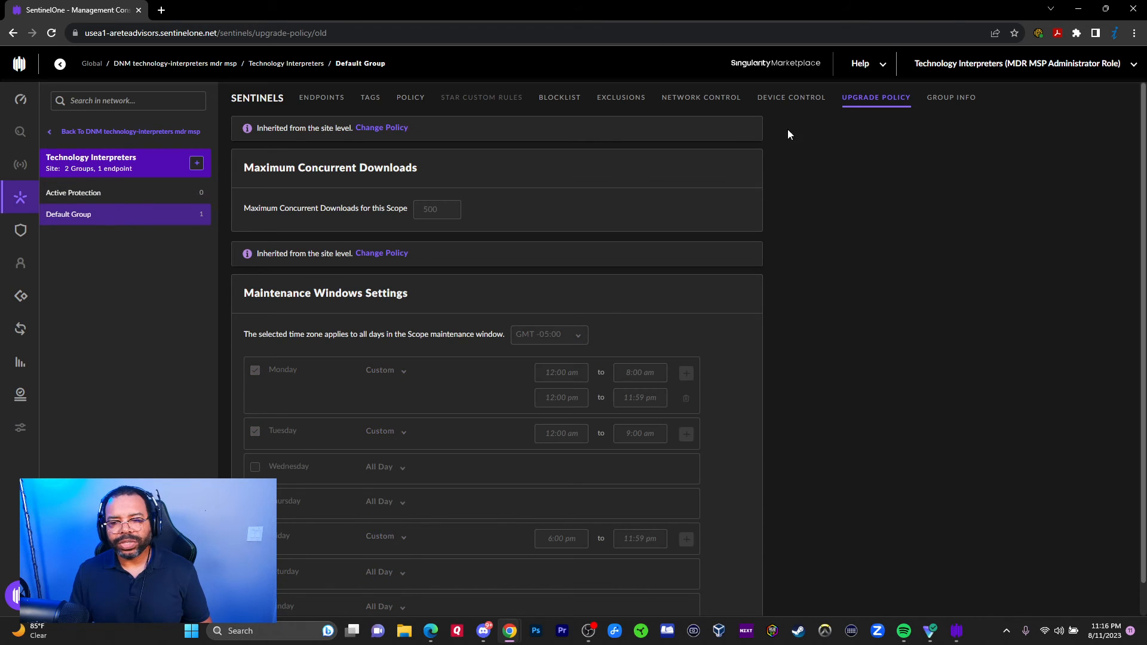
# Step: Open the Default Group's group info and switch between it and Active Protection to compare their group tokens
pyautogui.click(949, 98)
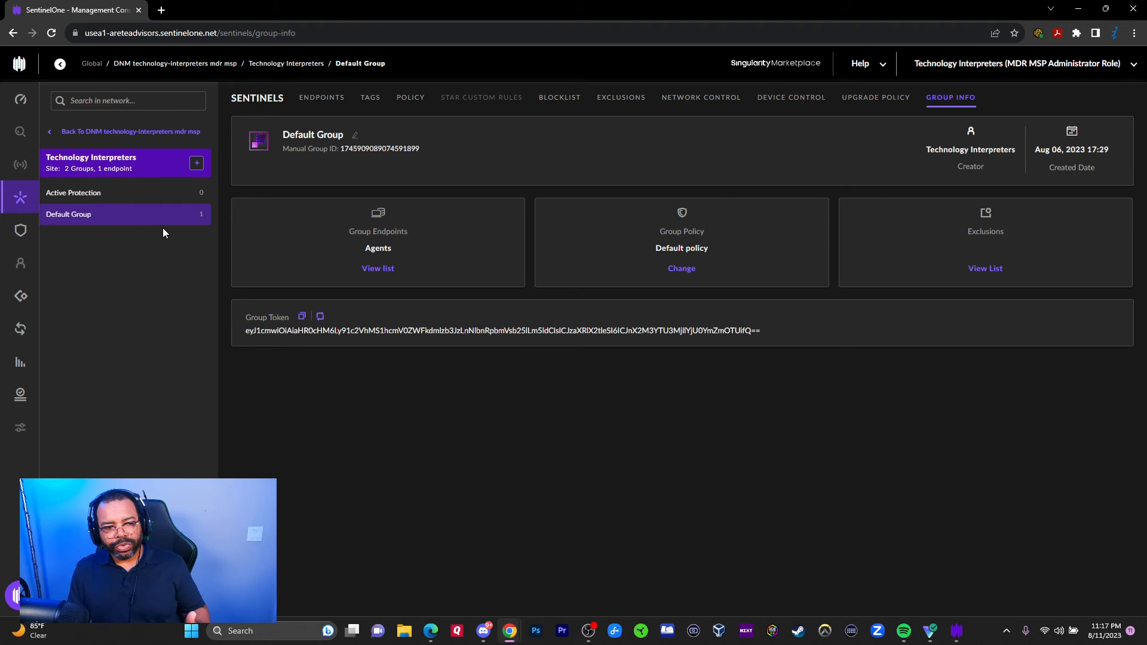
pyautogui.click(105, 196)
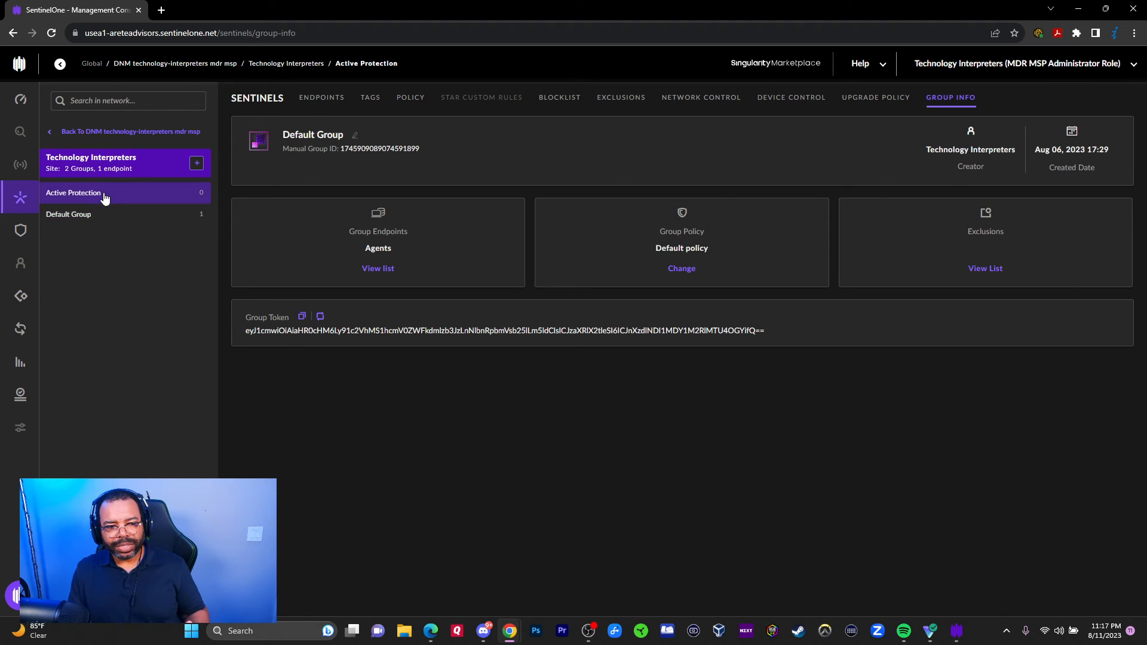
pyautogui.click(98, 215)
pyautogui.click(106, 199)
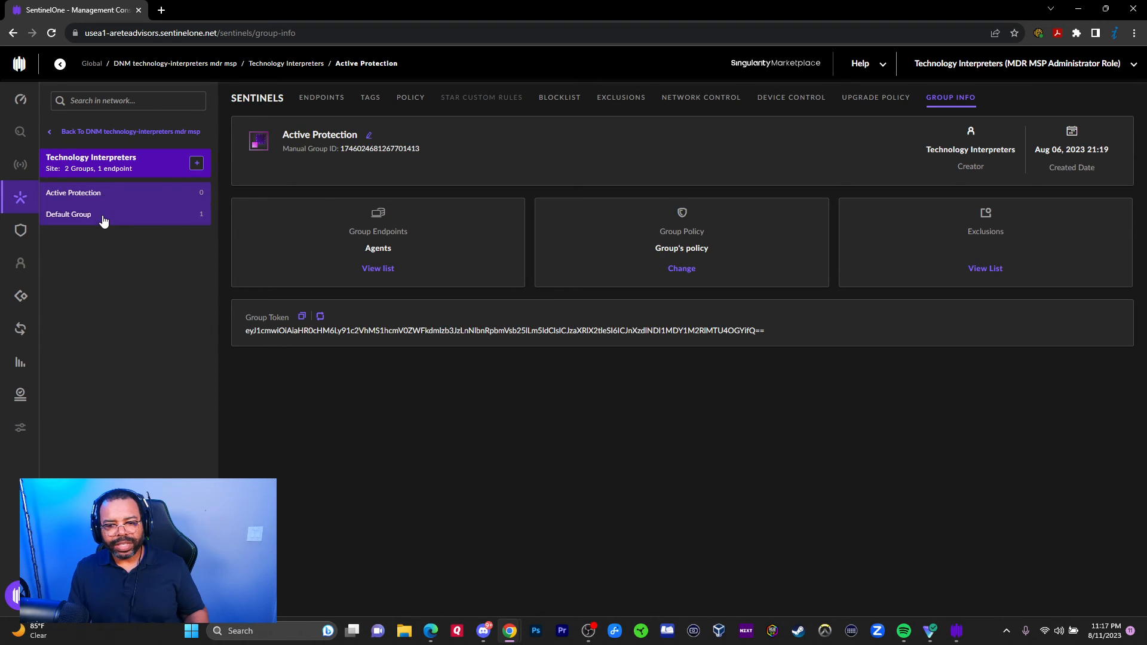
pyautogui.click(103, 216)
pyautogui.moveTo(641, 331); pyautogui.dragTo(691, 330)
pyautogui.click(160, 195)
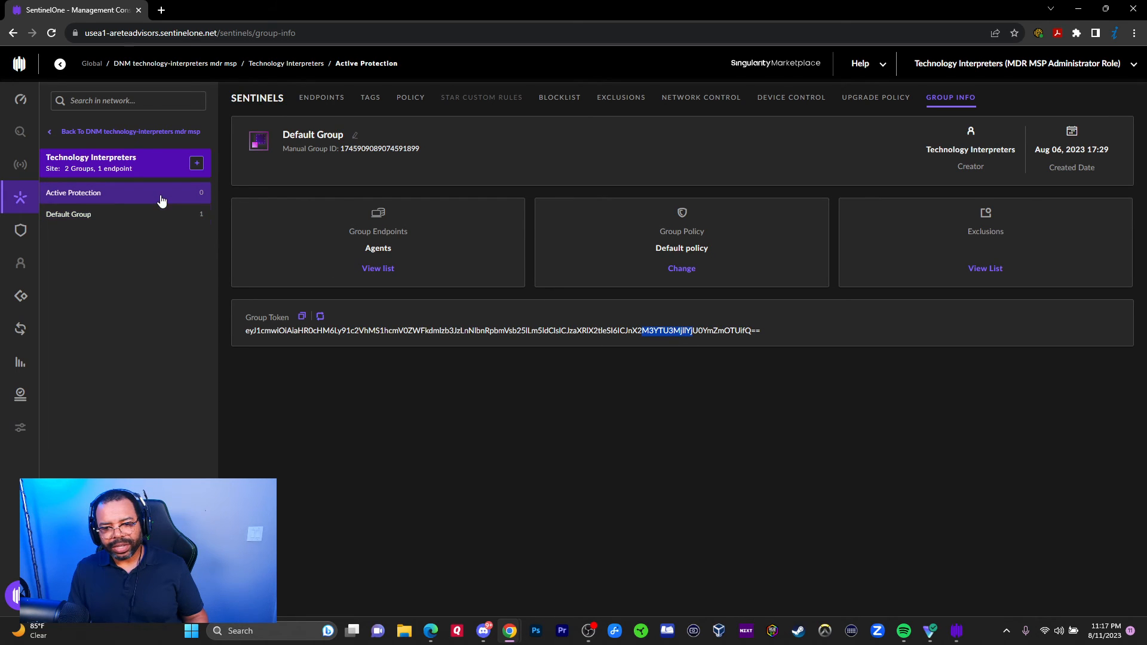
pyautogui.click(157, 212)
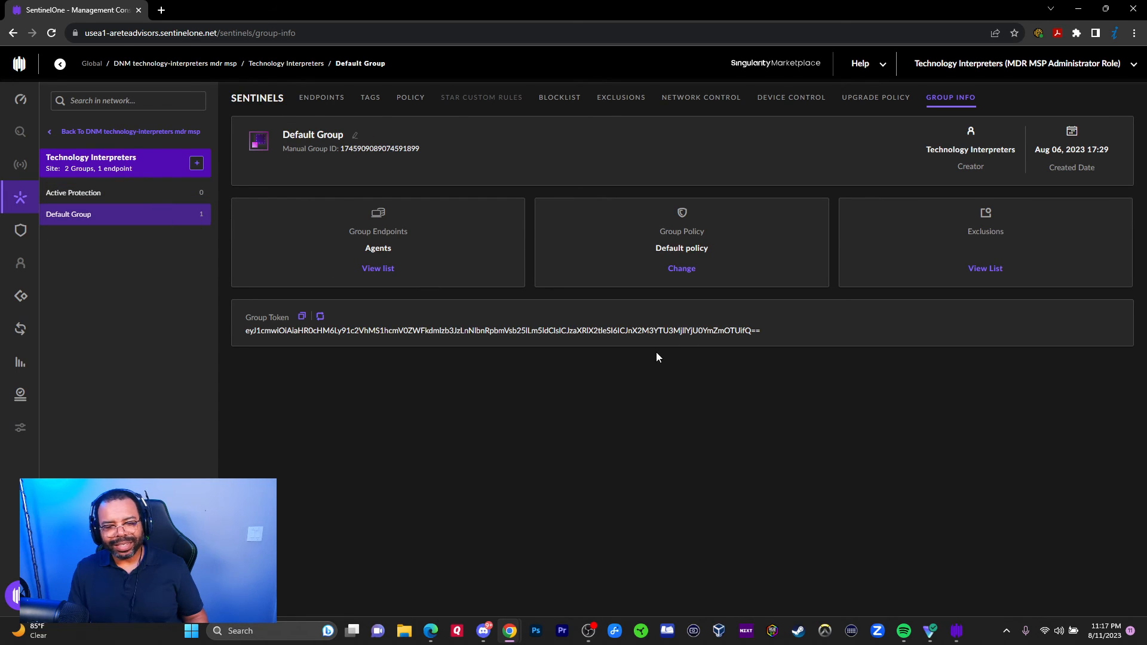
# Step: Highlight part of the group token in Active Protection's info, and do the same in the Default Group's info
pyautogui.click(93, 201)
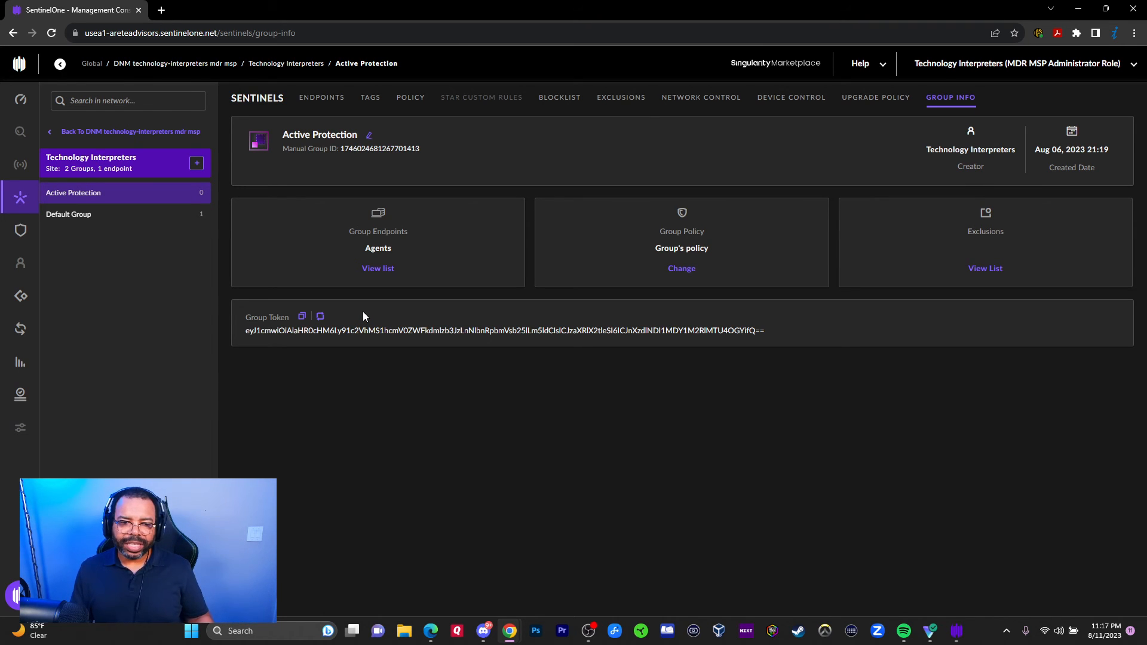
pyautogui.moveTo(360, 331); pyautogui.dragTo(653, 339)
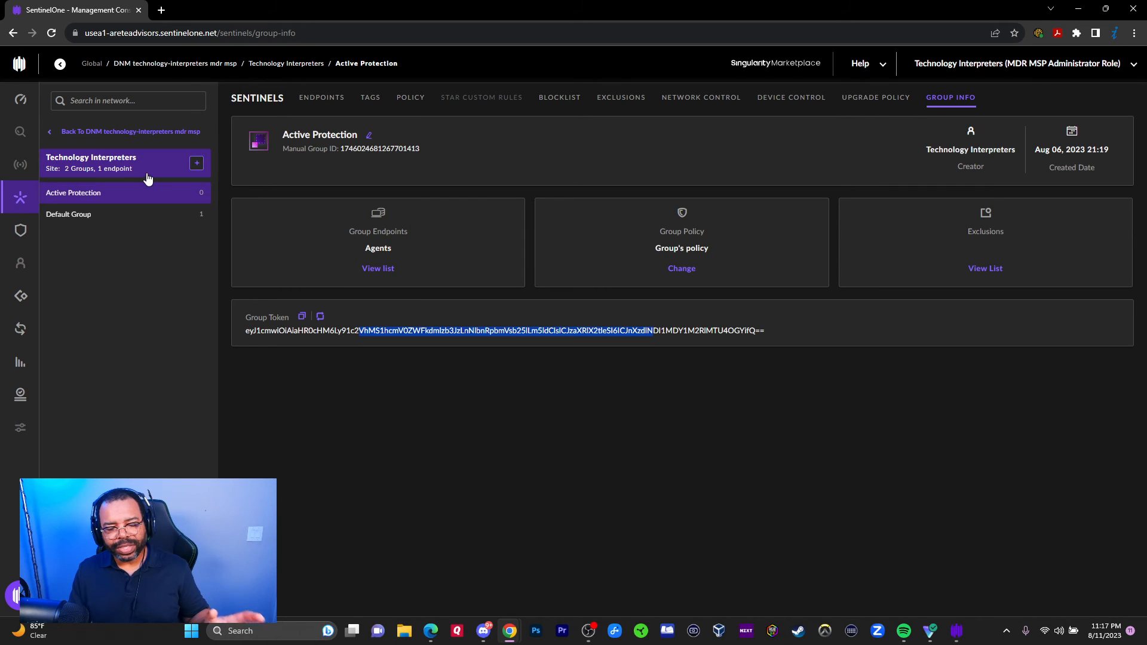
pyautogui.click(92, 218)
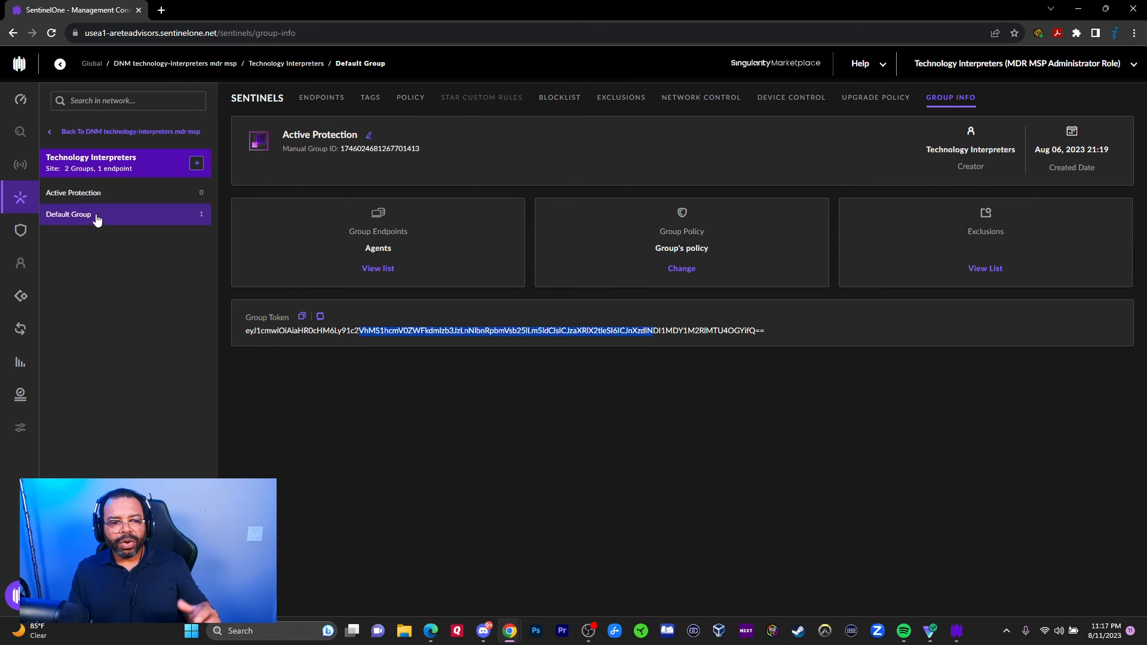
pyautogui.moveTo(389, 330); pyautogui.dragTo(508, 335)
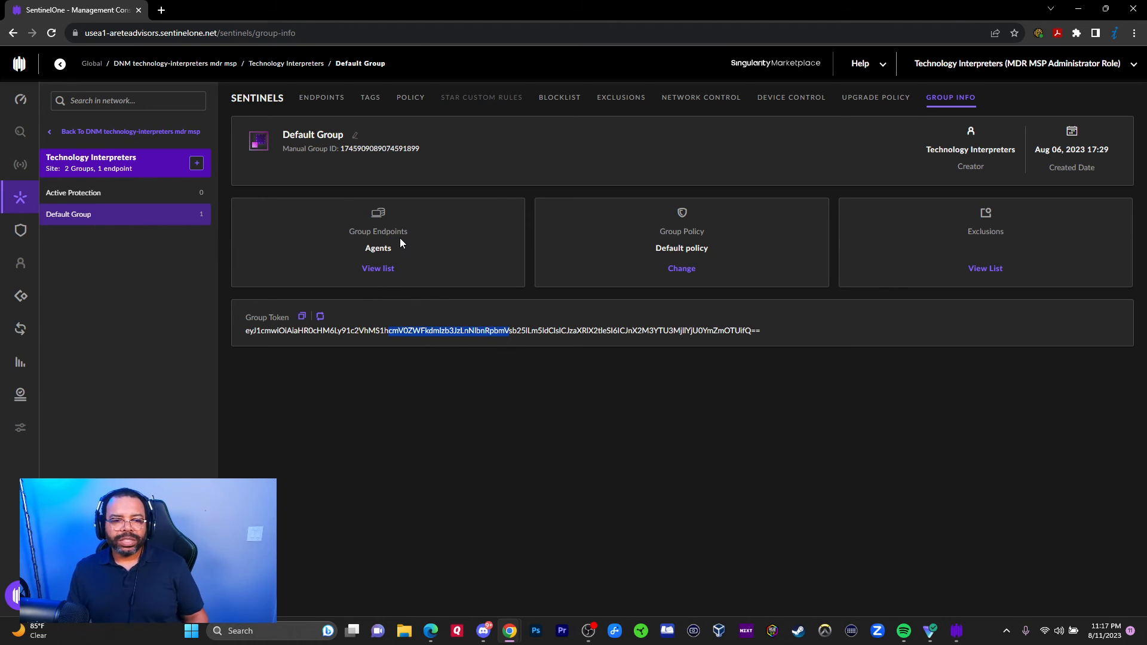
# Step: View the Default Group's endpoint list from its group info, and return to the group info
pyautogui.click(376, 270)
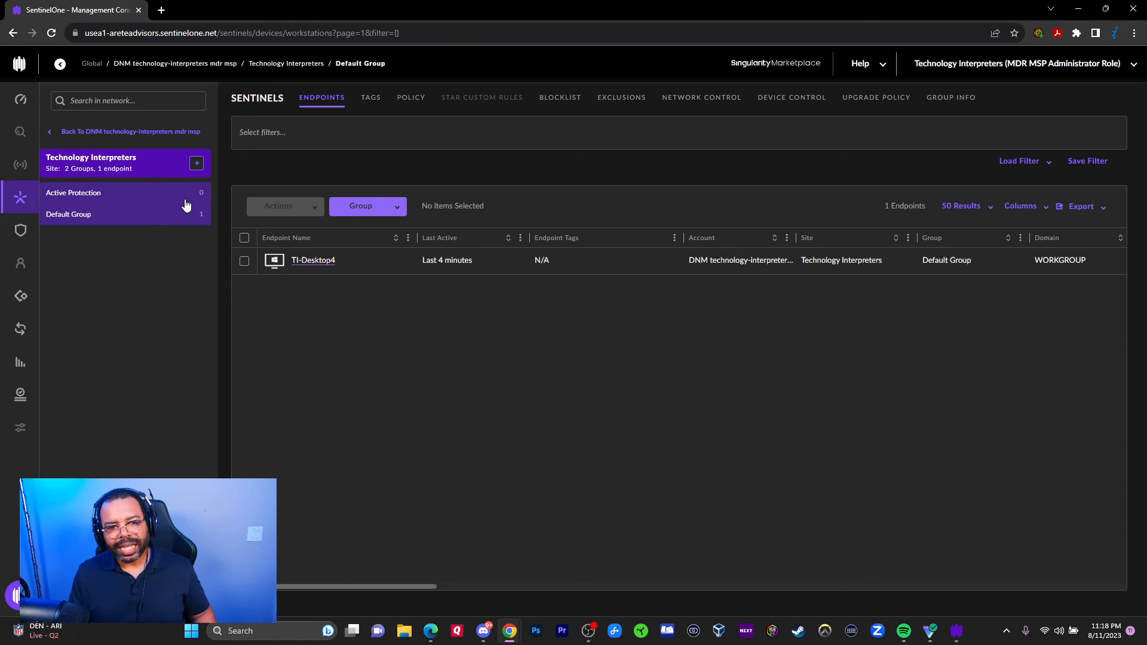
pyautogui.click(948, 98)
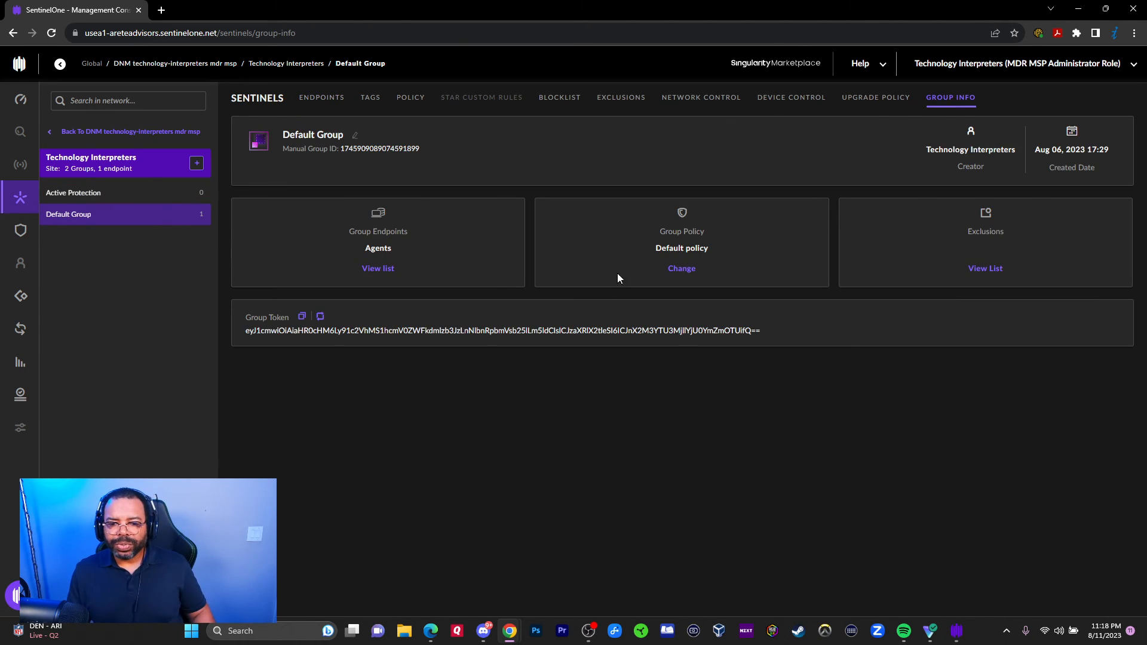